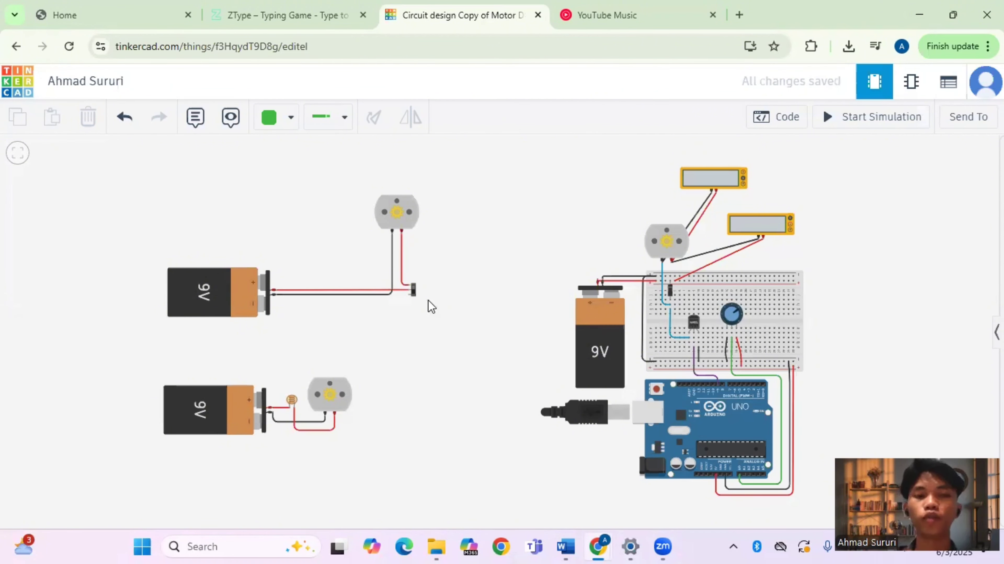
Step: Inspect the slideswitch, photoresistor and potentiometer in the existing motor circuits one after another
{"action": "left_click", "coordinate": [412, 291]}
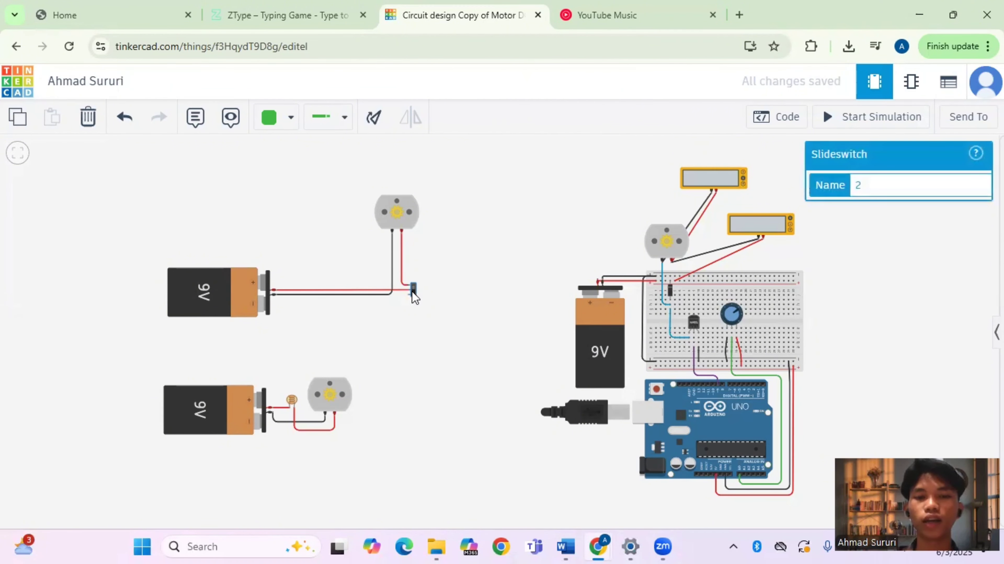
{"action": "left_click", "coordinate": [420, 391]}
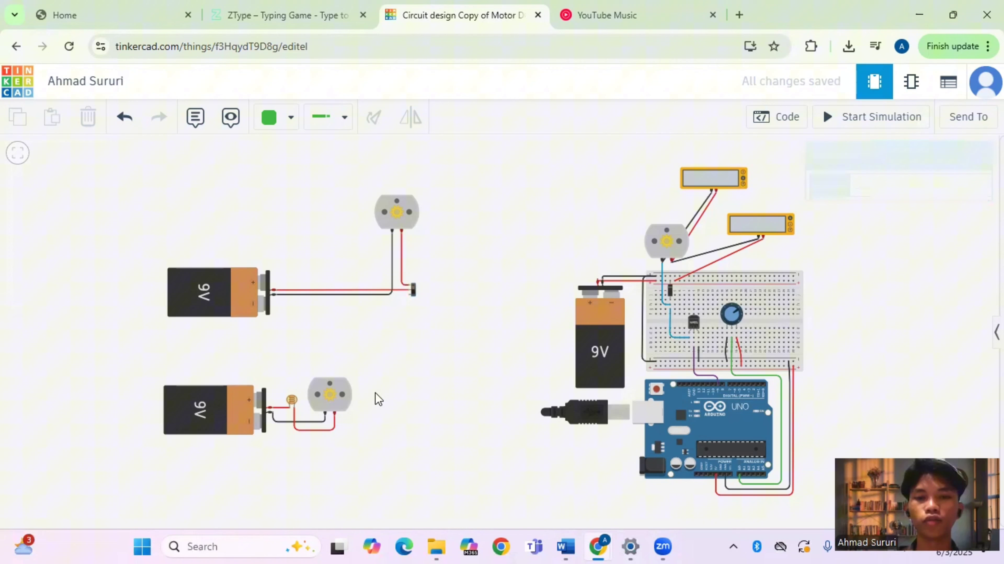
{"action": "left_click", "coordinate": [293, 401]}
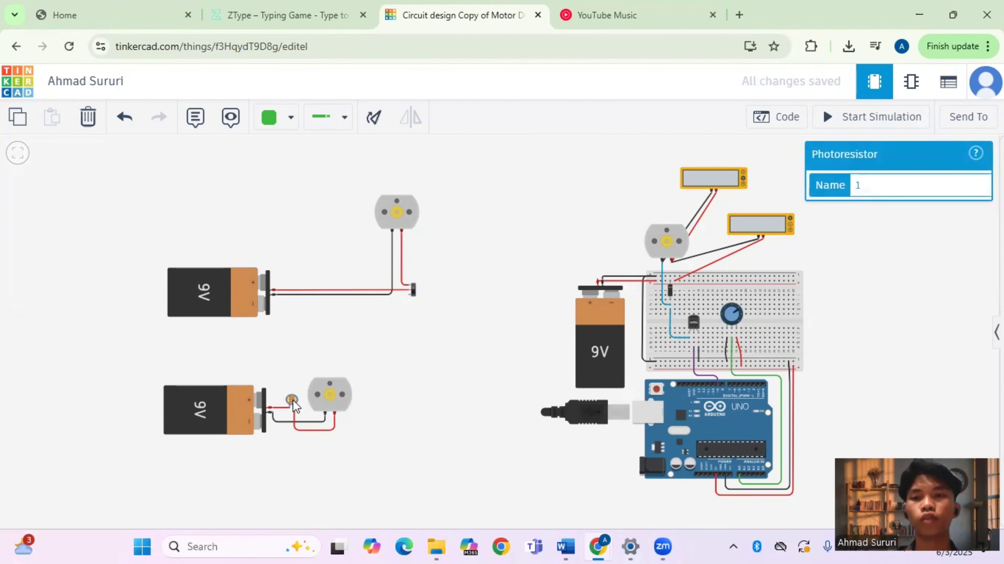
{"action": "left_click", "coordinate": [438, 378]}
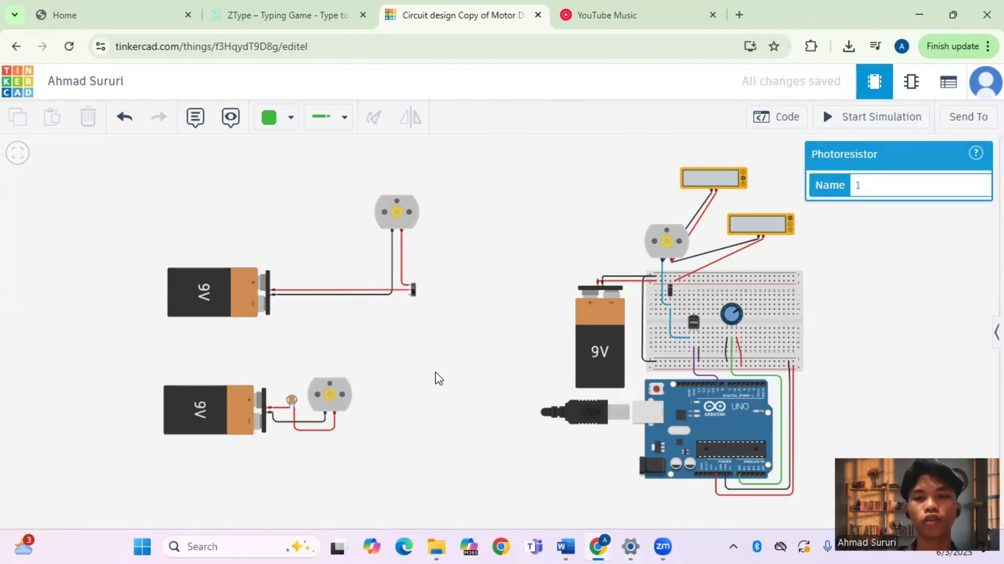
{"action": "left_click", "coordinate": [733, 320]}
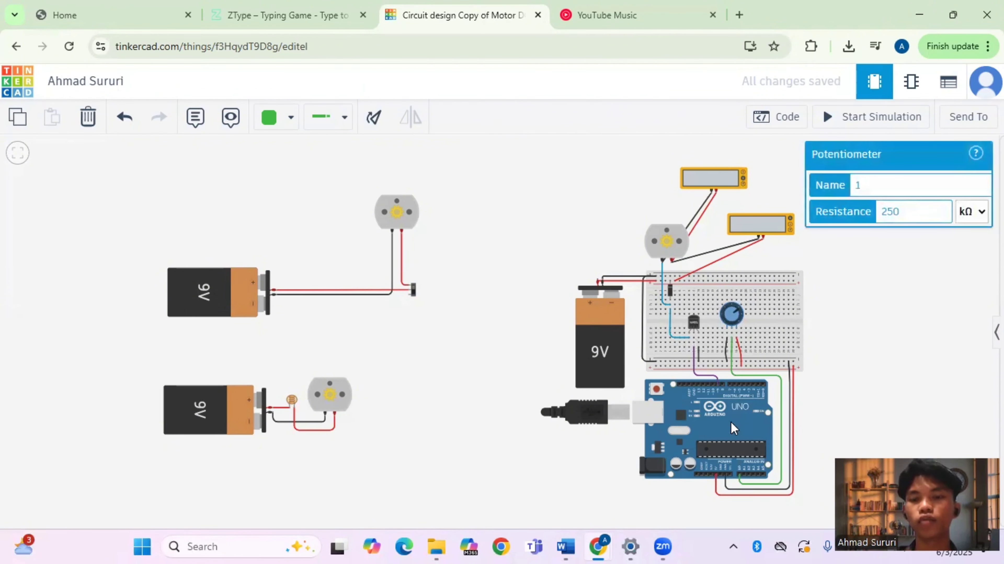
{"action": "left_click", "coordinate": [892, 379]}
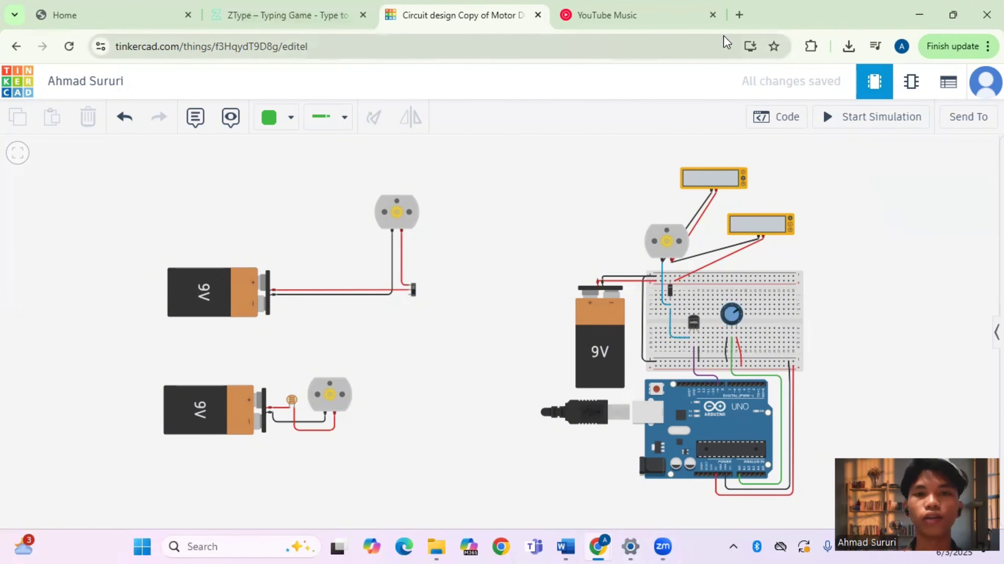
Step: Open a new blank circuit design in a separate browser tab and place a 9V battery on the canvas
{"action": "left_click", "coordinate": [735, 15]}
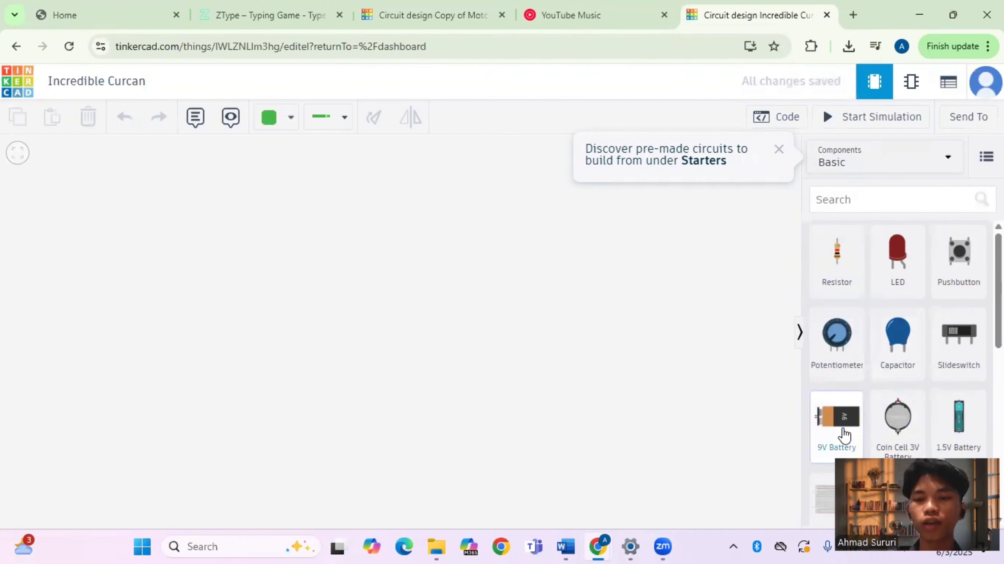
{"action": "left_click_drag", "start_coordinate": [844, 435], "coordinate": [245, 371]}
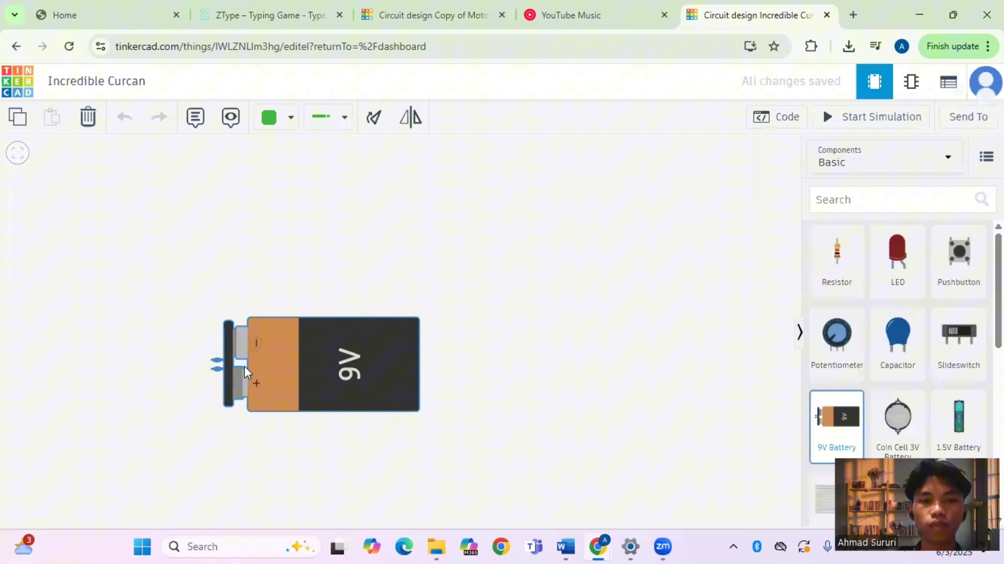
{"action": "left_click", "coordinate": [296, 373]}
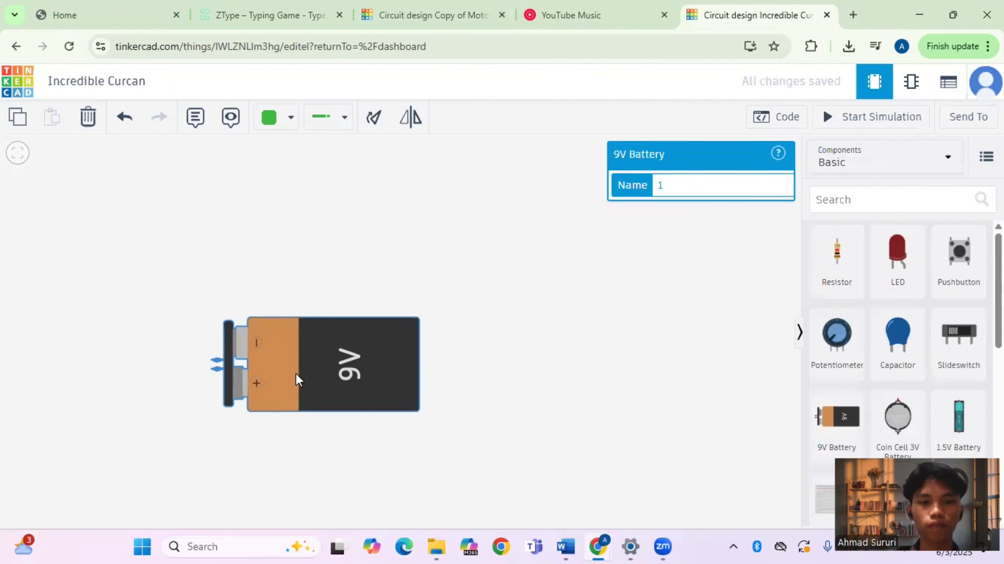
Step: Rotate the 9V battery 180 degrees so its terminals face right, and position it at the canvas's left side
{"action": "key", "text": "r"}
{"action": "key", "text": "r"}
{"action": "key", "text": "r"}
{"action": "key", "text": "r"}
{"action": "key", "text": "r"}
{"action": "key", "text": "r"}
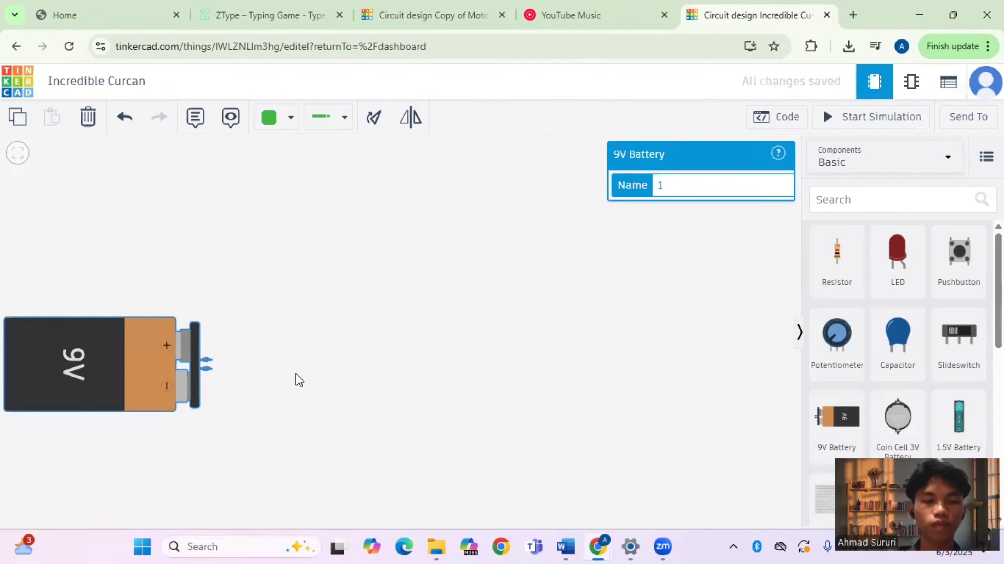
{"action": "left_click_drag", "start_coordinate": [94, 360], "coordinate": [124, 316]}
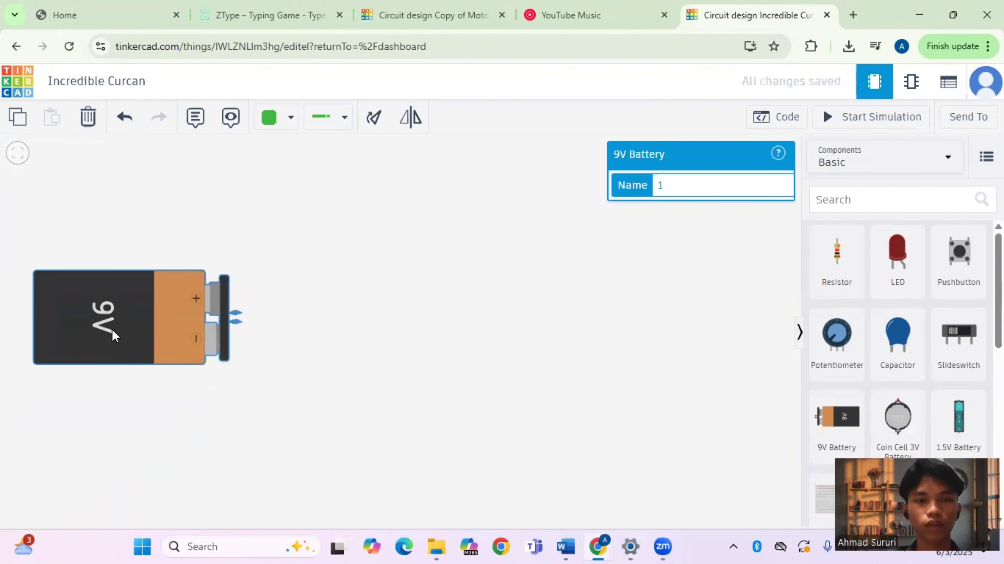
{"action": "left_click", "coordinate": [336, 360]}
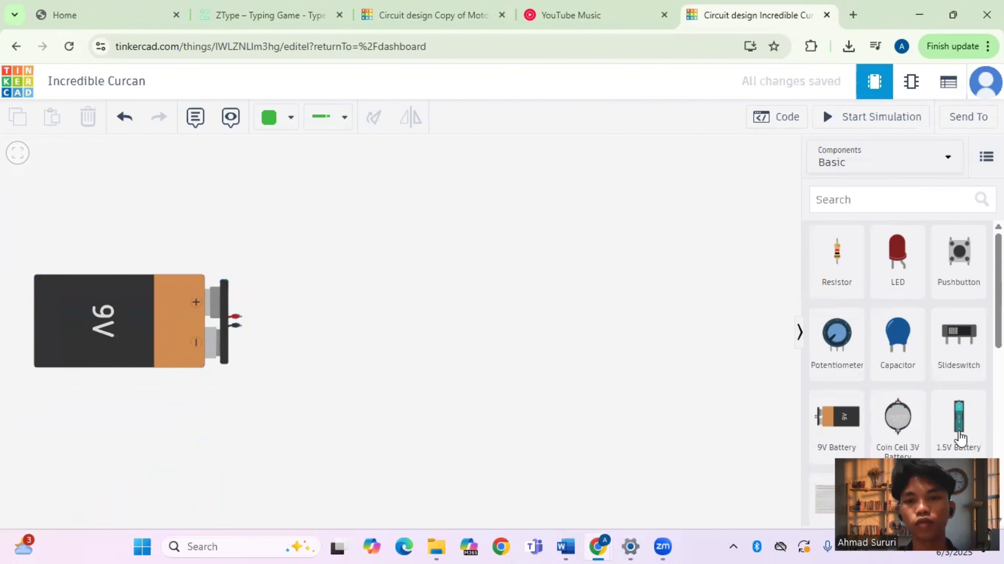
Step: Show all components, search for "dc motor" and place a DC Motor above and to the right of the battery
{"action": "scroll", "coordinate": [932, 418], "scroll_direction": "down", "scroll_amount": 1}
{"action": "scroll", "coordinate": [932, 419], "scroll_direction": "up", "scroll_amount": 1}
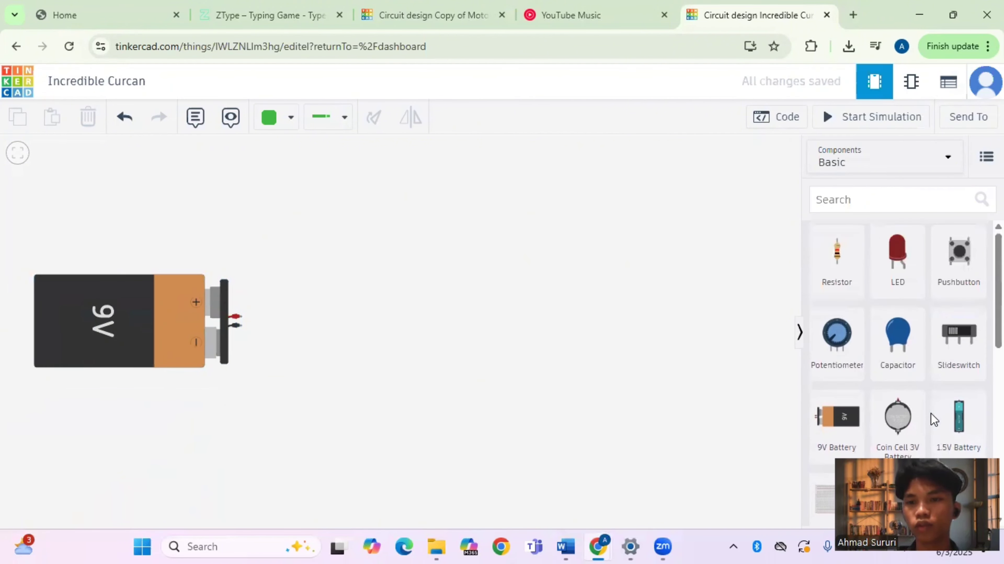
{"action": "left_click", "coordinate": [918, 164]}
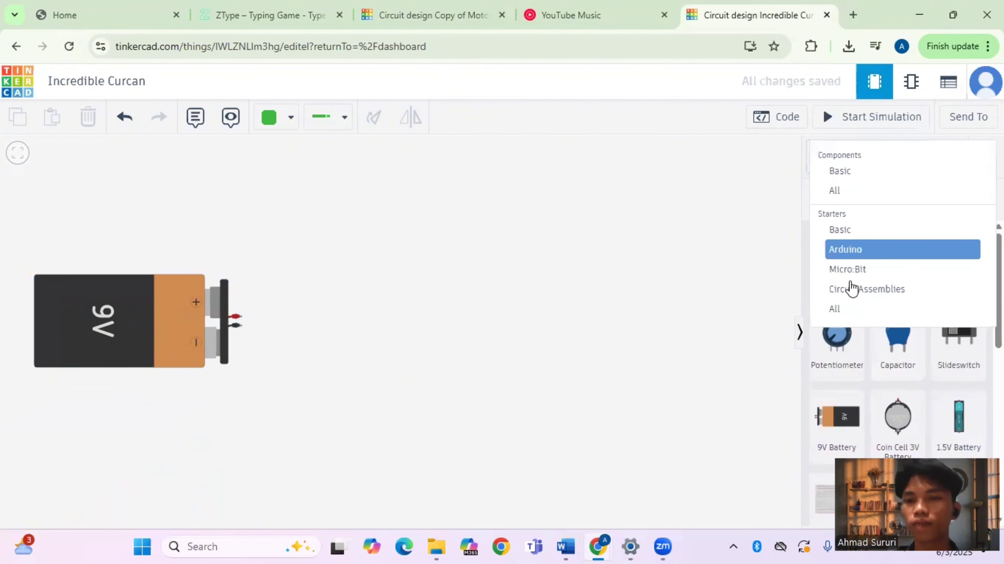
{"action": "left_click", "coordinate": [845, 199]}
{"action": "left_click_drag", "start_coordinate": [834, 308], "coordinate": [449, 239]}
{"action": "left_click", "coordinate": [629, 346]}
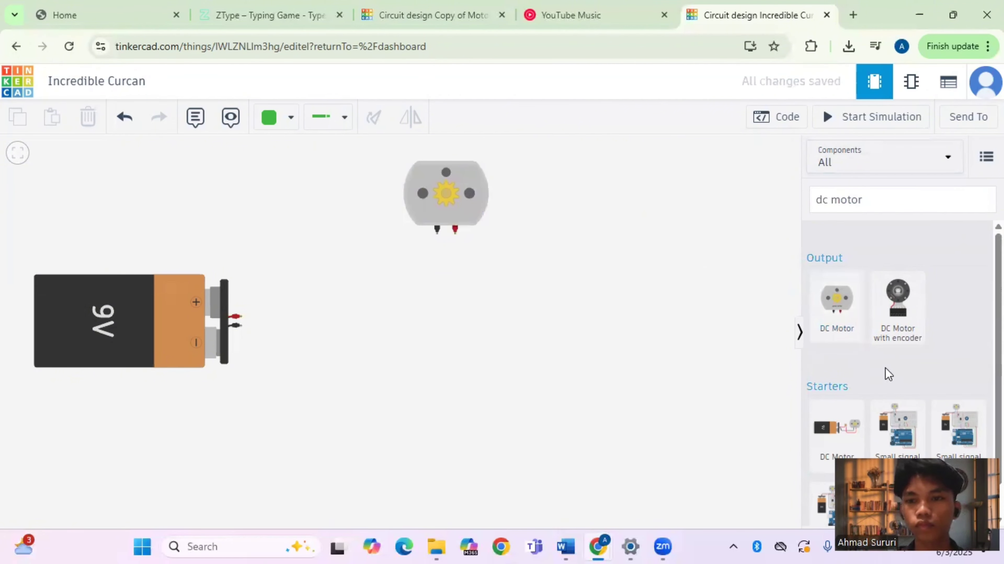
Step: Clear the component search and place a slideswitch below the DC motor, rotated upright with its terminals facing the battery
{"action": "scroll", "coordinate": [888, 374], "scroll_direction": "down", "scroll_amount": 1}
{"action": "scroll", "coordinate": [888, 374], "scroll_direction": "up", "scroll_amount": 1}
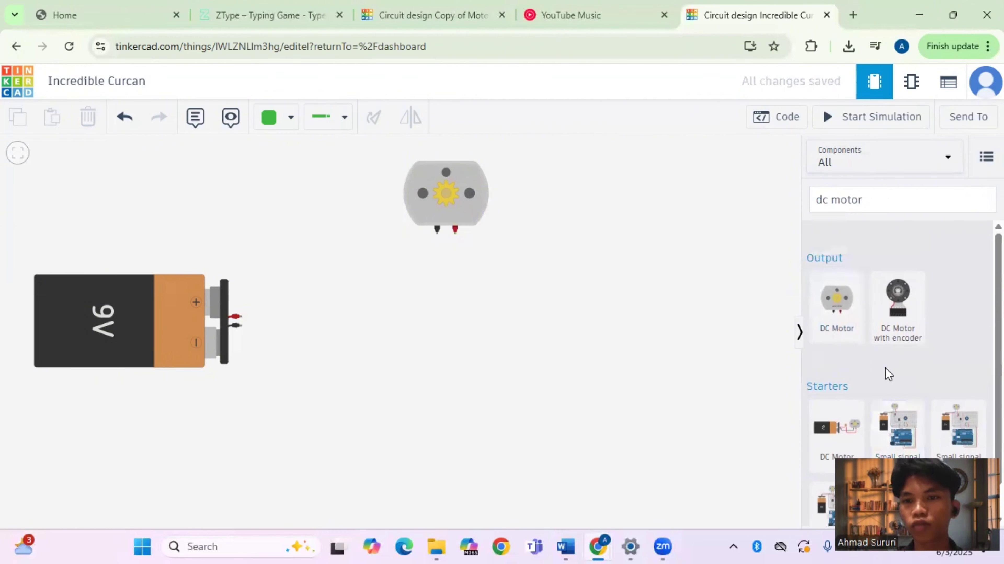
{"action": "left_click", "coordinate": [883, 206]}
{"action": "left_click_drag", "start_coordinate": [883, 207], "coordinate": [788, 209]}
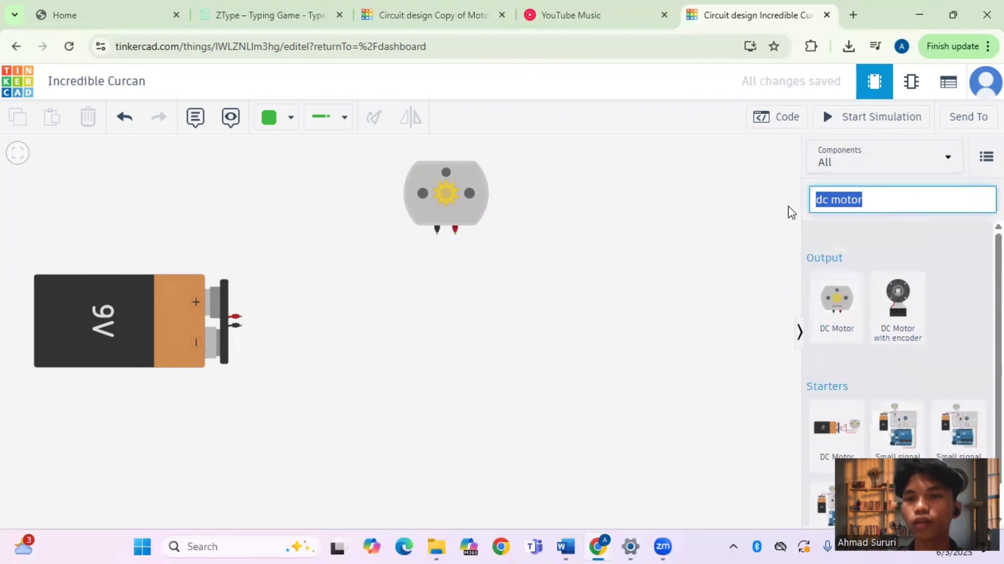
{"action": "left_click", "coordinate": [790, 213]}
{"action": "key", "text": "ctrl+a"}
{"action": "key", "text": "BackSpace"}
{"action": "left_click_drag", "start_coordinate": [964, 381], "coordinate": [471, 352]}
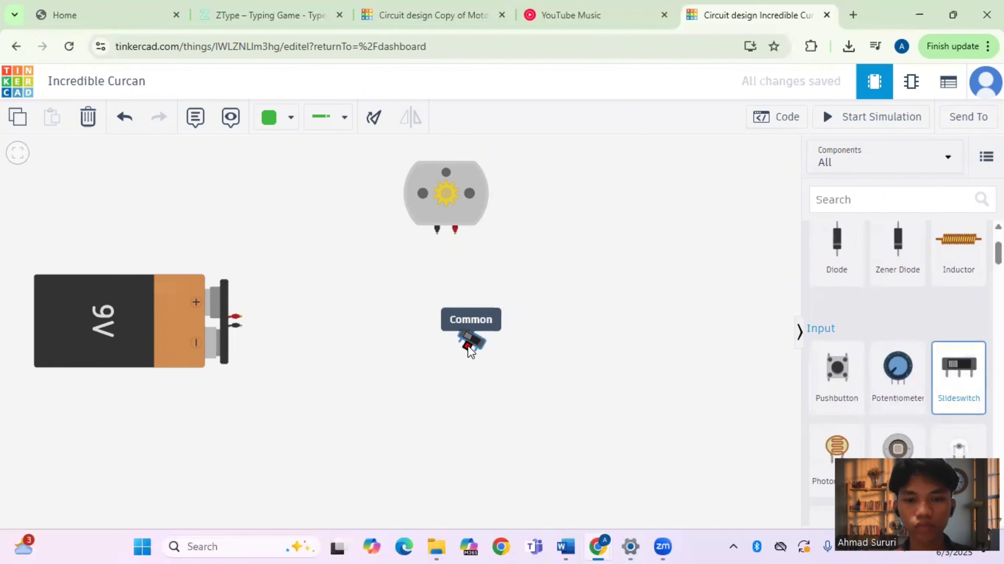
{"action": "key", "text": "r"}
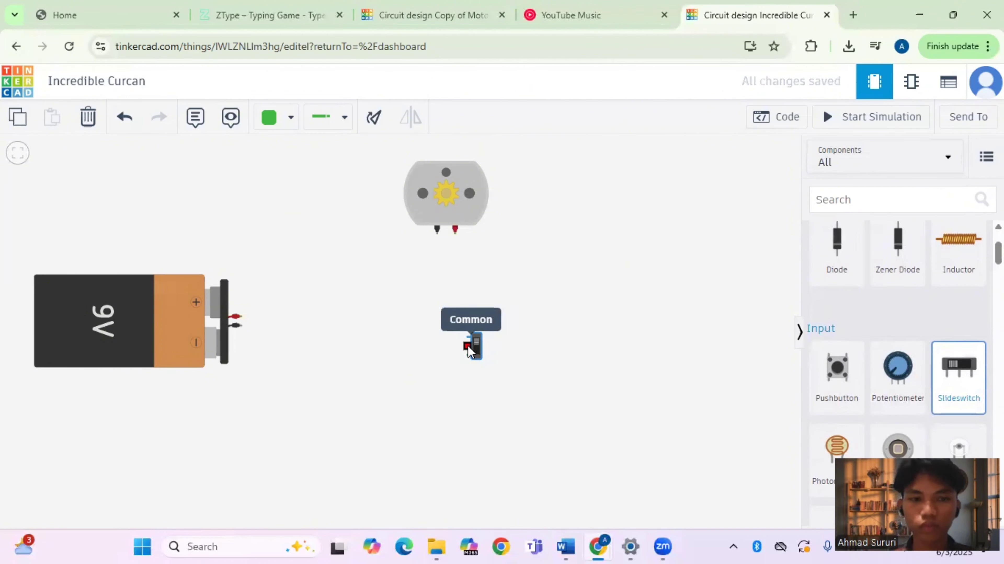
{"action": "left_click_drag", "start_coordinate": [468, 345], "coordinate": [440, 332]}
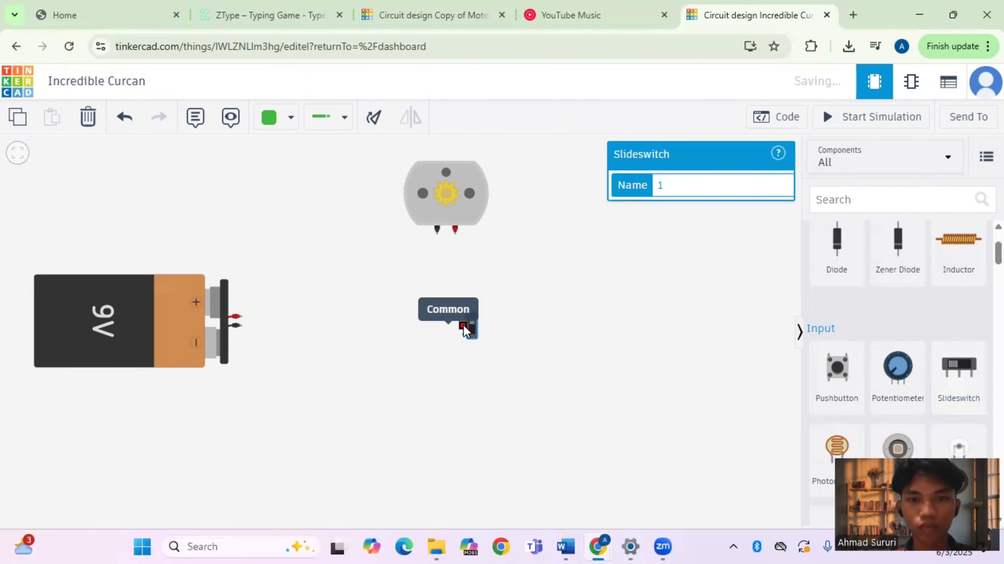
{"action": "left_click", "coordinate": [509, 325]}
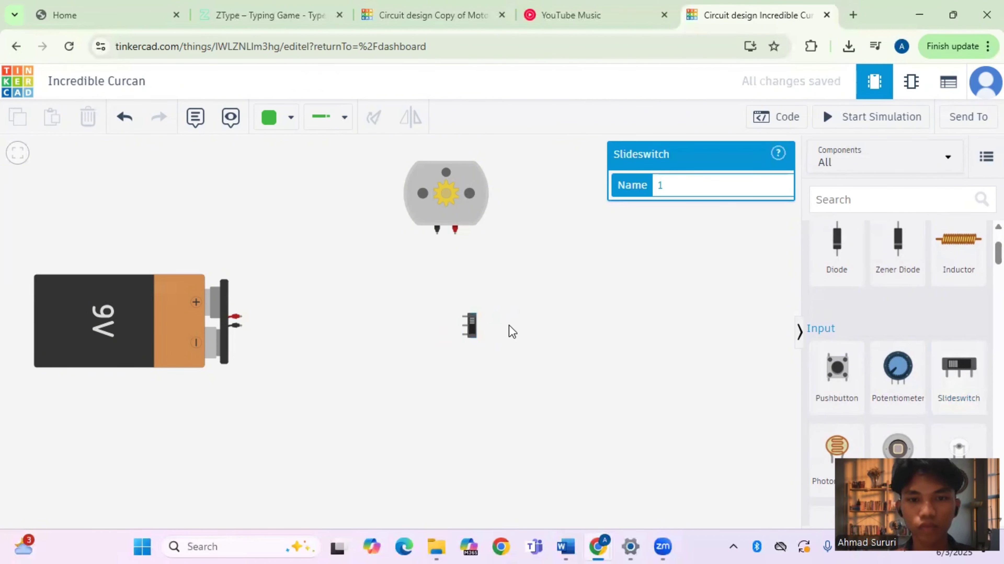
Step: Wire the battery's positive terminal to the slideswitch's Common terminal and shift the switch up to level the wire
{"action": "left_click", "coordinate": [241, 316]}
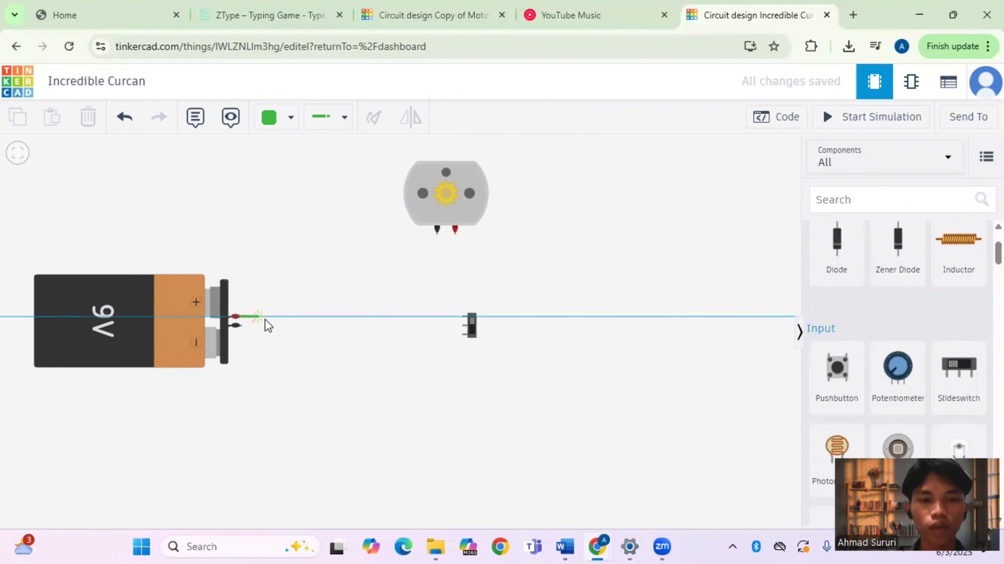
{"action": "left_click", "coordinate": [463, 325]}
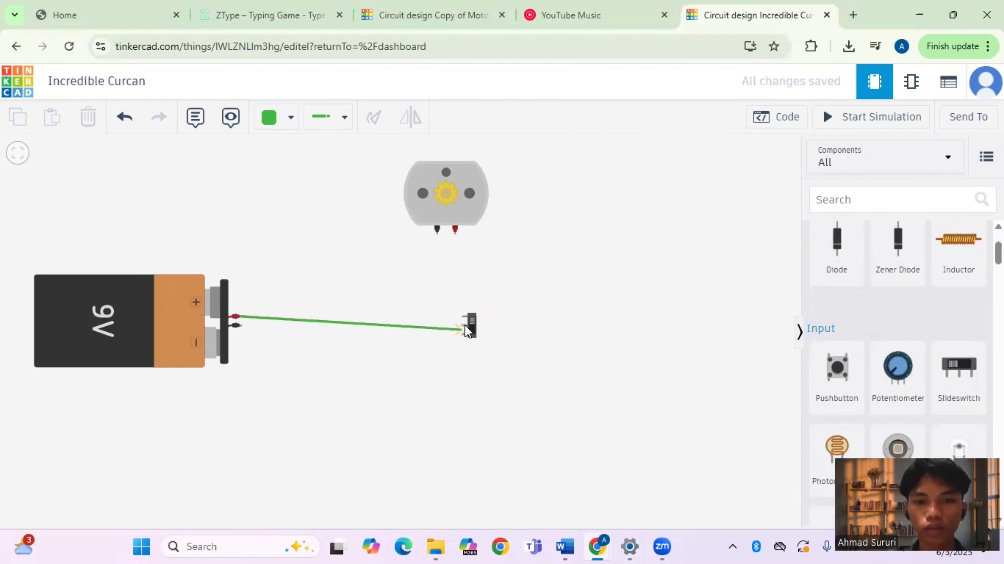
{"action": "left_click", "coordinate": [465, 325]}
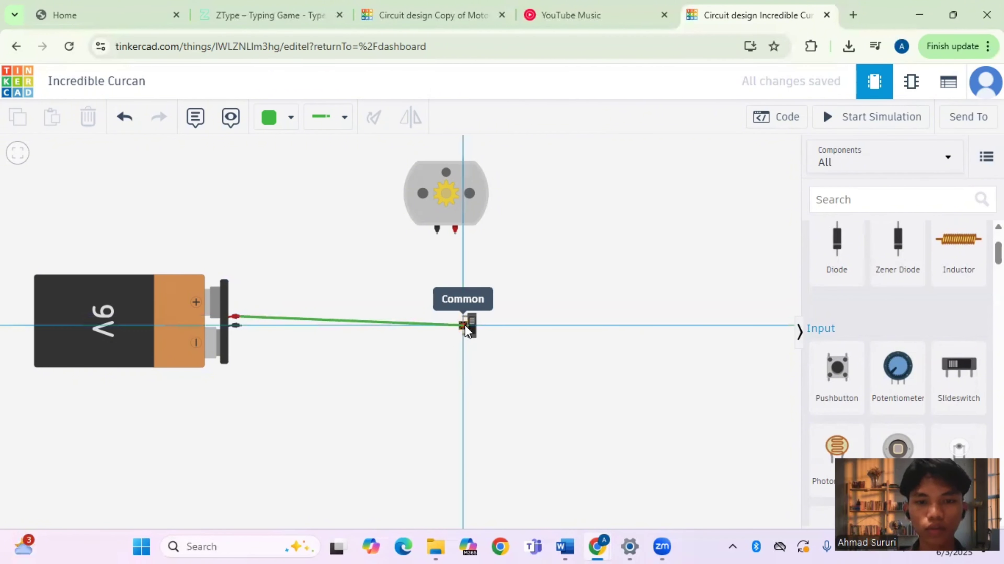
{"action": "left_click_drag", "start_coordinate": [472, 330], "coordinate": [473, 321]}
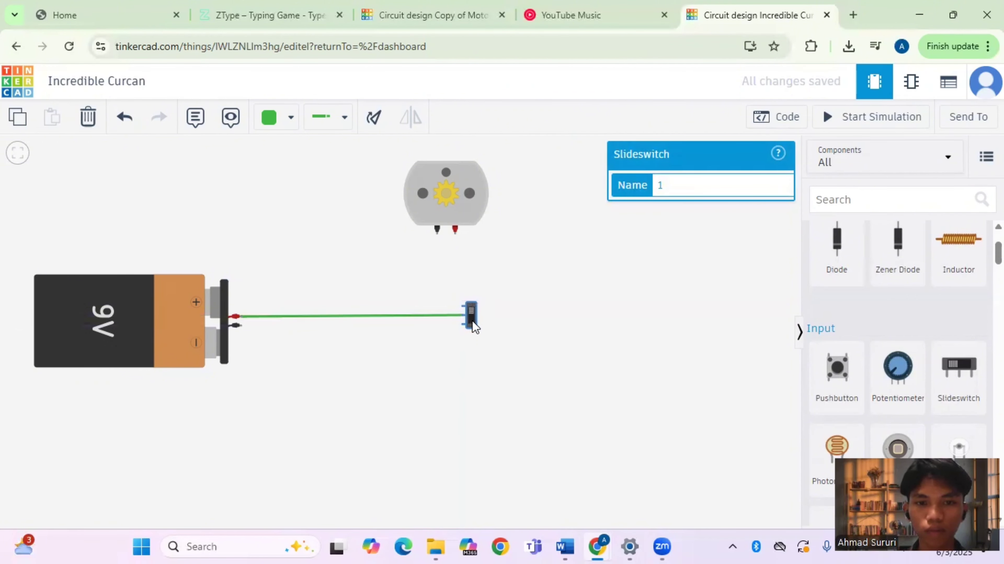
{"action": "left_click", "coordinate": [419, 356]}
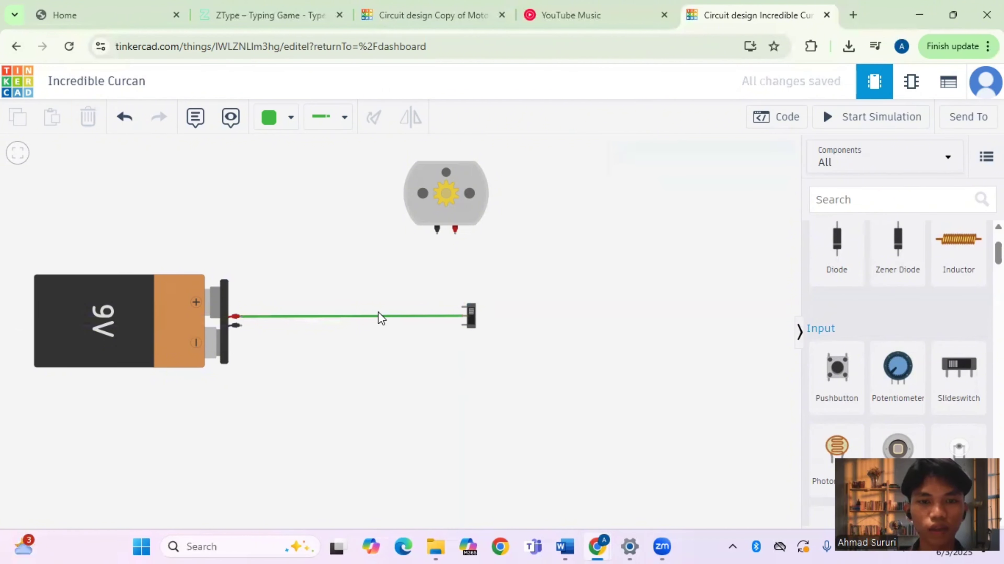
Step: Change the color of the wire between the battery and the slideswitch to red
{"action": "left_click", "coordinate": [323, 316]}
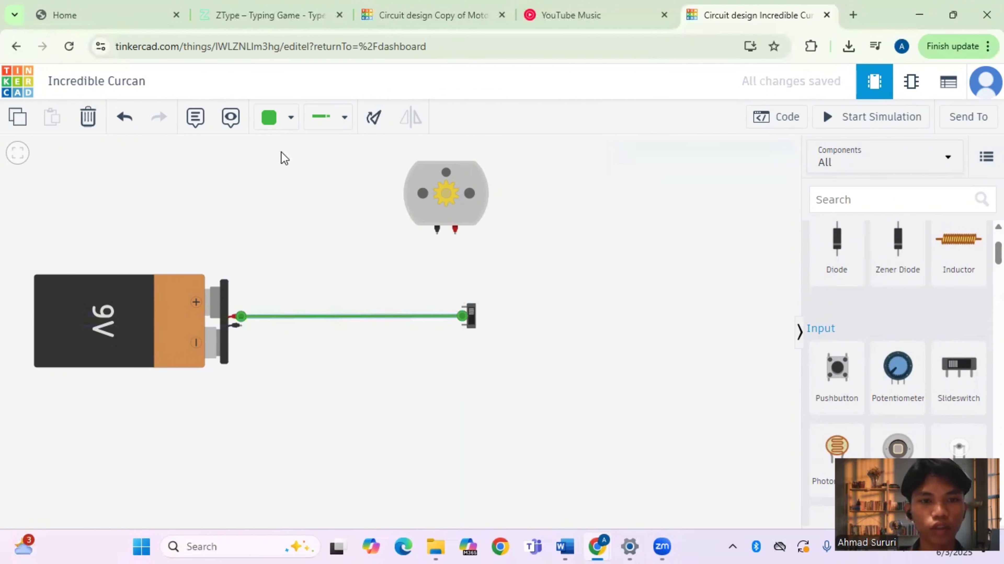
{"action": "left_click", "coordinate": [289, 127]}
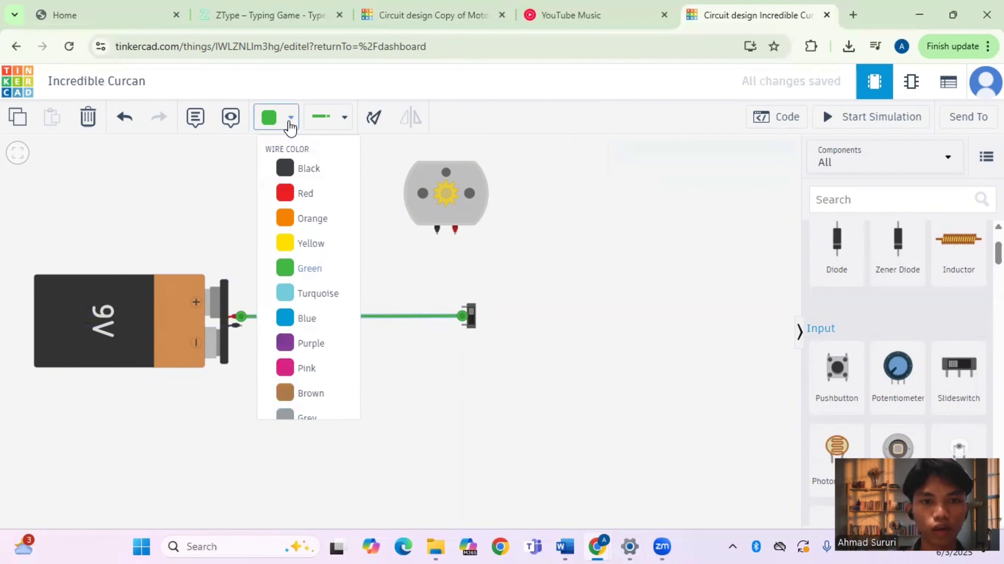
{"action": "left_click", "coordinate": [323, 203]}
{"action": "left_click", "coordinate": [313, 392]}
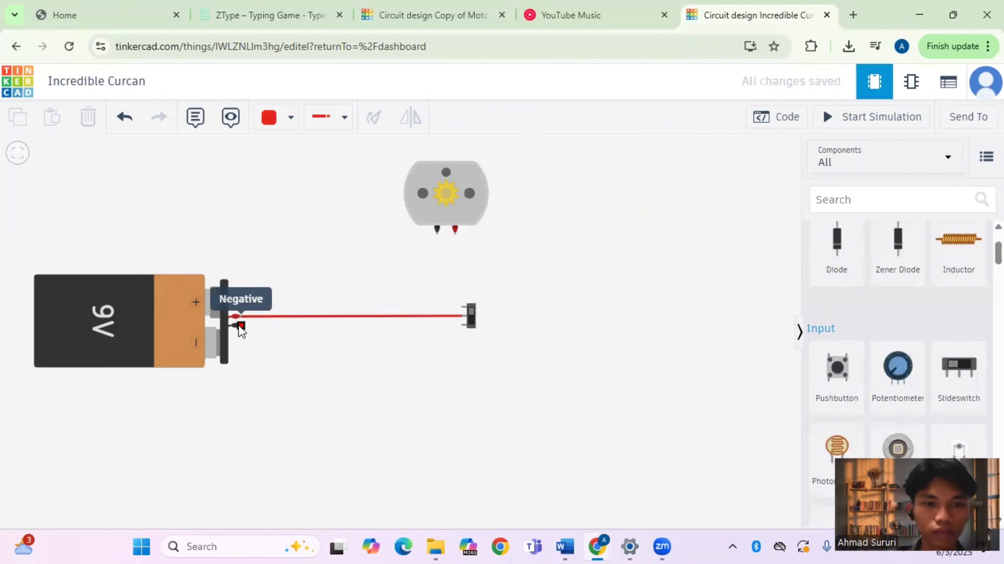
Step: Wire the slideswitch's upper terminal to the motor's red terminal with one bend, and shift the motor to straighten the wire
{"action": "left_click", "coordinate": [462, 307]}
{"action": "left_click", "coordinate": [454, 306]}
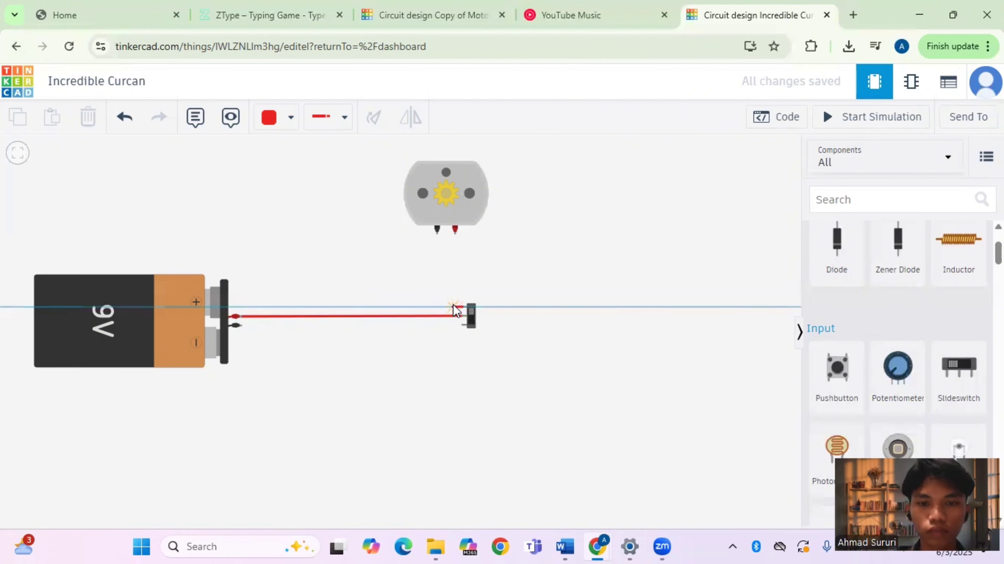
{"action": "left_click", "coordinate": [455, 234]}
{"action": "left_click", "coordinate": [452, 206]}
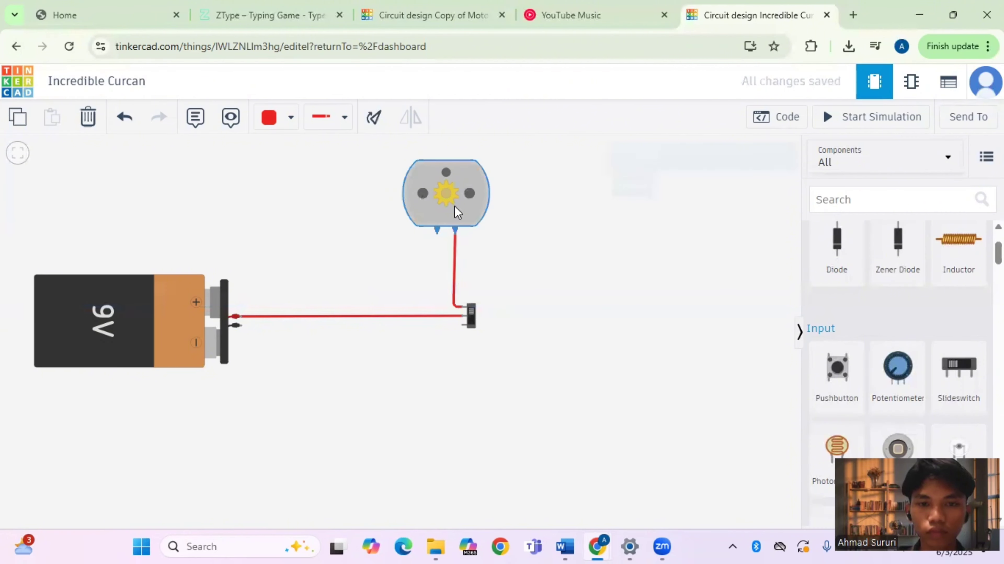
{"action": "left_click_drag", "start_coordinate": [450, 210], "coordinate": [454, 212]}
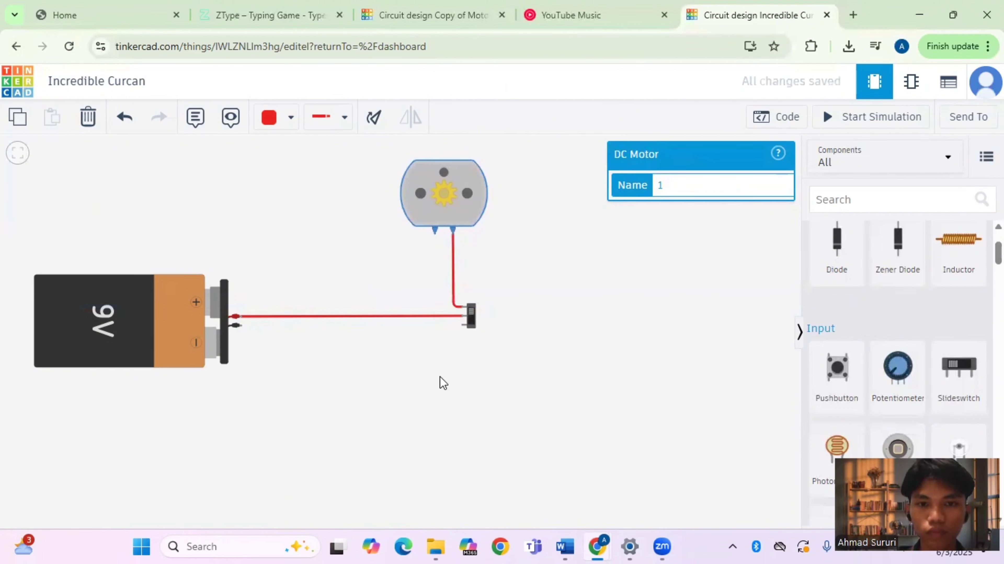
{"action": "left_click", "coordinate": [443, 382]}
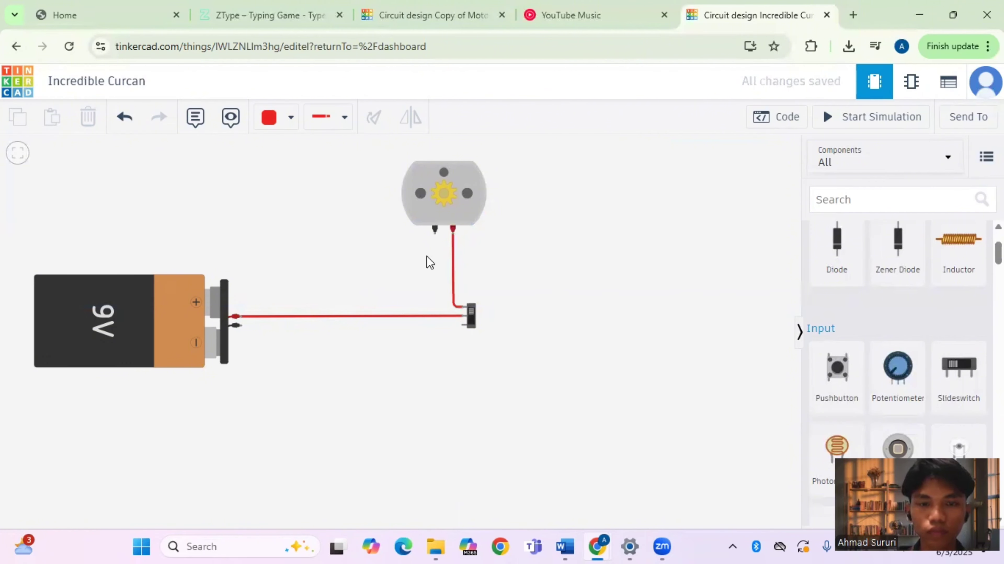
Step: Wire the battery's negative terminal to the motor's black terminal with one bend, and color the wire black
{"action": "left_click", "coordinate": [243, 325]}
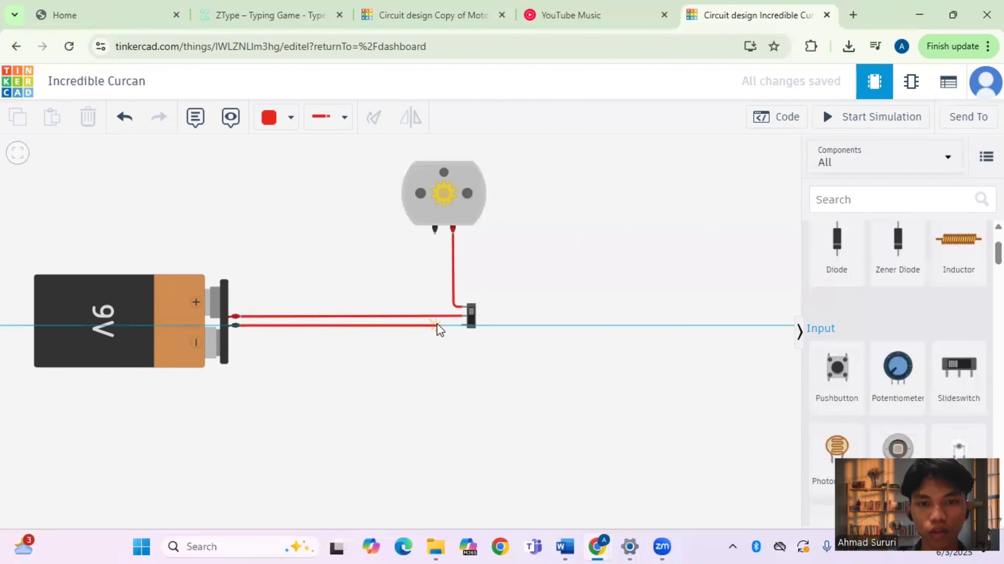
{"action": "left_click", "coordinate": [437, 325]}
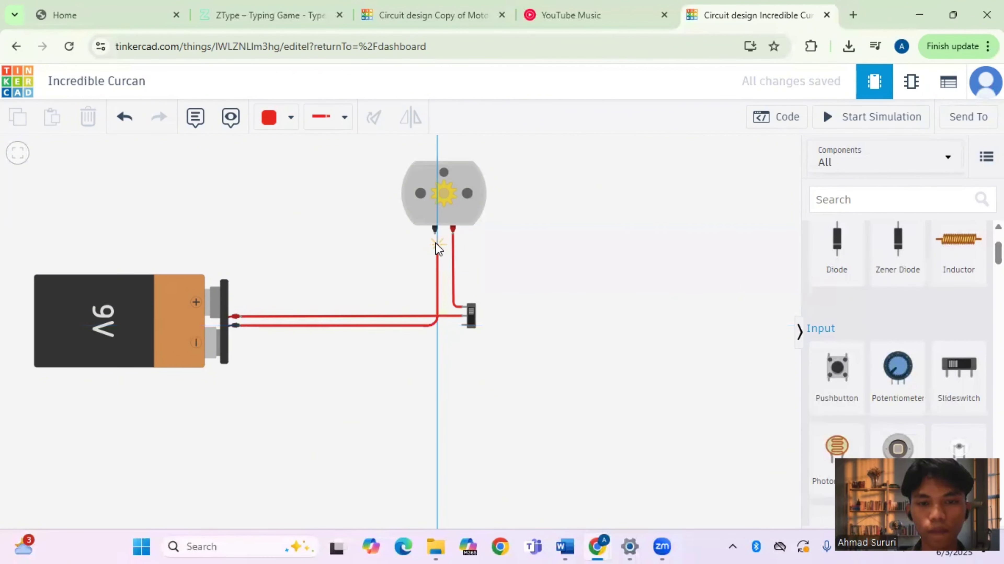
{"action": "left_click", "coordinate": [435, 235]}
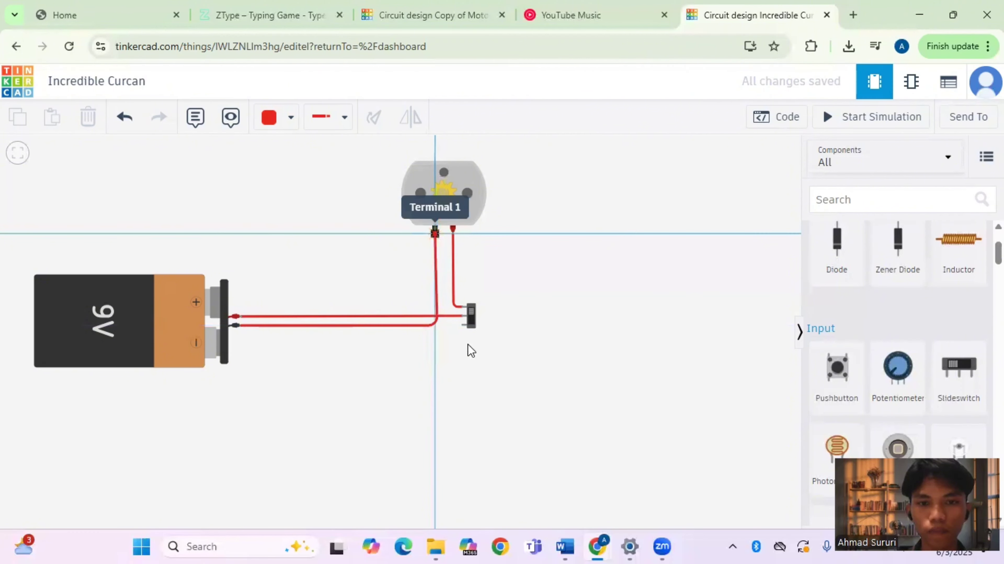
{"action": "left_click", "coordinate": [288, 129]}
{"action": "left_click", "coordinate": [306, 173]}
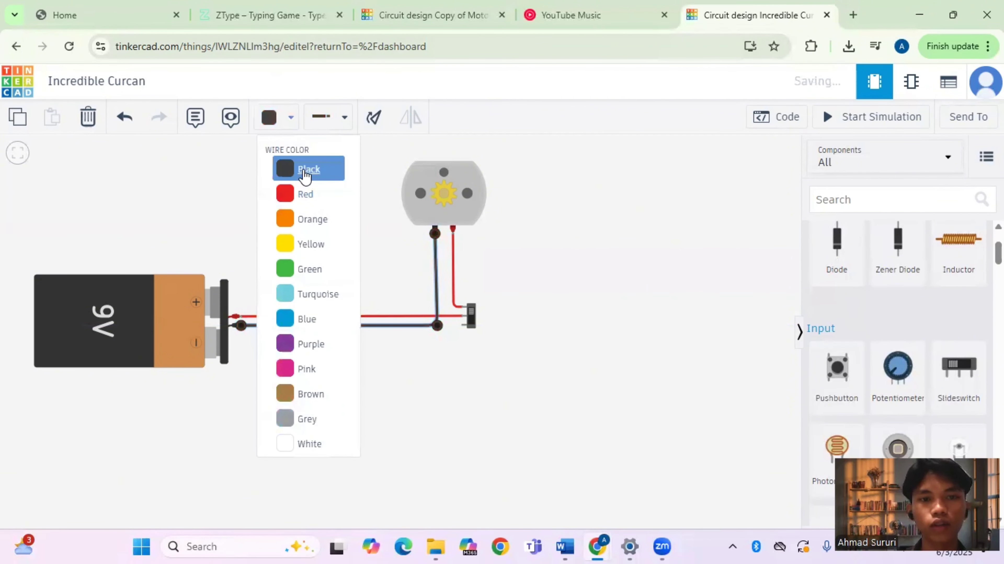
{"action": "left_click", "coordinate": [385, 376]}
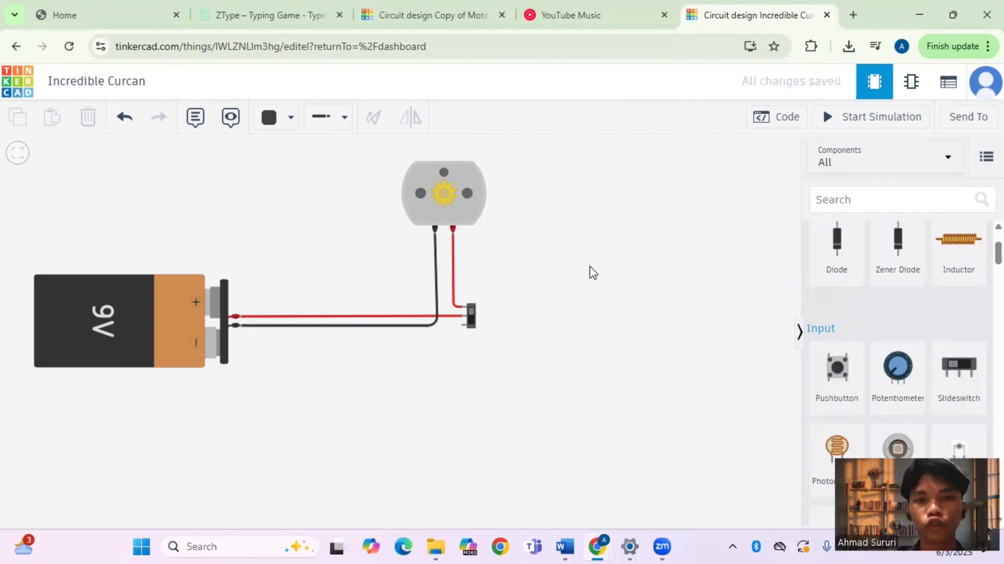
Step: Run the simulation and toggle the slideswitch to test its control of the motor
{"action": "left_click", "coordinate": [877, 126]}
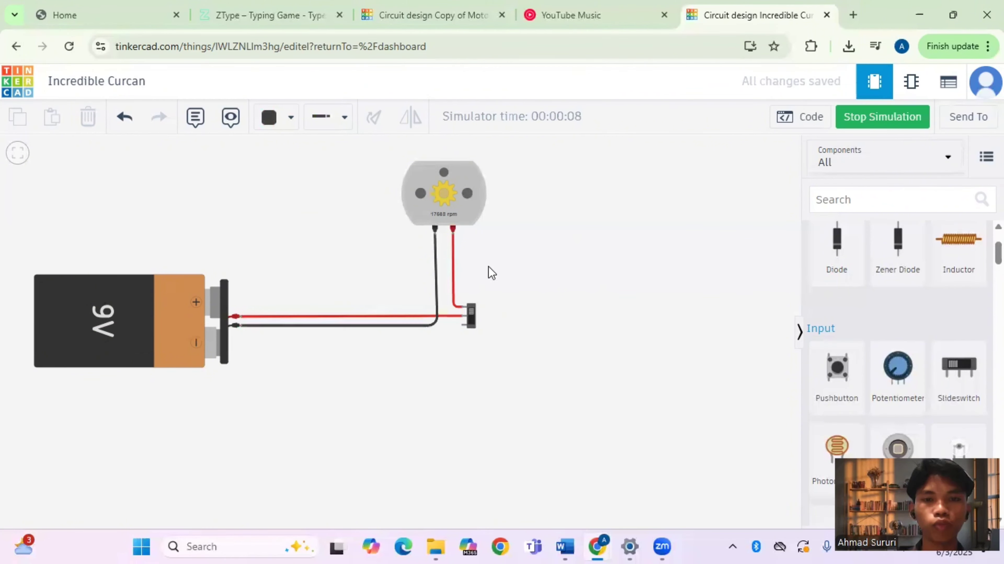
{"action": "left_click", "coordinate": [472, 316]}
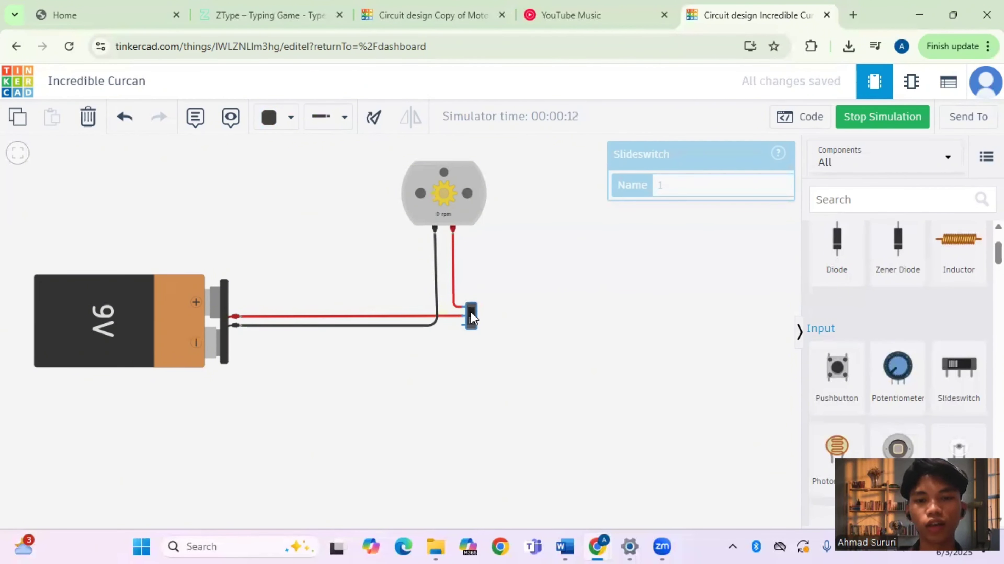
{"action": "left_click", "coordinate": [512, 323]}
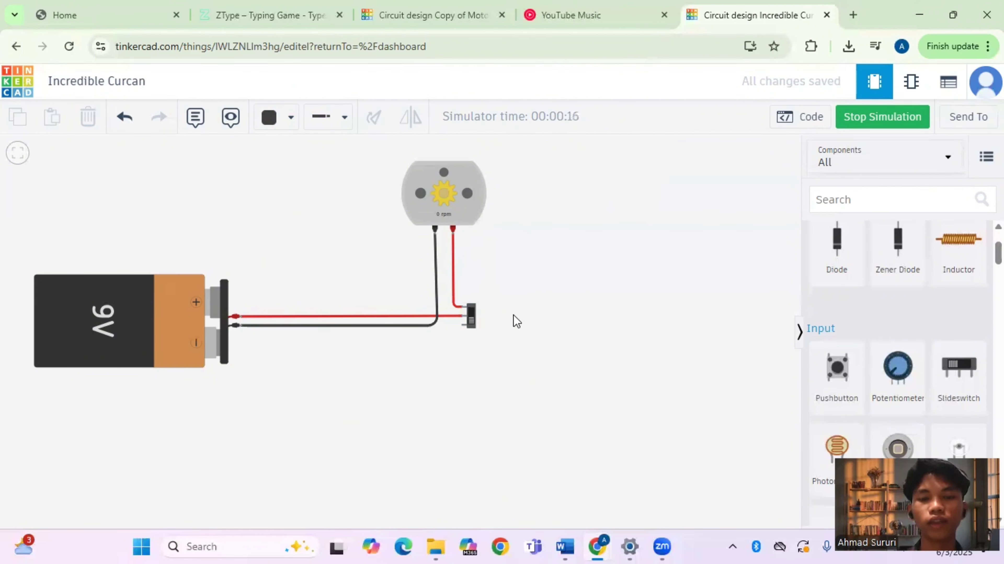
Step: Stop the simulation and add a second 9V battery below the first and a second DC motor below the slideswitch
{"action": "scroll", "coordinate": [515, 320], "scroll_direction": "up", "scroll_amount": 1}
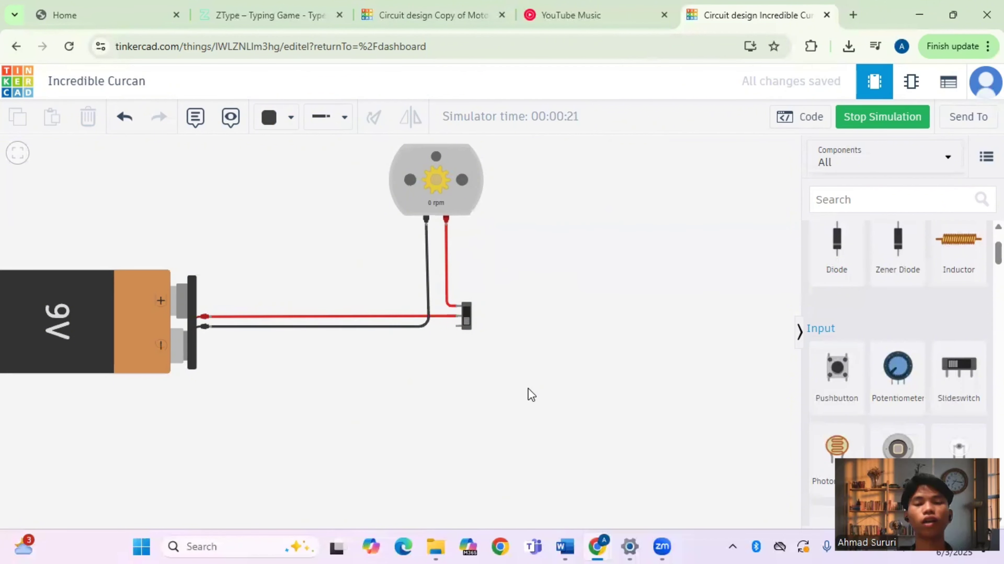
{"action": "scroll", "coordinate": [531, 395], "scroll_direction": "down", "scroll_amount": 2}
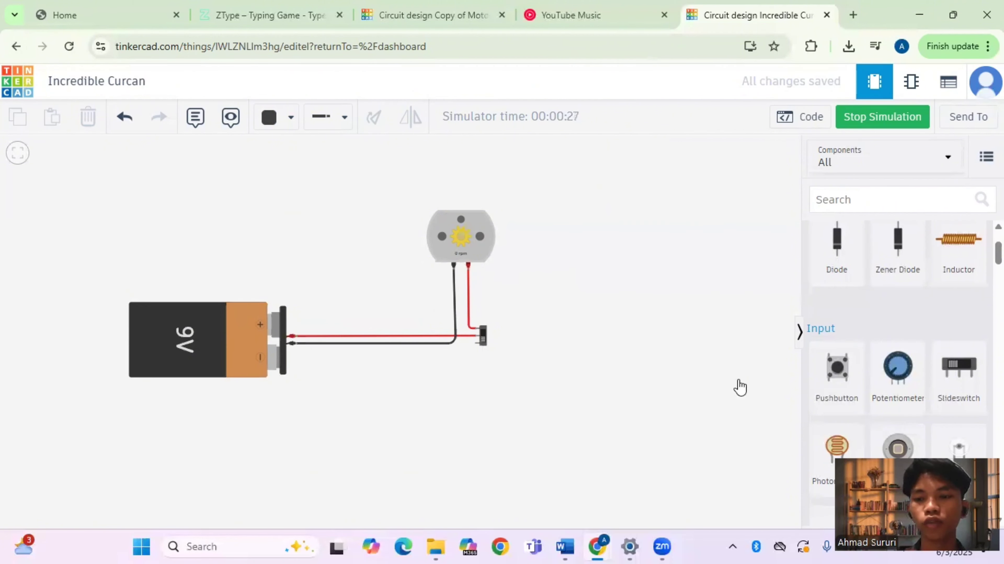
{"action": "scroll", "coordinate": [833, 432], "scroll_direction": "down", "scroll_amount": 2}
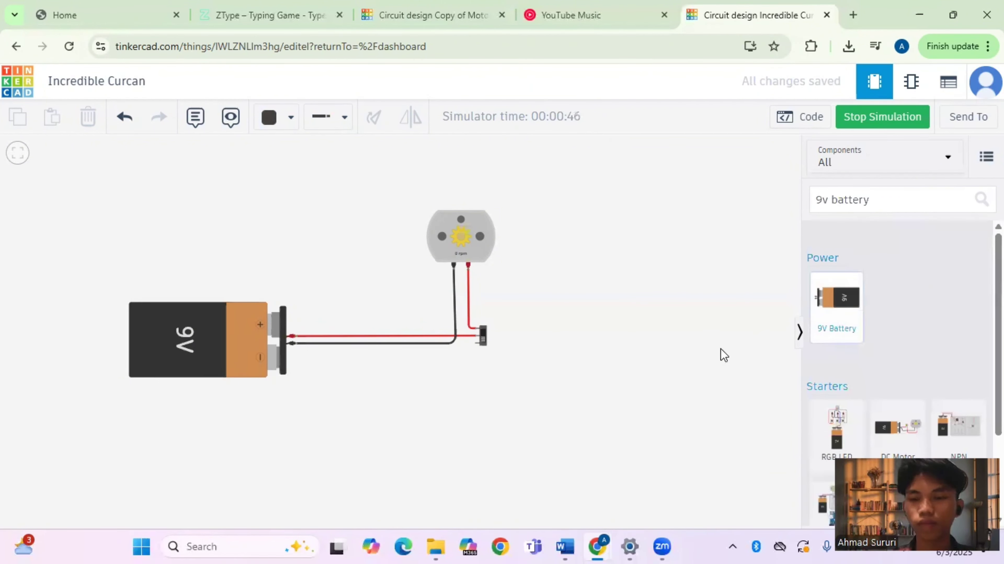
{"action": "left_click", "coordinate": [443, 443]}
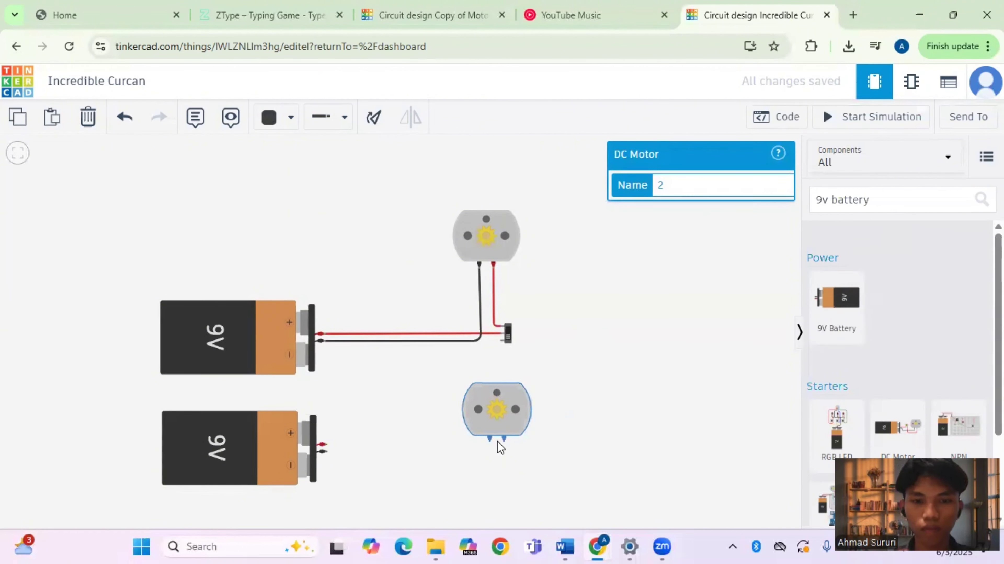
{"action": "left_click_drag", "start_coordinate": [497, 441], "coordinate": [489, 442]}
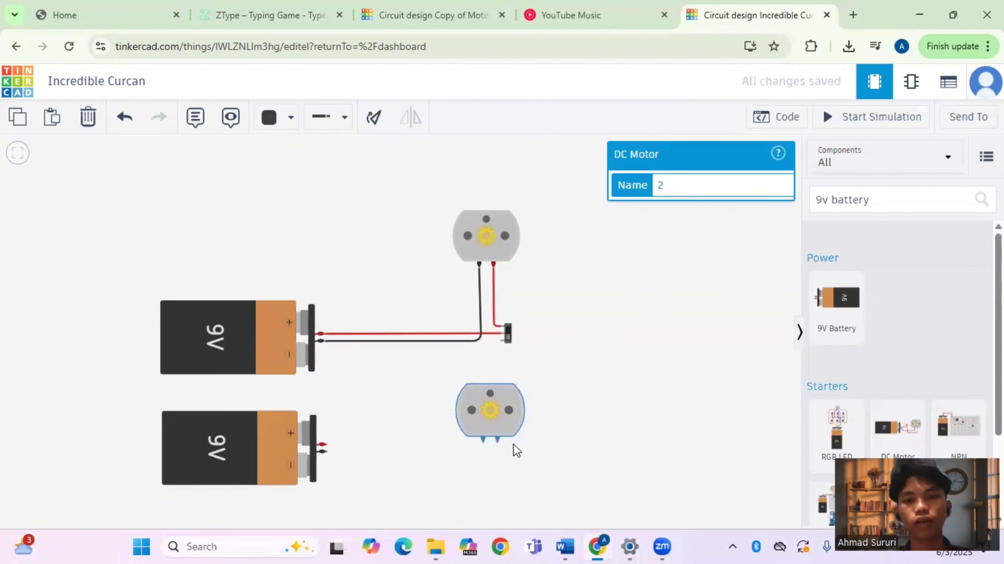
{"action": "left_click", "coordinate": [609, 448]}
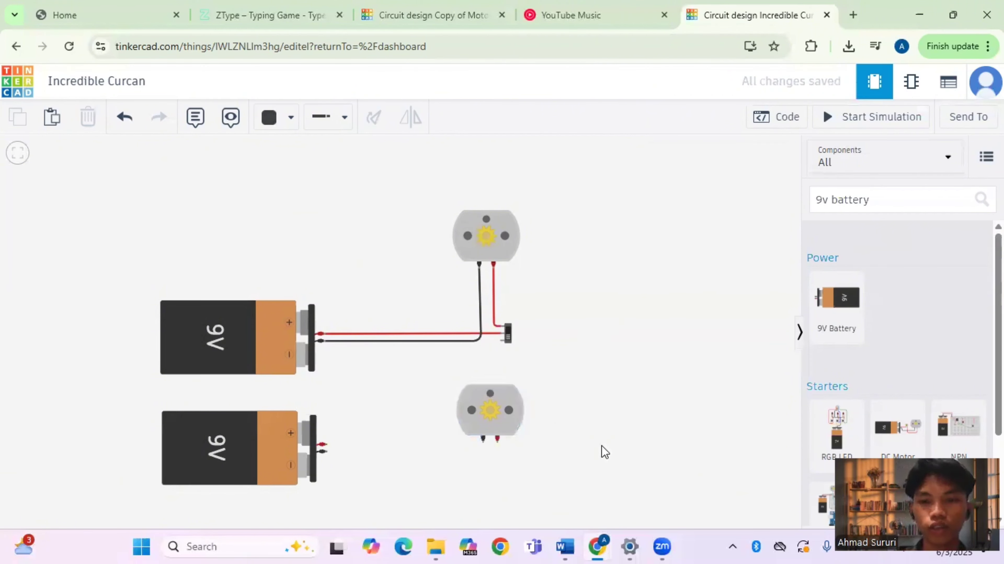
Step: Search the components for "photo" and place a photoresistor between the second battery and the second motor
{"action": "scroll", "coordinate": [604, 451], "scroll_direction": "down", "scroll_amount": 2}
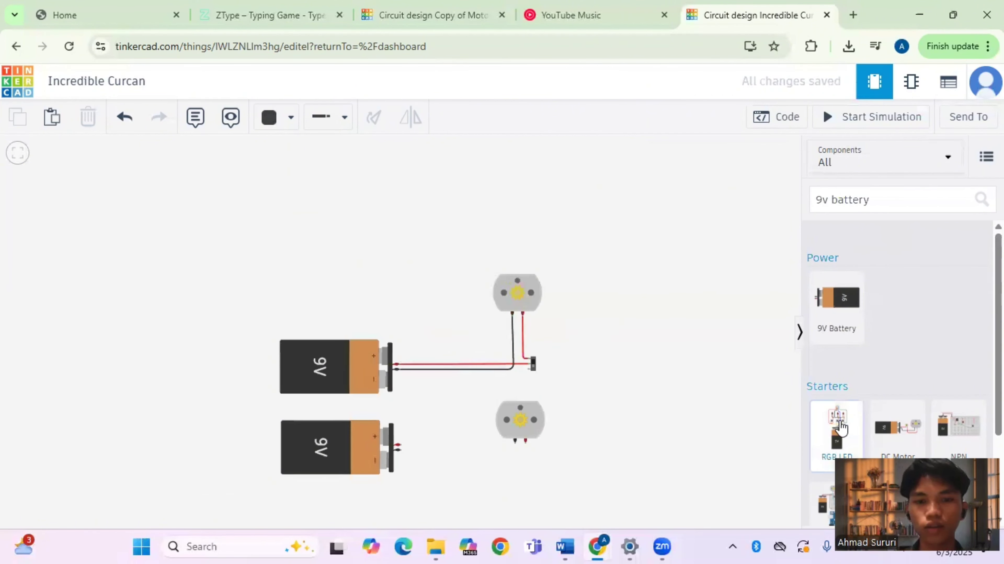
{"action": "scroll", "coordinate": [841, 428], "scroll_direction": "down", "scroll_amount": 1}
{"action": "scroll", "coordinate": [841, 428], "scroll_direction": "up", "scroll_amount": 1}
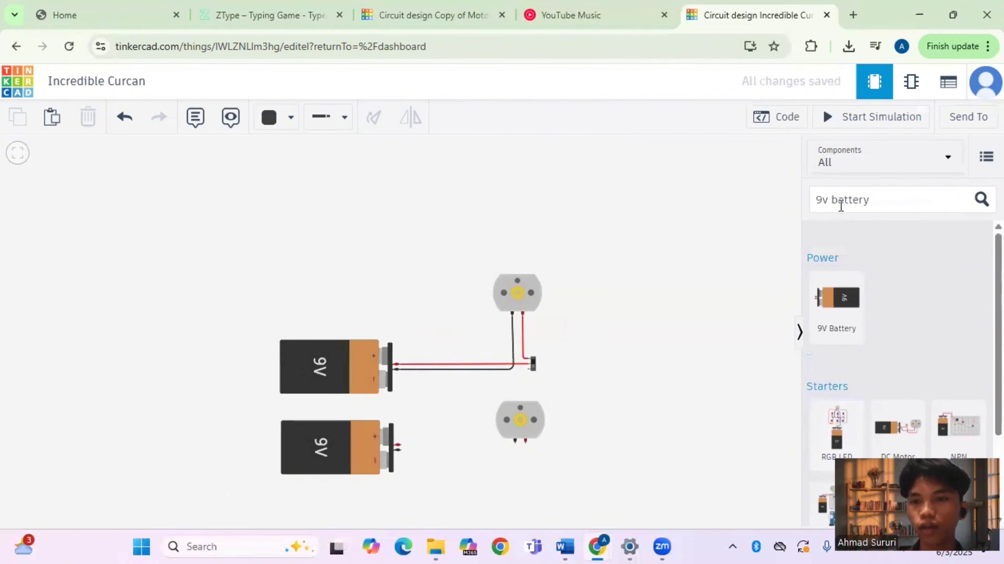
{"action": "left_click_drag", "start_coordinate": [848, 201], "coordinate": [869, 200]}
{"action": "left_click", "coordinate": [787, 216]}
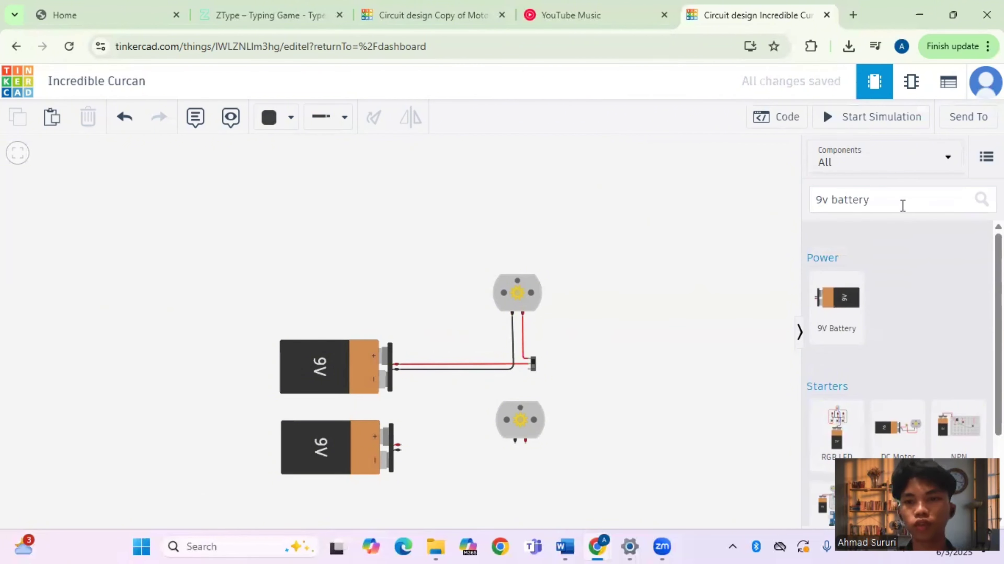
{"action": "triple_click", "coordinate": [813, 196]}
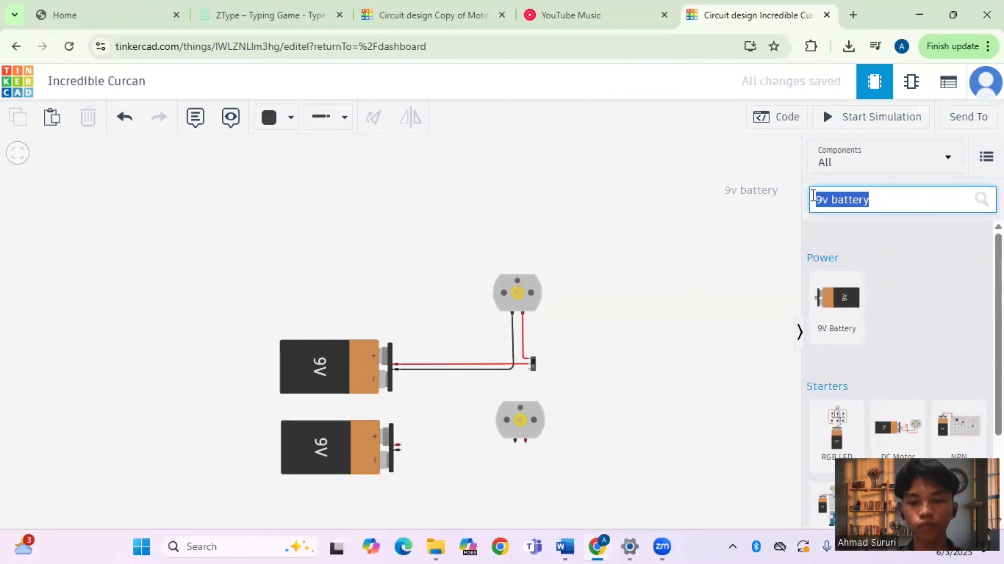
{"action": "type", "text": "photo"}
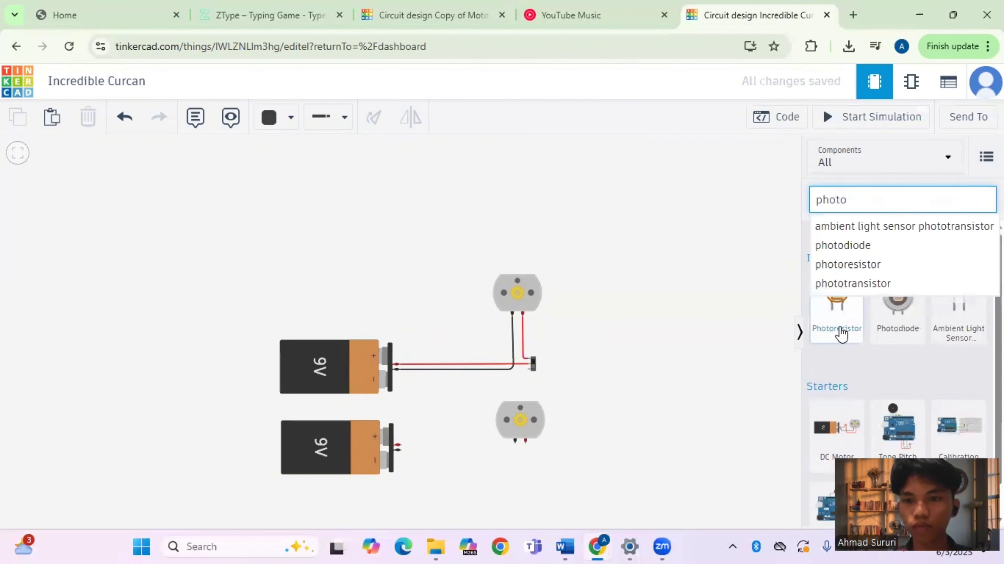
{"action": "left_click_drag", "start_coordinate": [841, 334], "coordinate": [469, 445]}
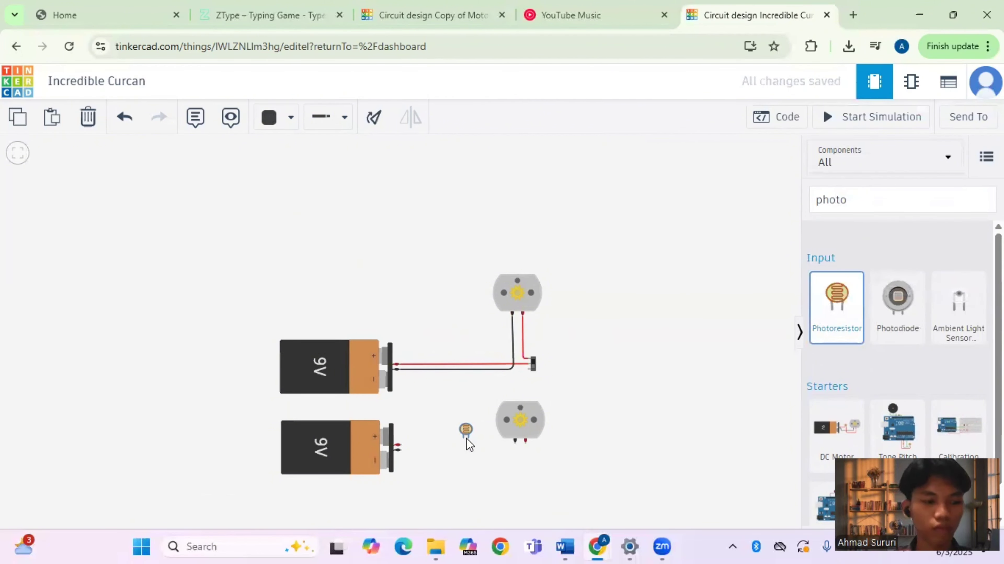
{"action": "left_click", "coordinate": [448, 443]}
Step: Wire the second battery's positive terminal to the photoresistor's nearer leg, and shift the photoresistor down to level the wire
{"action": "scroll", "coordinate": [449, 441], "scroll_direction": "up", "scroll_amount": 2}
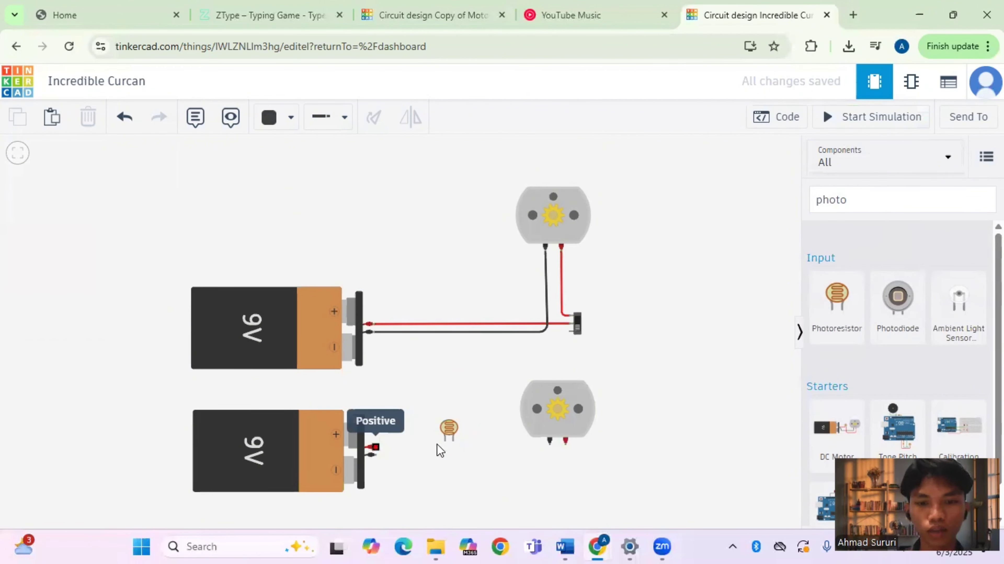
{"action": "left_click_drag", "start_coordinate": [439, 450], "coordinate": [443, 444]}
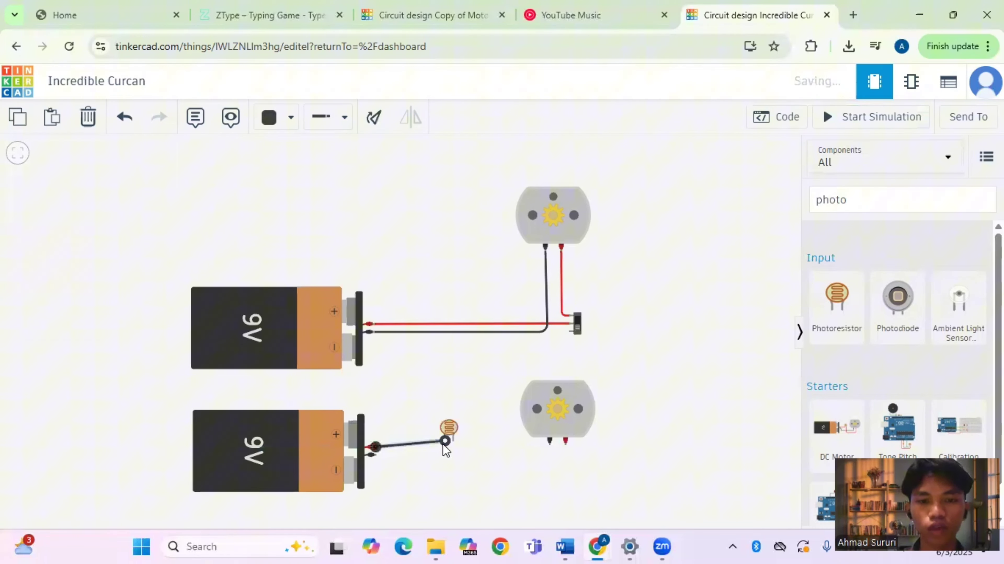
{"action": "left_click", "coordinate": [450, 432]}
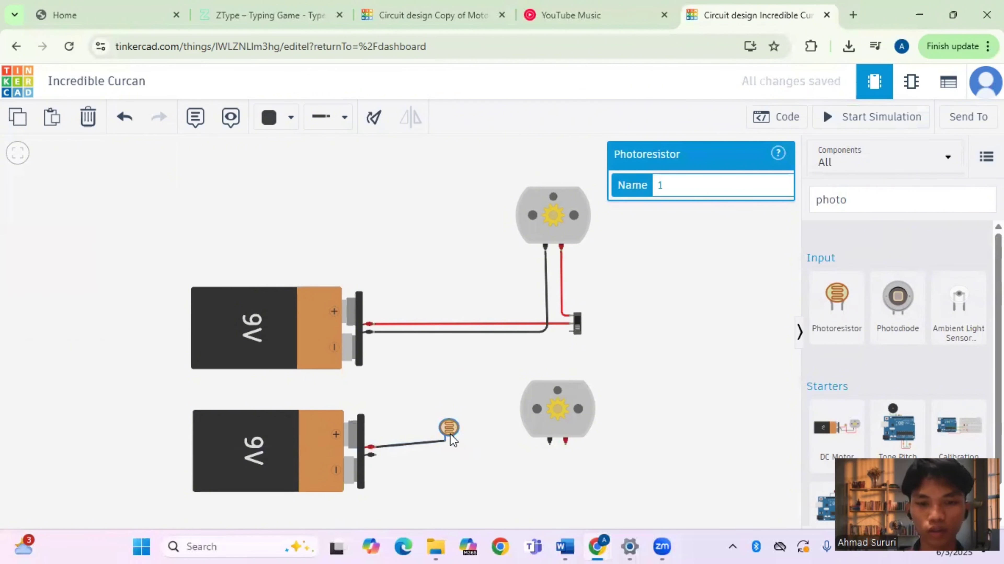
{"action": "left_click_drag", "start_coordinate": [450, 434], "coordinate": [456, 444]}
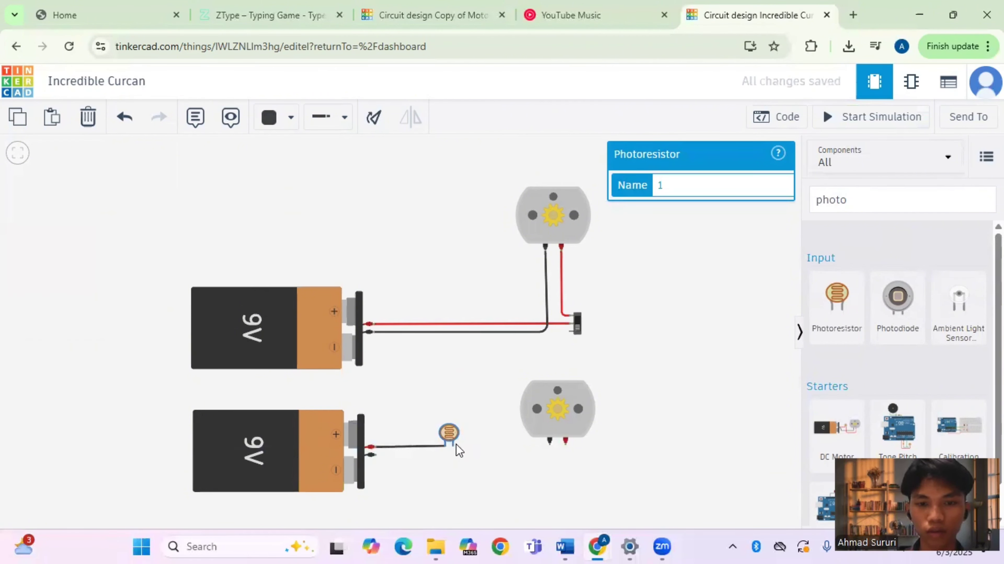
Step: Wire the photoresistor's other leg to the second motor's red terminal, bending the wire beneath the black terminal
{"action": "left_click", "coordinate": [453, 444]}
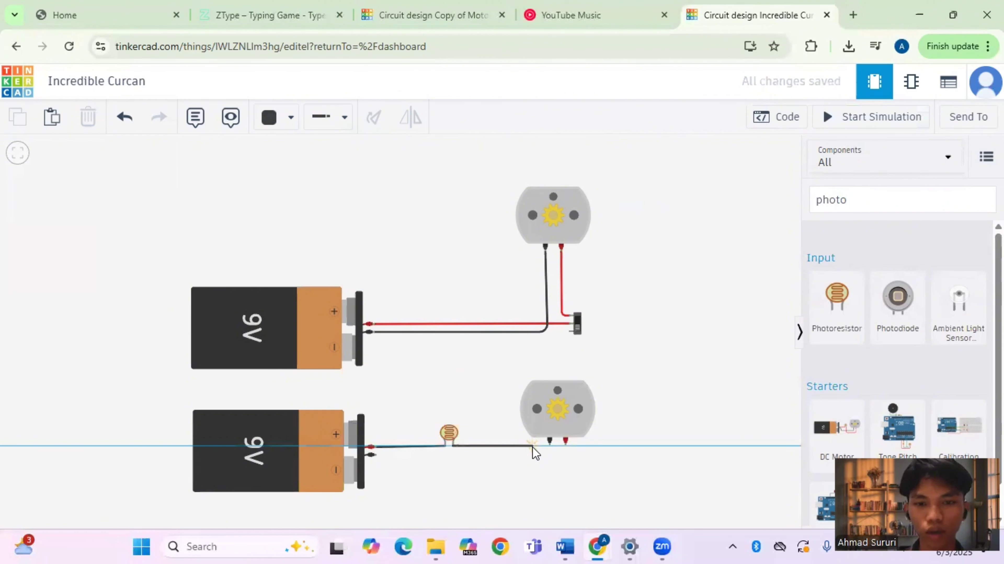
{"action": "left_click", "coordinate": [532, 446]}
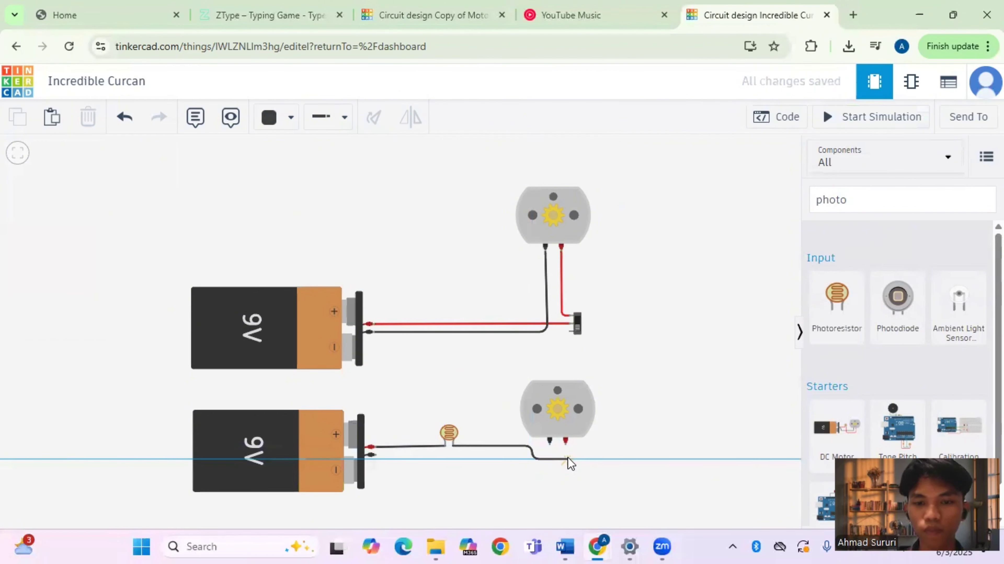
{"action": "left_click", "coordinate": [566, 445]}
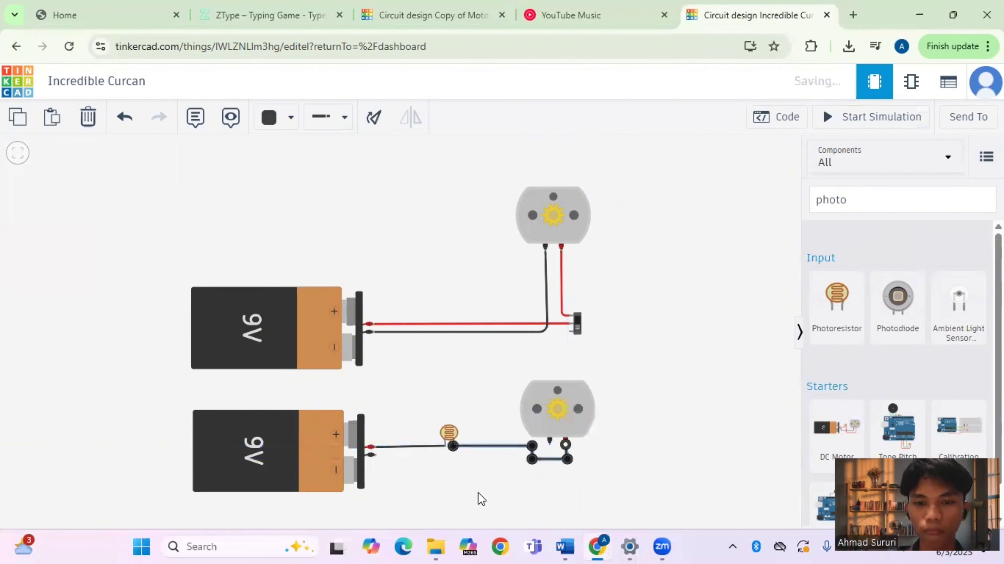
{"action": "left_click", "coordinate": [555, 453]}
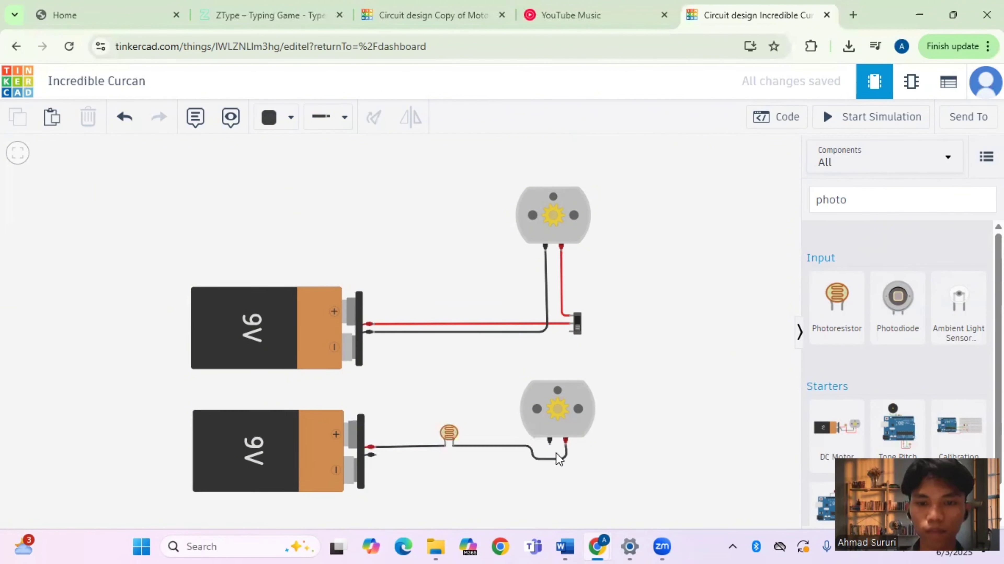
Step: Change the two wires attached to the photoresistor, from the second battery and to the second motor, to red
{"action": "left_click", "coordinate": [417, 447]}
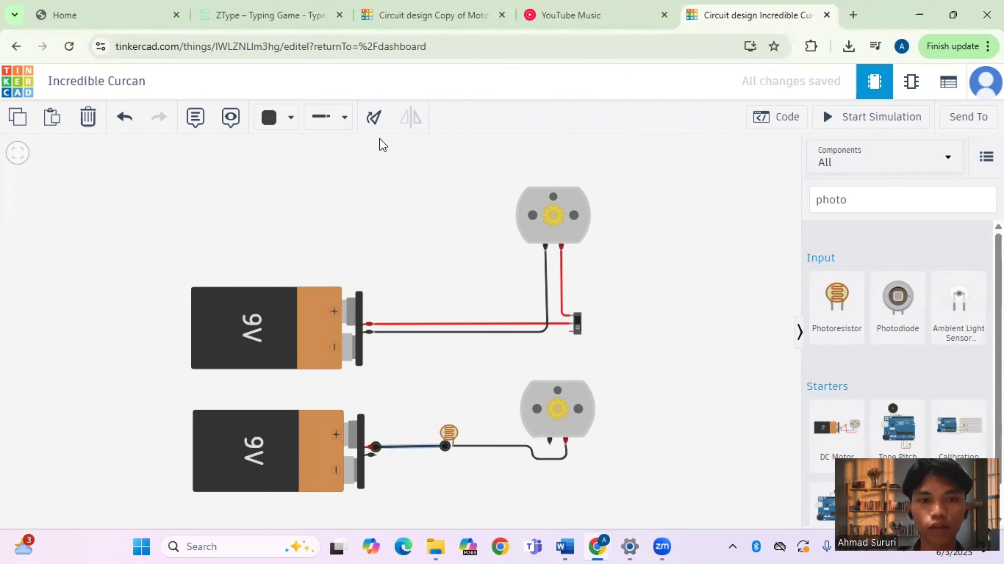
{"action": "left_click", "coordinate": [286, 119]}
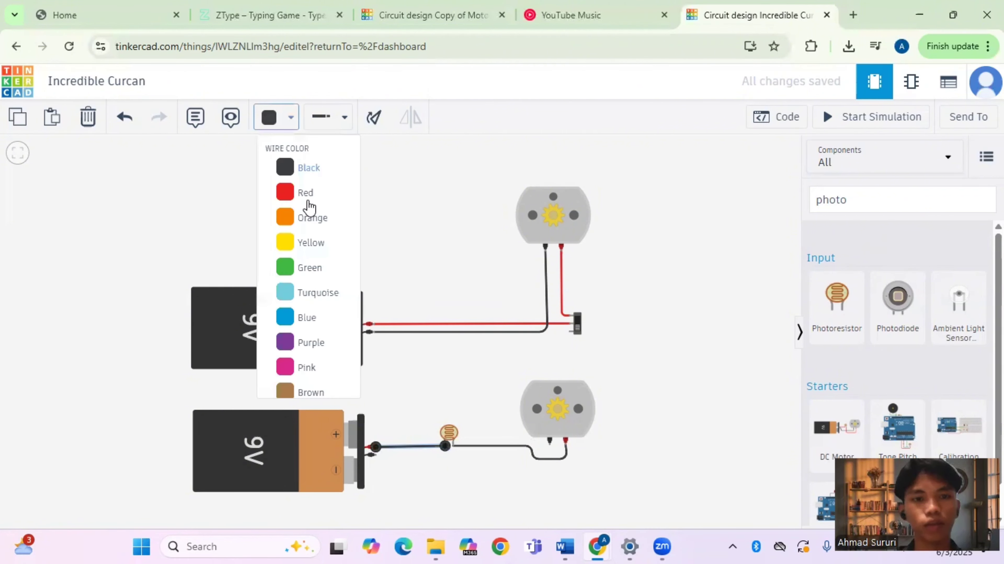
{"action": "left_click", "coordinate": [307, 201]}
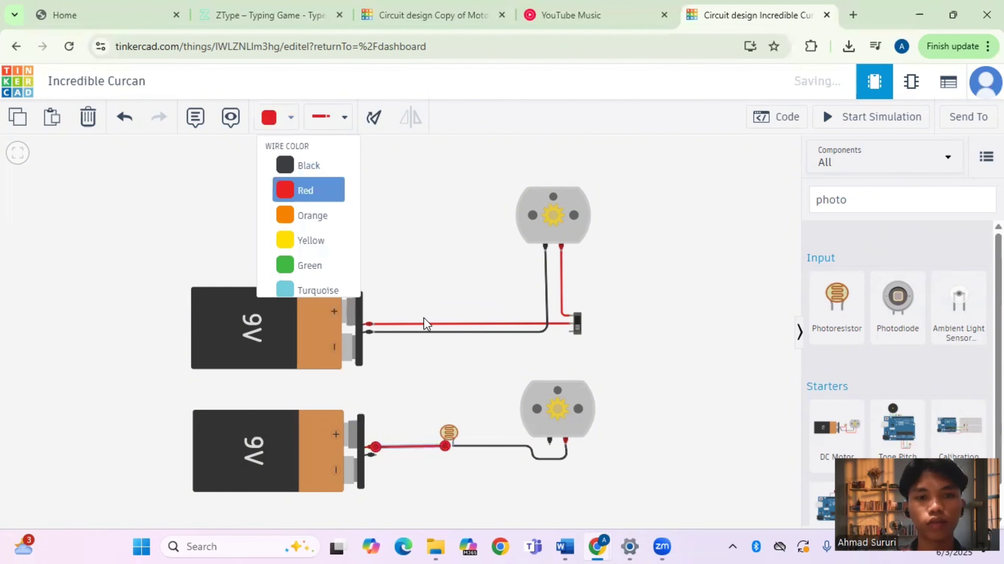
{"action": "left_click", "coordinate": [490, 446]}
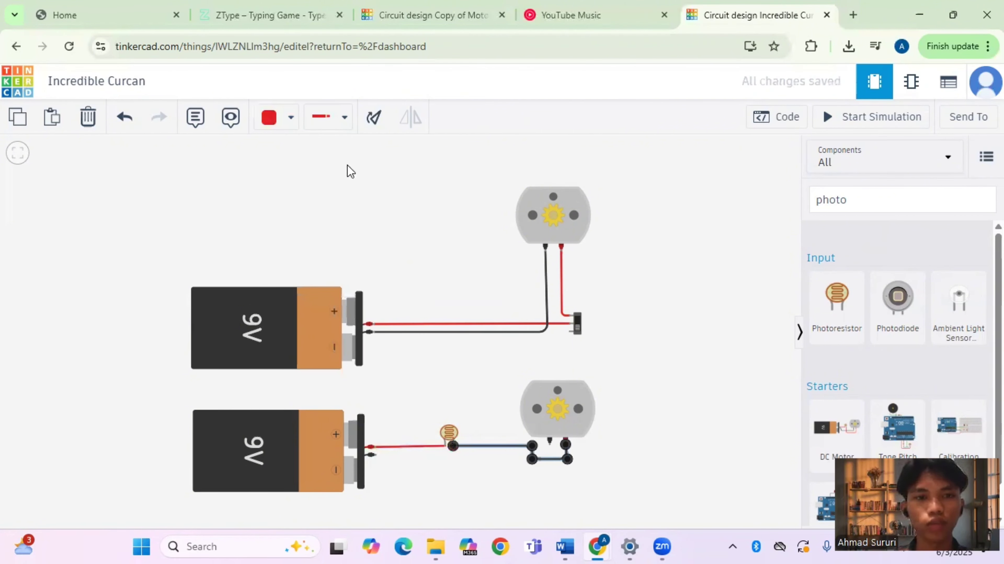
{"action": "left_click", "coordinate": [282, 126]}
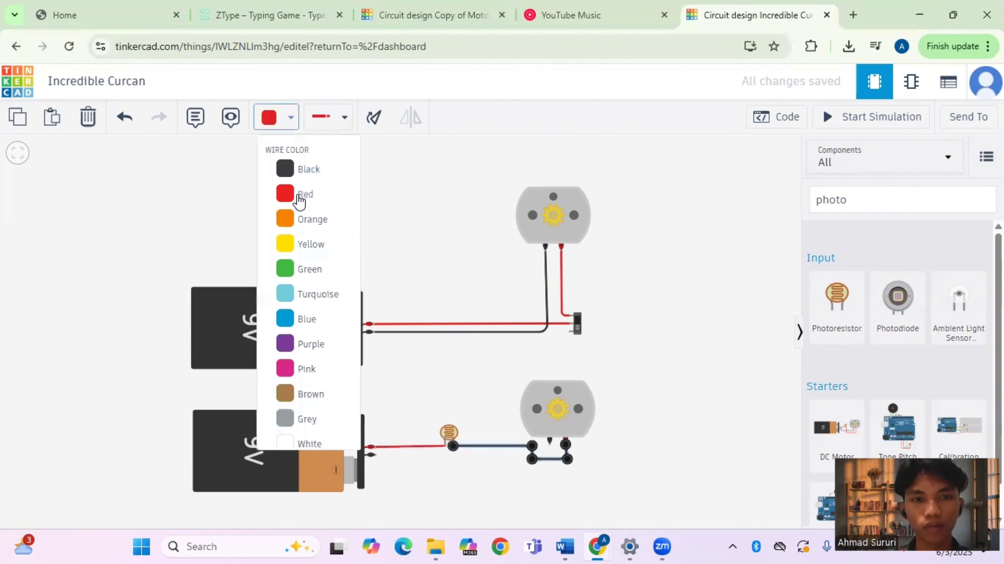
{"action": "left_click", "coordinate": [300, 197]}
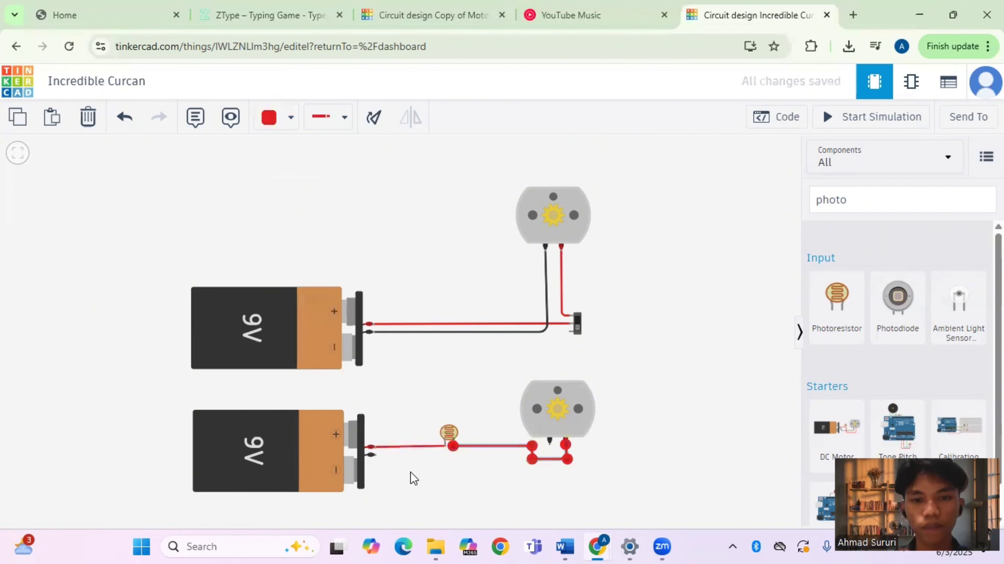
Step: Wire the second battery's negative terminal to the second motor's black terminal with a bend beneath it, and colour the wire black
{"action": "left_click", "coordinate": [375, 455]}
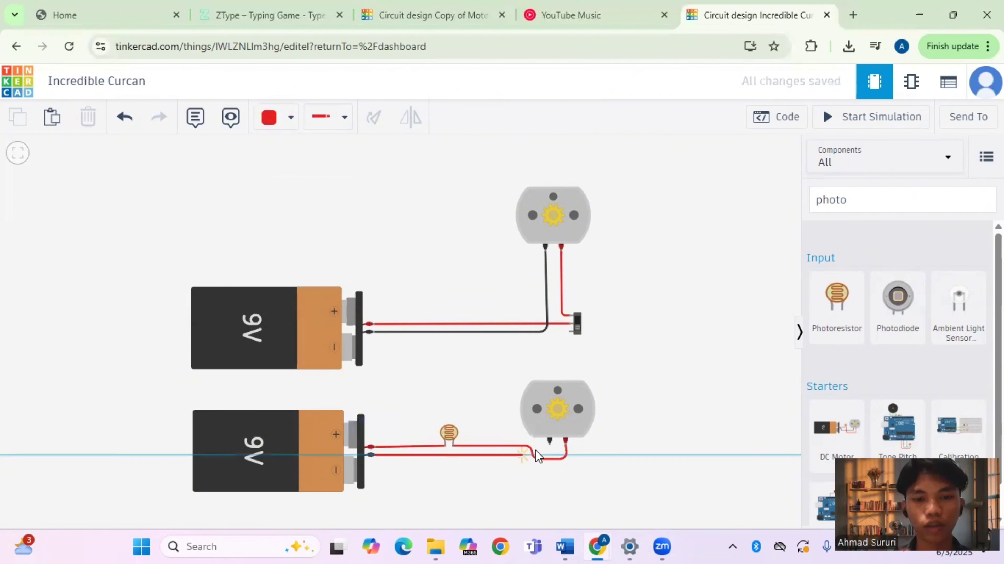
{"action": "left_click", "coordinate": [550, 442]}
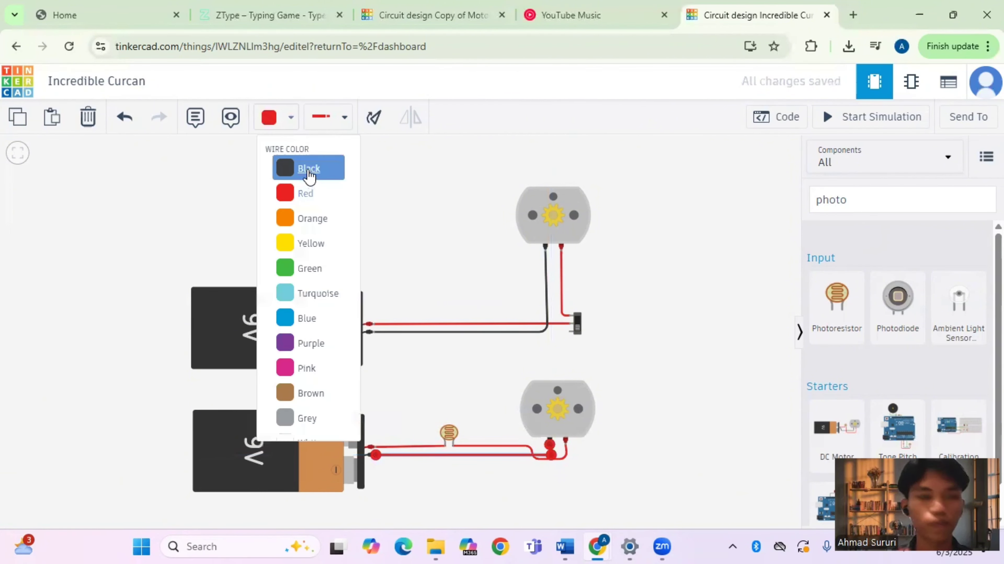
{"action": "left_click", "coordinate": [309, 170]}
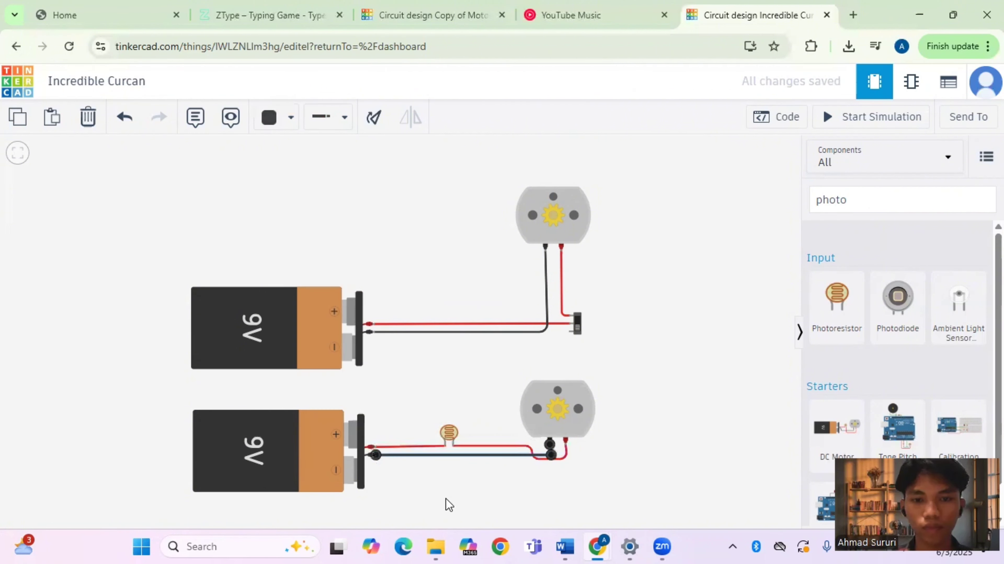
{"action": "left_click", "coordinate": [508, 488]}
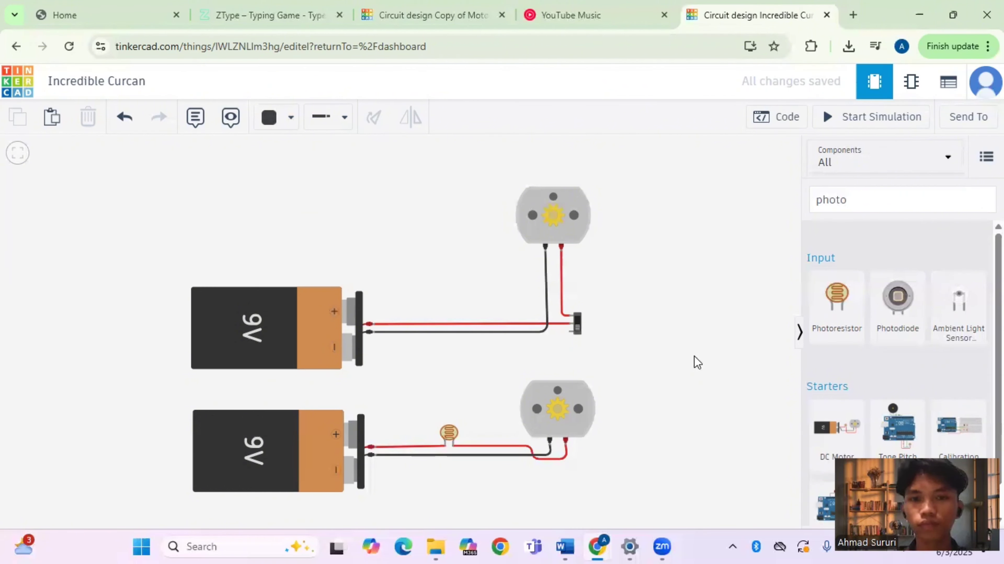
Step: Run the simulation and test the photoresistor by raising its light level to the maximum and lowering it back to dark
{"action": "left_click", "coordinate": [848, 123]}
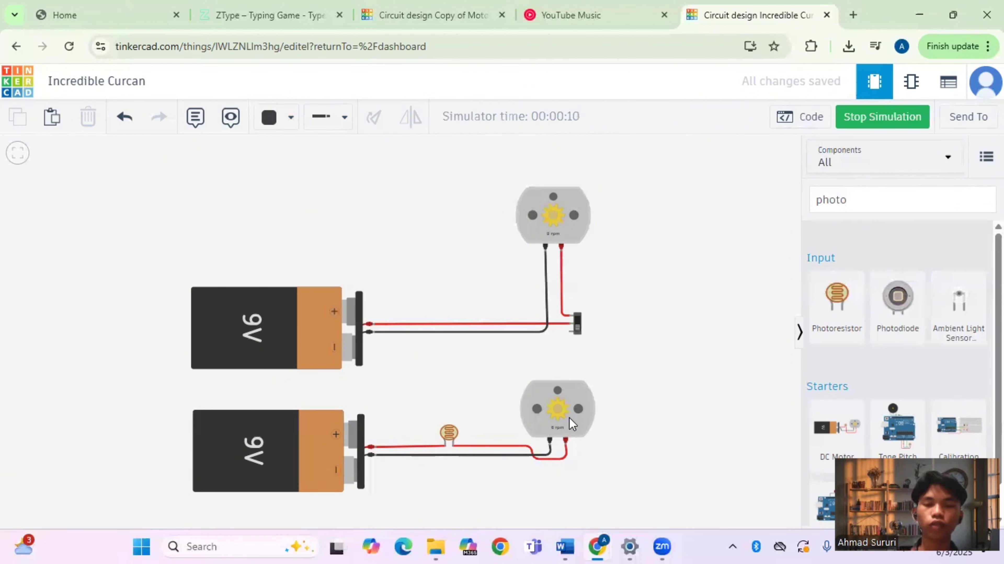
{"action": "left_click", "coordinate": [446, 431]}
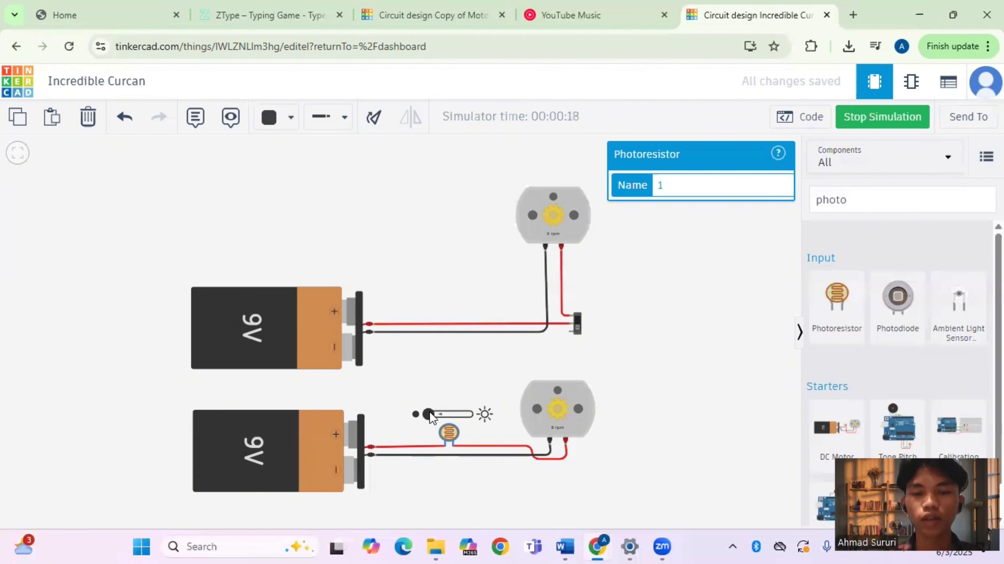
{"action": "left_click_drag", "start_coordinate": [431, 417], "coordinate": [479, 423]}
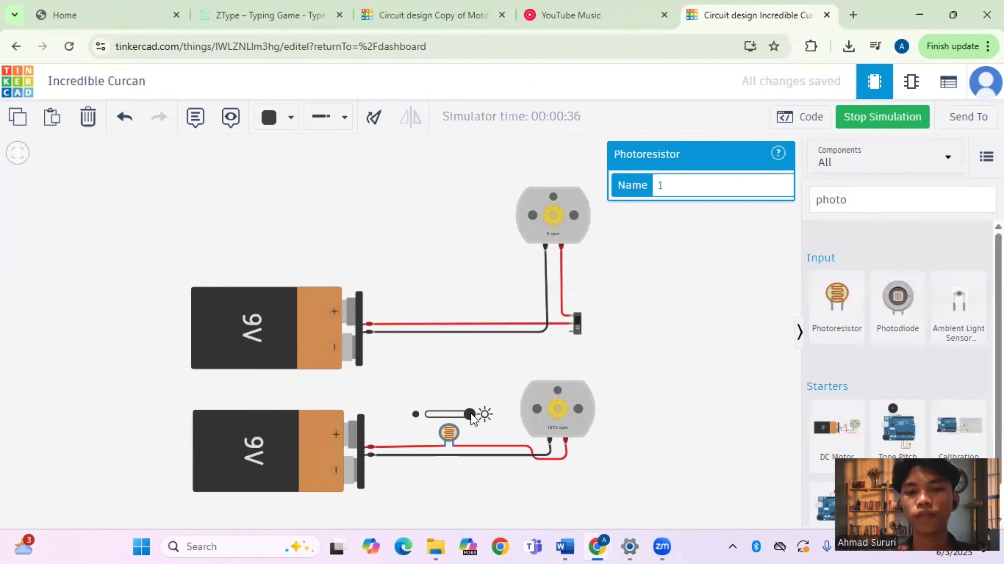
{"action": "left_click_drag", "start_coordinate": [446, 422], "coordinate": [415, 426]}
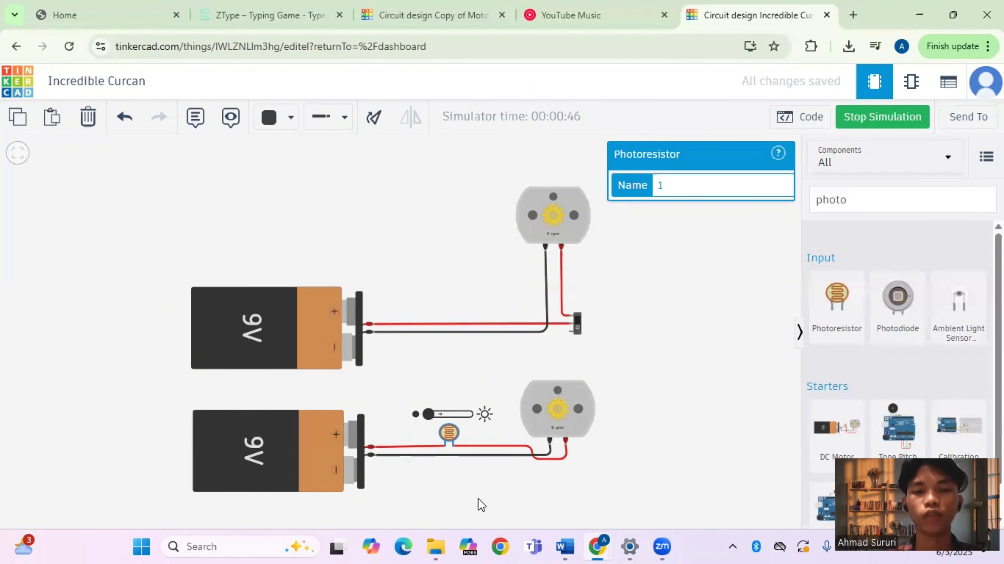
{"action": "left_click", "coordinate": [621, 463]}
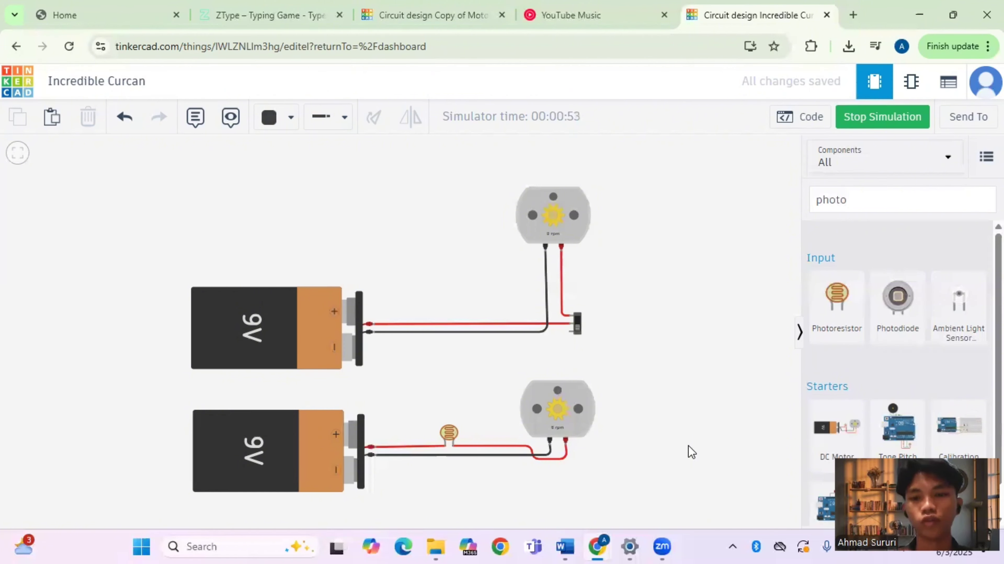
Step: Paste a copy of the 9V battery into the empty area below and to the right of the two motor circuits
{"action": "scroll", "coordinate": [691, 452], "scroll_direction": "down", "scroll_amount": 2}
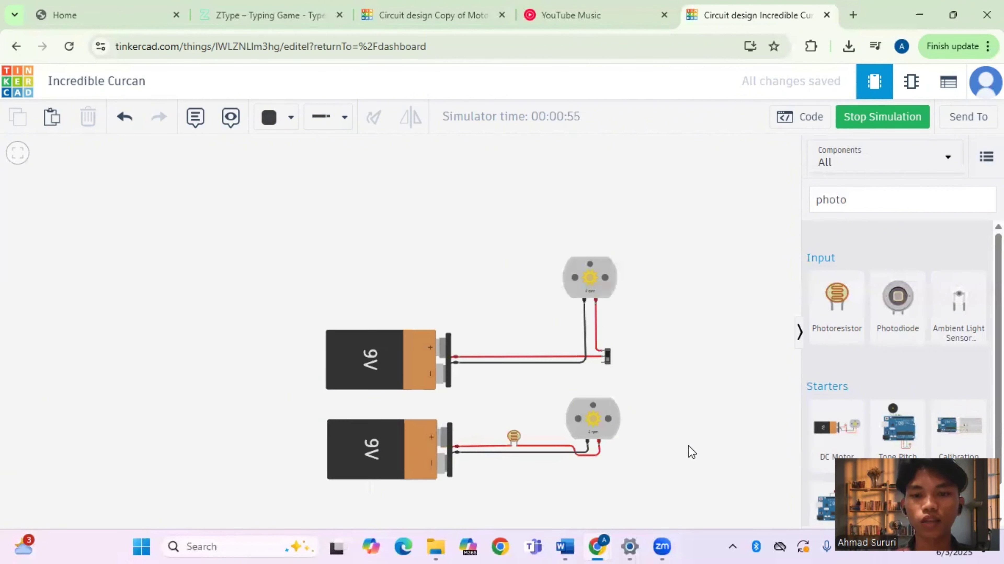
{"action": "scroll", "coordinate": [691, 451], "scroll_direction": "up", "scroll_amount": 2}
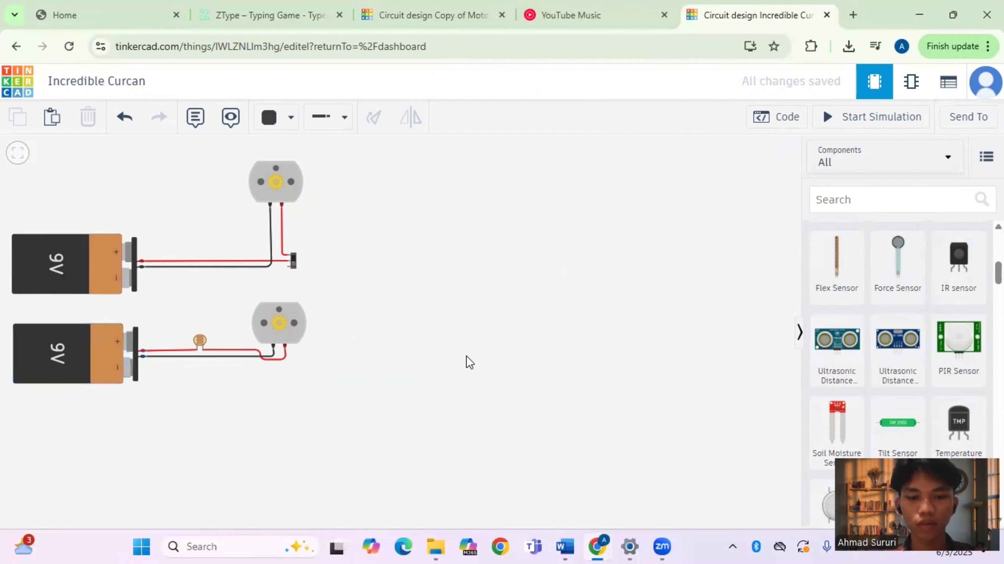
{"action": "key", "text": "ctrl+v"}
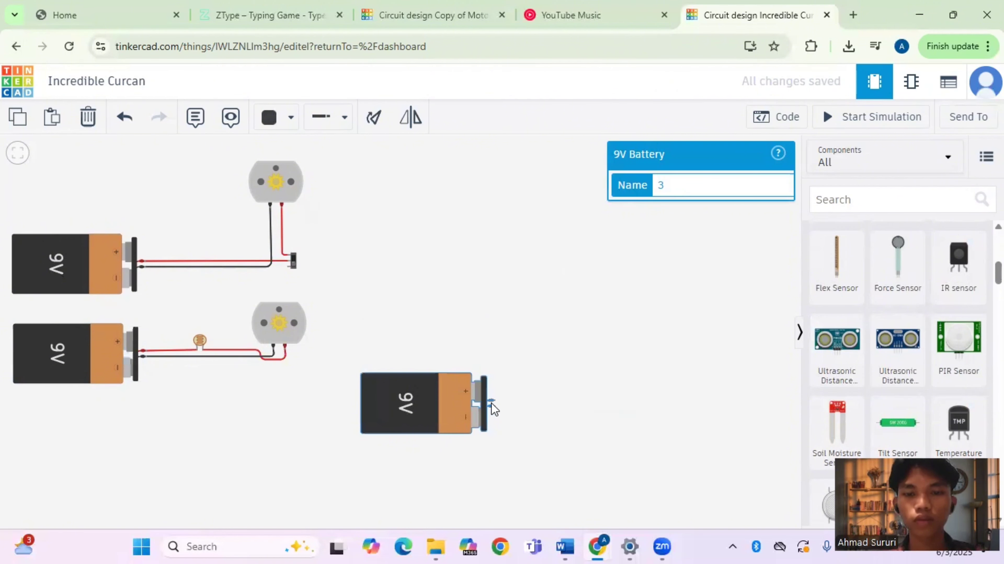
{"action": "left_click", "coordinate": [491, 401]}
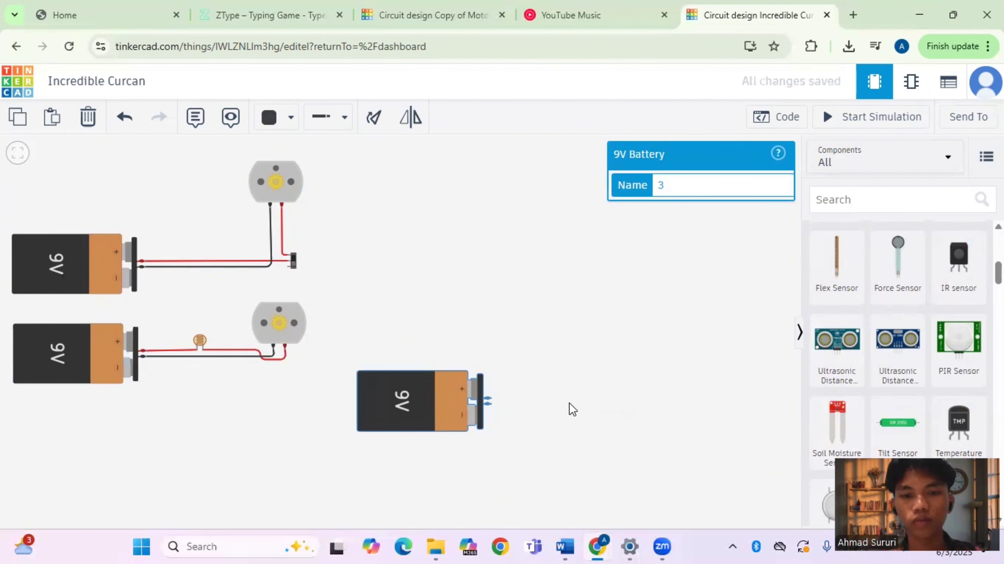
{"action": "left_click", "coordinate": [663, 417]}
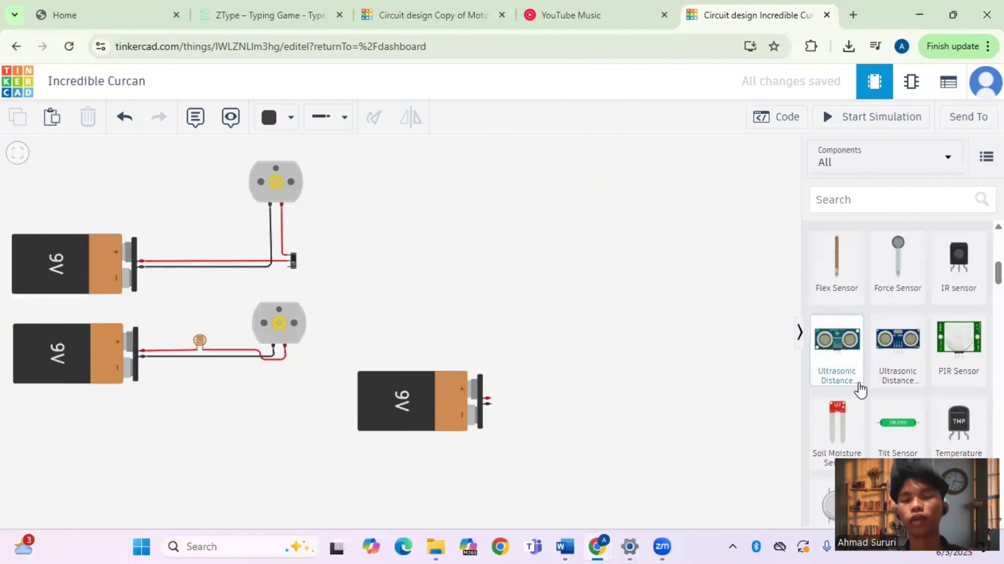
{"action": "scroll", "coordinate": [860, 391], "scroll_direction": "down", "scroll_amount": 7}
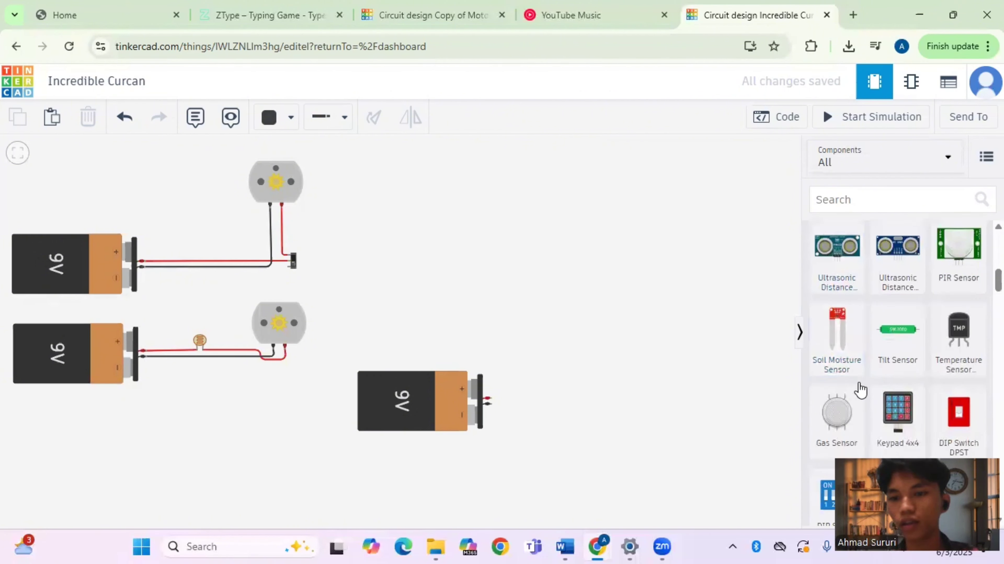
{"action": "scroll", "coordinate": [888, 257], "scroll_direction": "up", "scroll_amount": 7}
{"action": "left_click", "coordinate": [891, 208]}
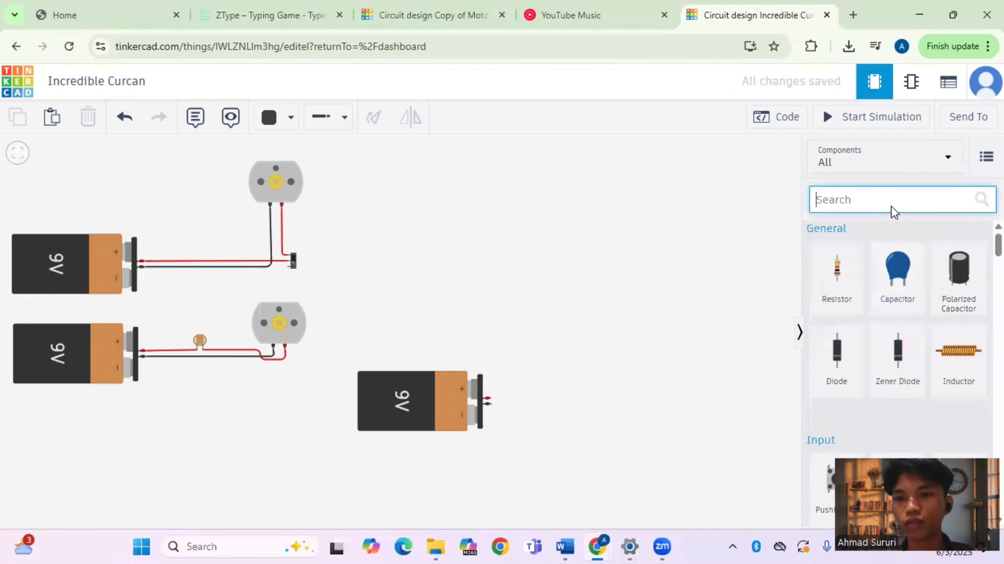
{"action": "type", "text": "build"}
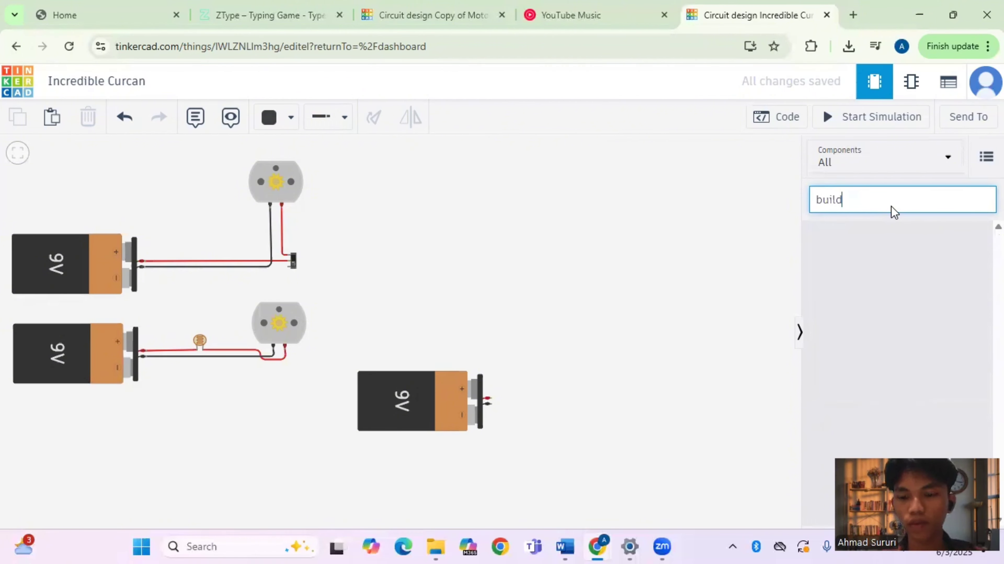
{"action": "key", "text": "BackSpace"}
{"action": "key", "text": "BackSpace"}
{"action": "key", "text": "BackSpace"}
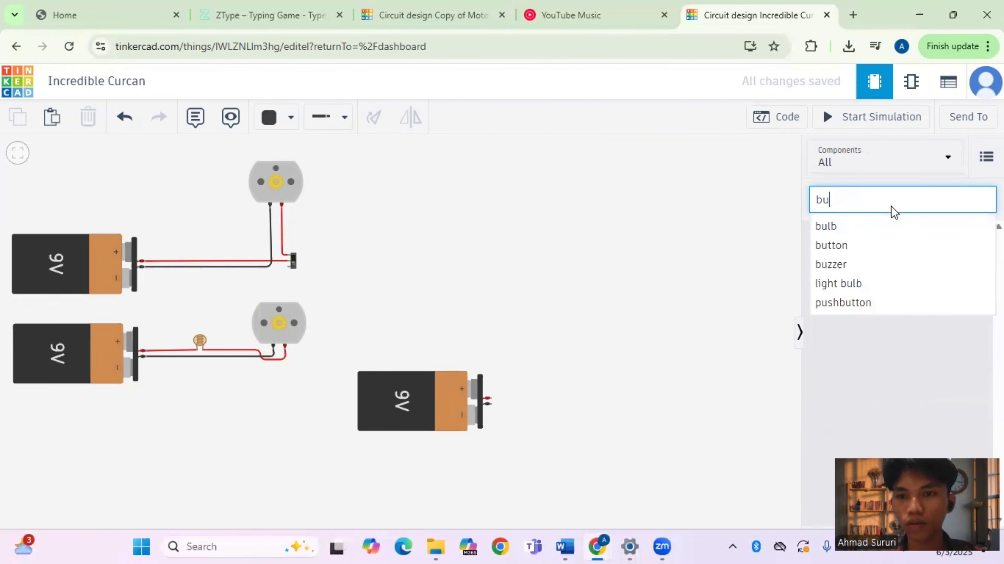
{"action": "key", "text": "BackSpace"}
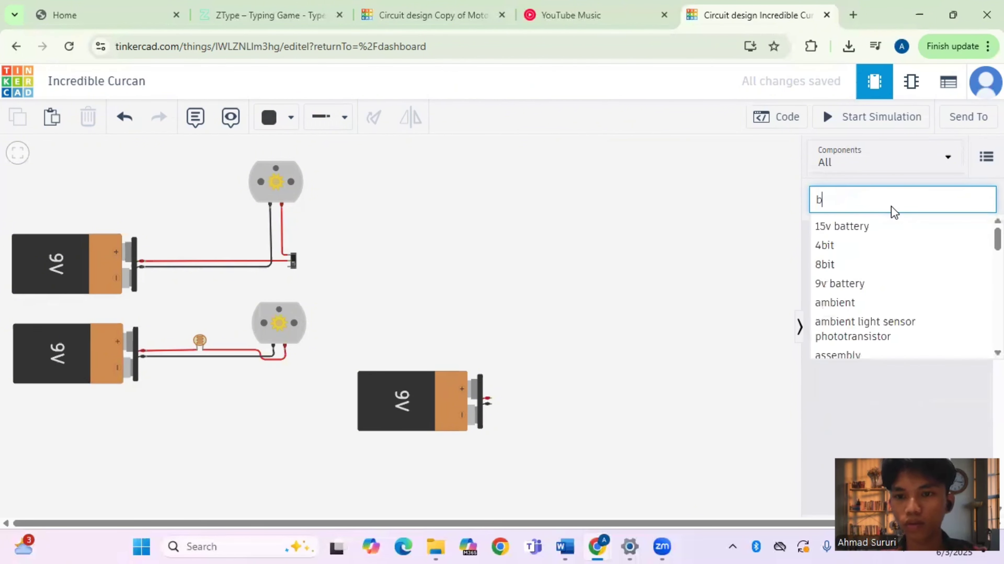
{"action": "key", "text": "BackSpace"}
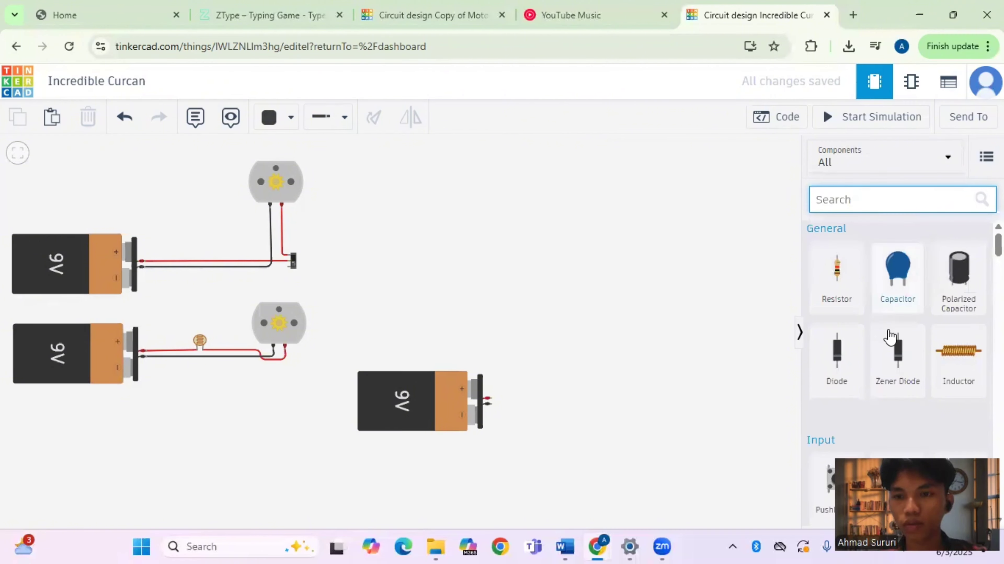
Step: Limit the component library to Basic and place a small breadboard to the right of the third battery
{"action": "scroll", "coordinate": [890, 337], "scroll_direction": "down", "scroll_amount": 10}
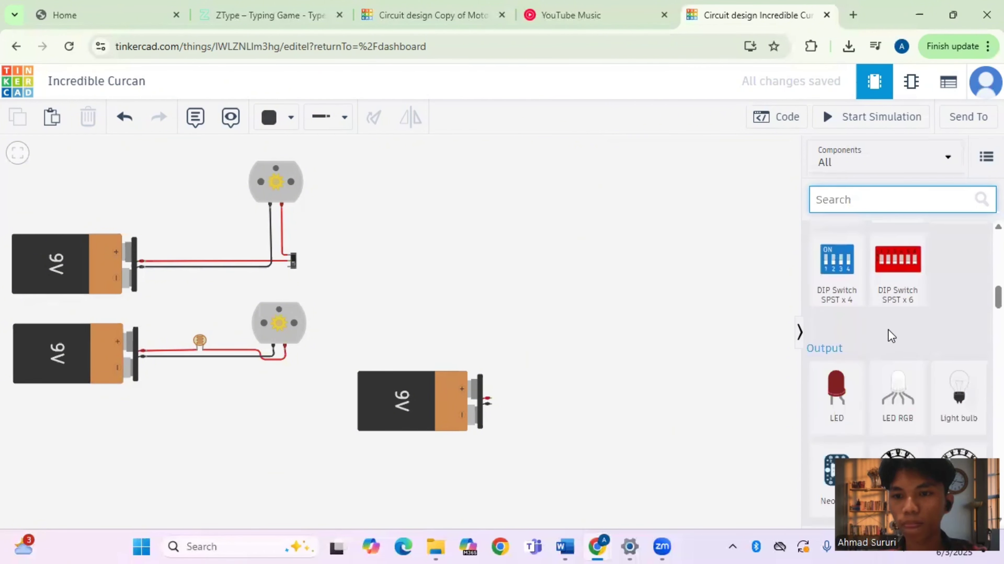
{"action": "scroll", "coordinate": [890, 337], "scroll_direction": "down", "scroll_amount": 10}
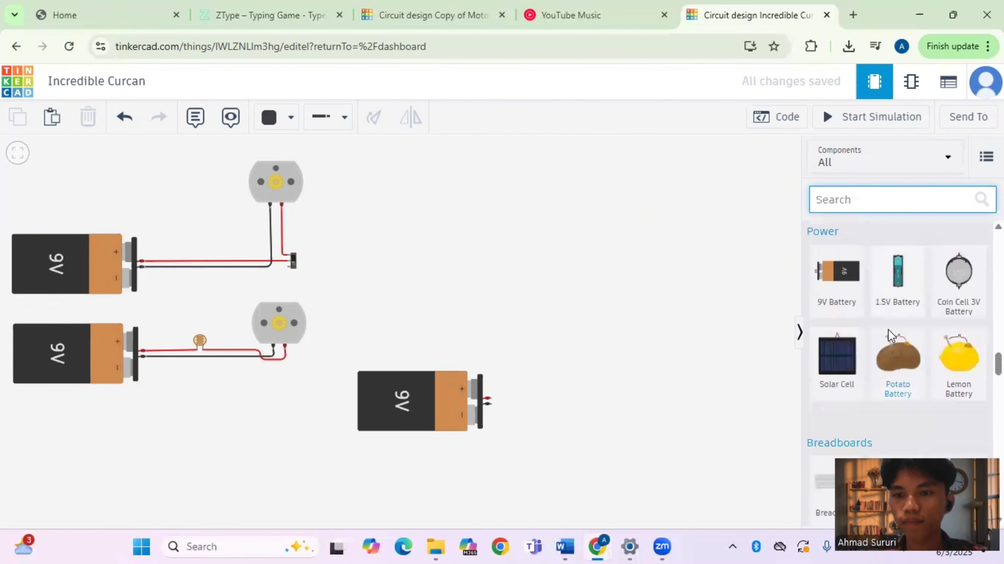
{"action": "scroll", "coordinate": [890, 336], "scroll_direction": "down", "scroll_amount": 10}
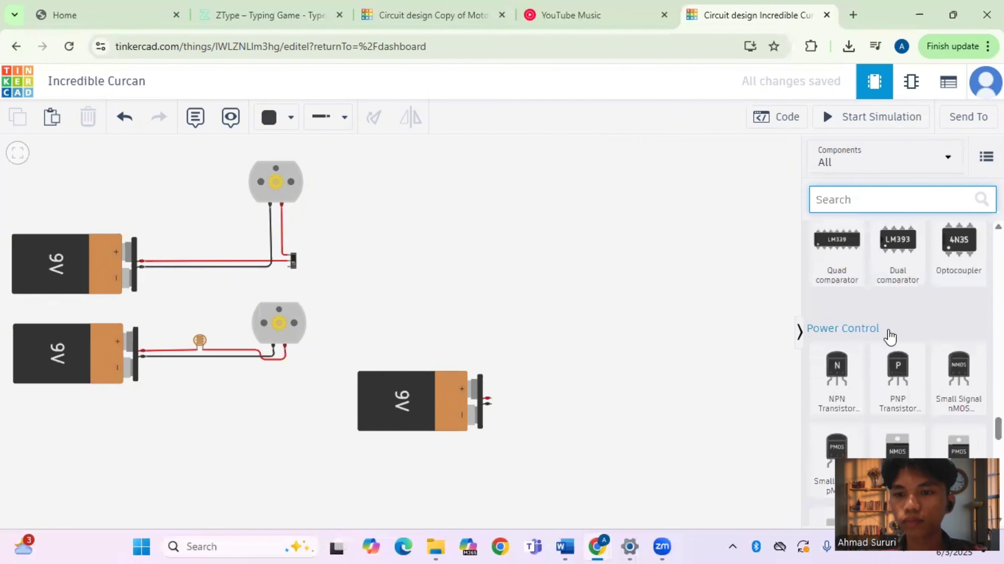
{"action": "scroll", "coordinate": [890, 337], "scroll_direction": "down", "scroll_amount": 10}
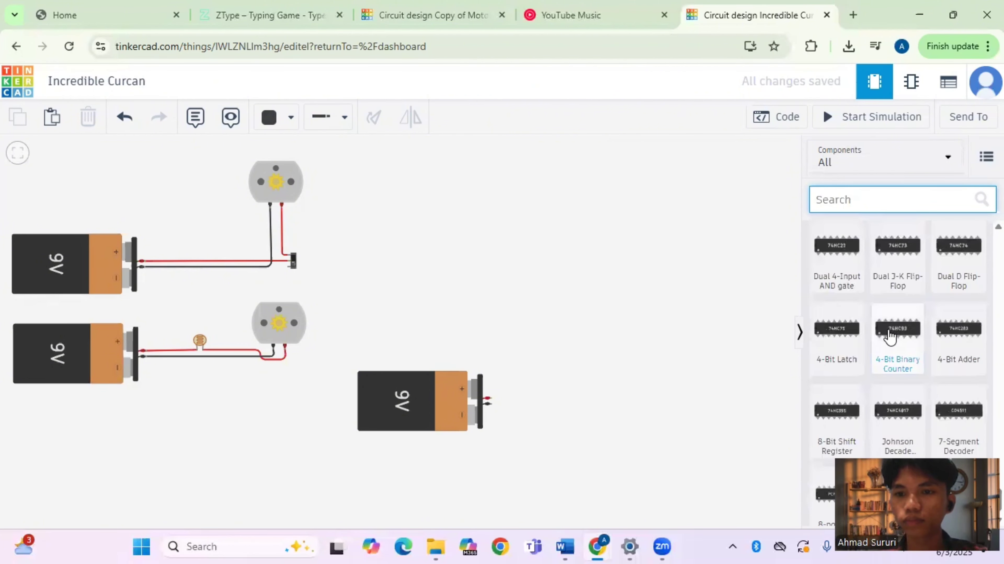
{"action": "left_click", "coordinate": [884, 162]}
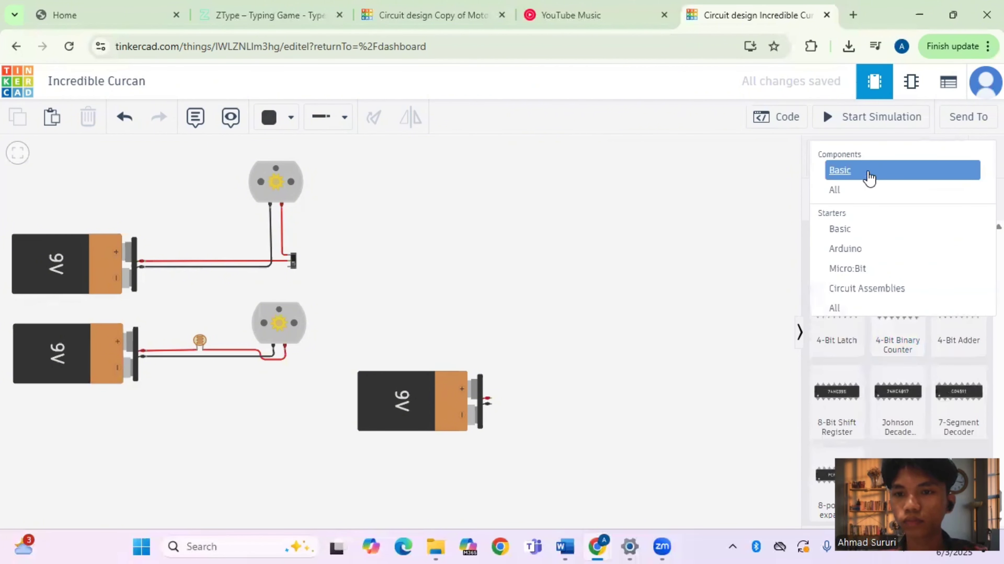
{"action": "left_click", "coordinate": [868, 174]}
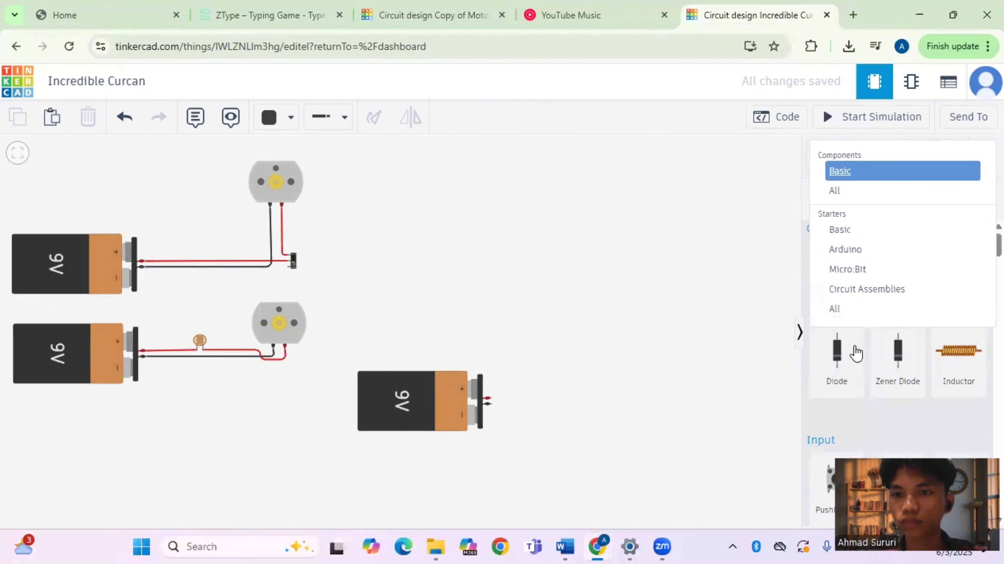
{"action": "scroll", "coordinate": [854, 352], "scroll_direction": "down", "scroll_amount": 1}
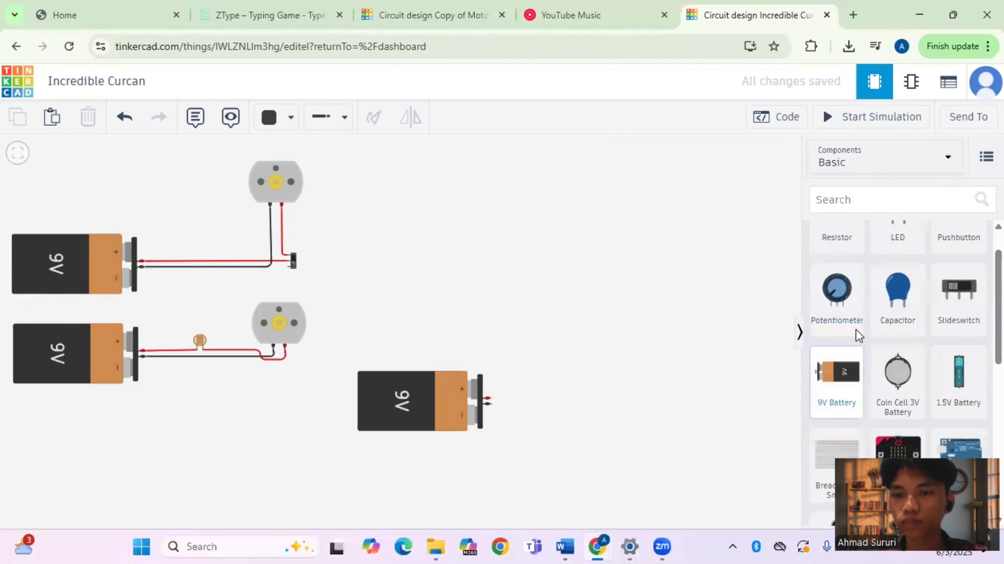
{"action": "left_click_drag", "start_coordinate": [846, 393], "coordinate": [899, 375]}
{"action": "scroll", "coordinate": [835, 437], "scroll_direction": "down", "scroll_amount": 1}
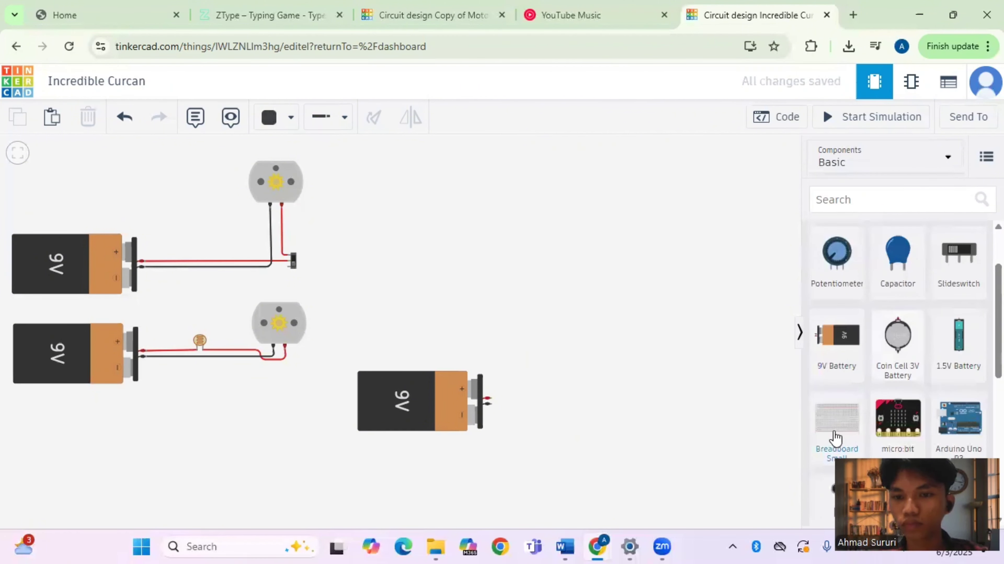
{"action": "left_click", "coordinate": [835, 437]}
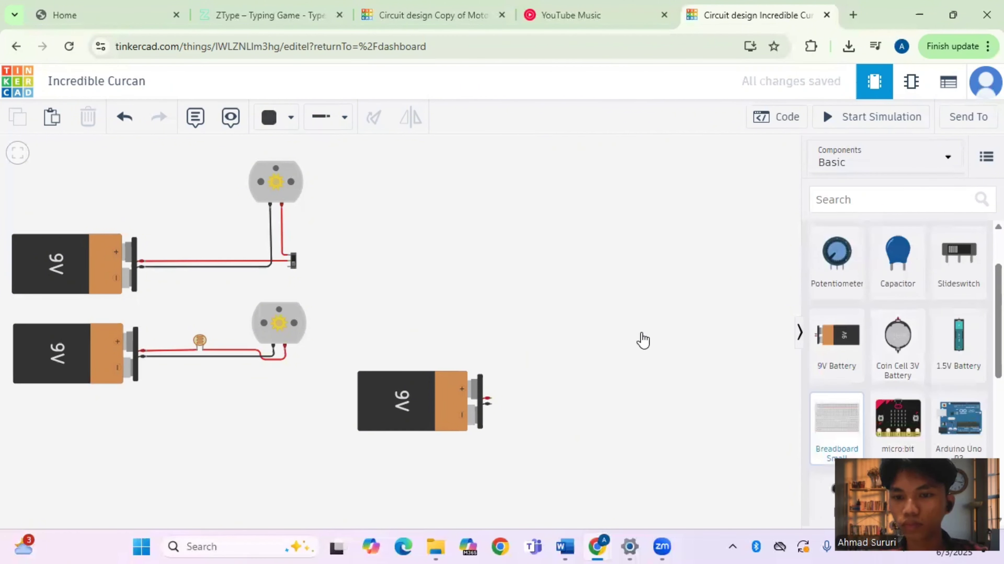
{"action": "left_click", "coordinate": [522, 243]}
{"action": "left_click_drag", "start_coordinate": [481, 210], "coordinate": [652, 345]}
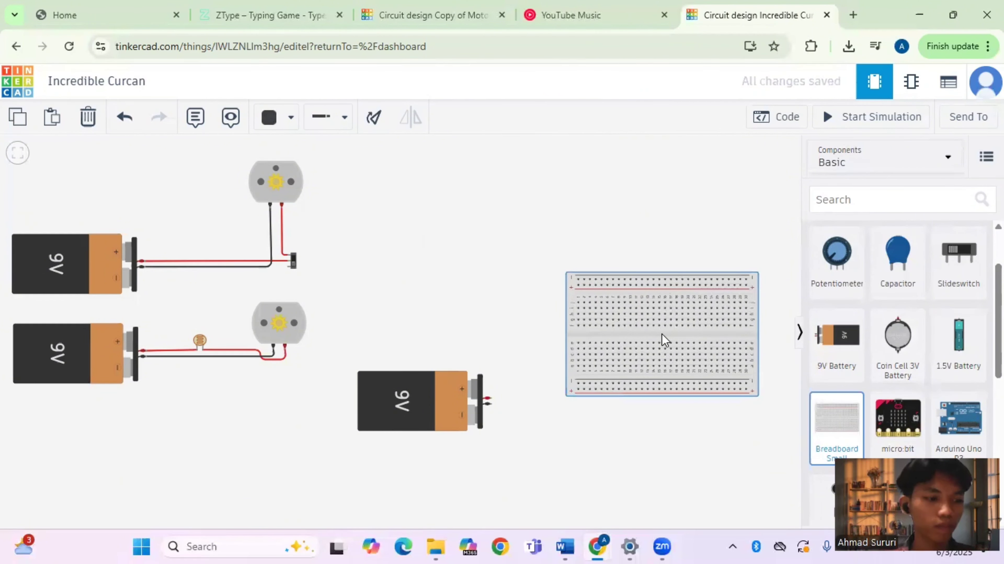
{"action": "left_click", "coordinate": [662, 333]}
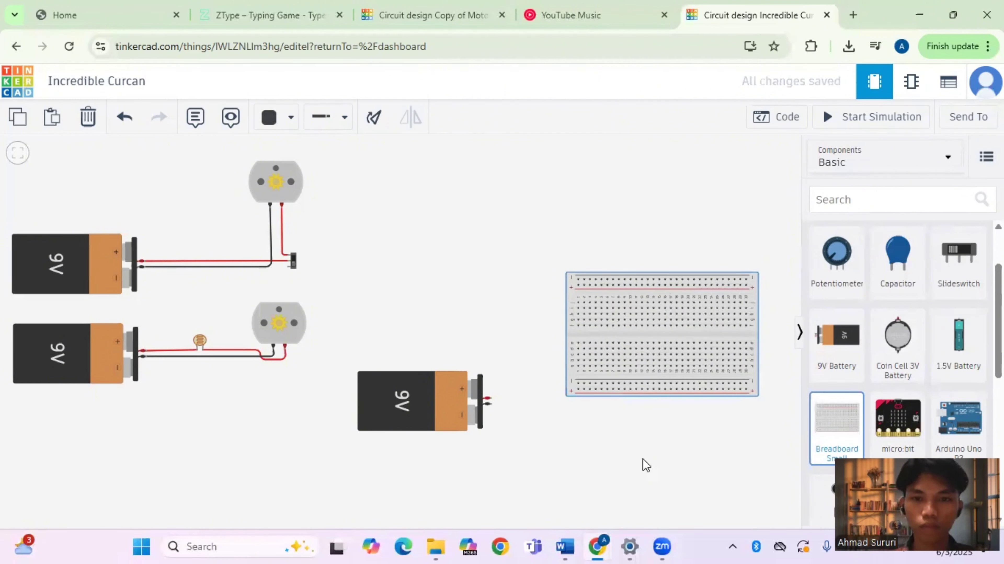
Step: Rotate the third 9V battery upright with its terminals facing up and move it beside the breadboard's left edge
{"action": "left_click", "coordinate": [428, 378]}
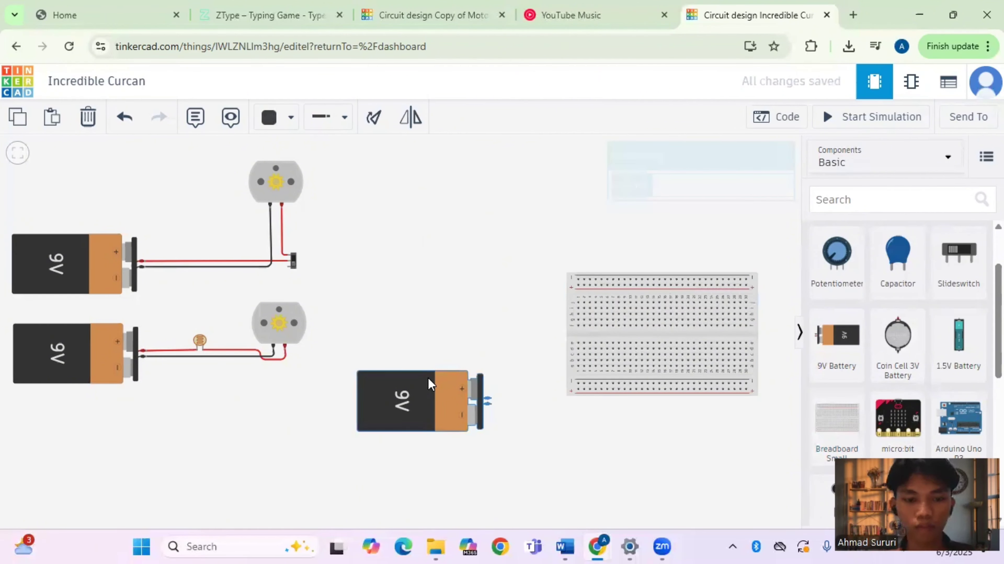
{"action": "key", "text": "r"}
{"action": "key", "text": "r"}
{"action": "key", "text": "r"}
{"action": "key", "text": "r"}
{"action": "key", "text": "r"}
{"action": "key", "text": "r"}
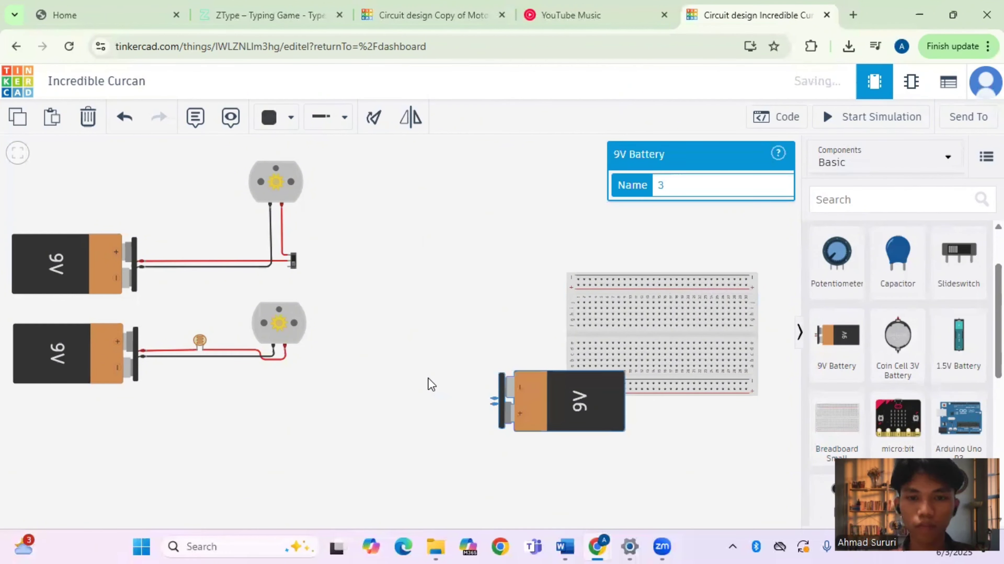
{"action": "key", "text": "r"}
{"action": "left_click_drag", "start_coordinate": [486, 473], "coordinate": [476, 353]}
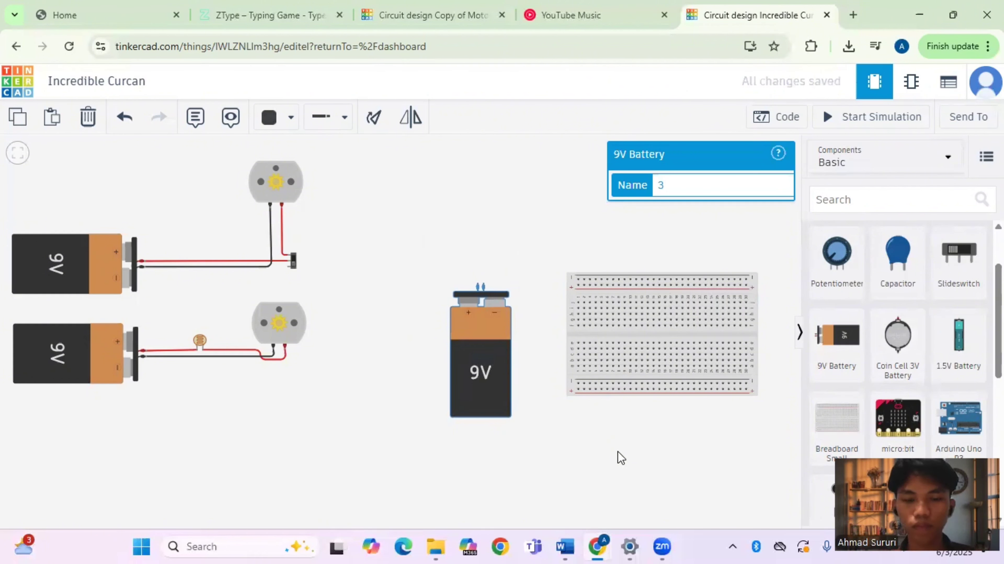
Step: Place an Arduino Uno R3 directly below the small breadboard, aligned with the breadboard's left edge
{"action": "left_click_drag", "start_coordinate": [617, 451], "coordinate": [422, 422]}
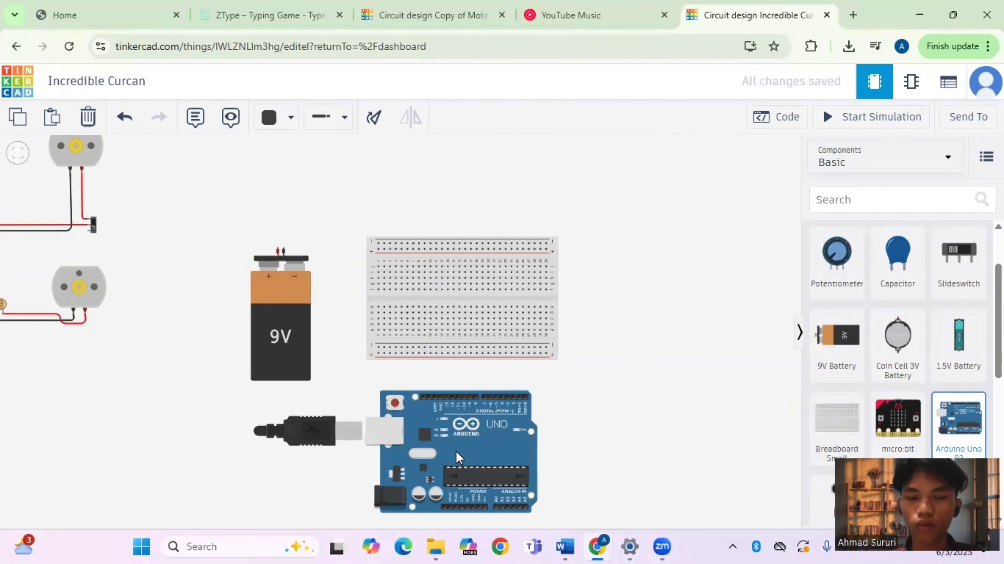
{"action": "left_click", "coordinate": [450, 453]}
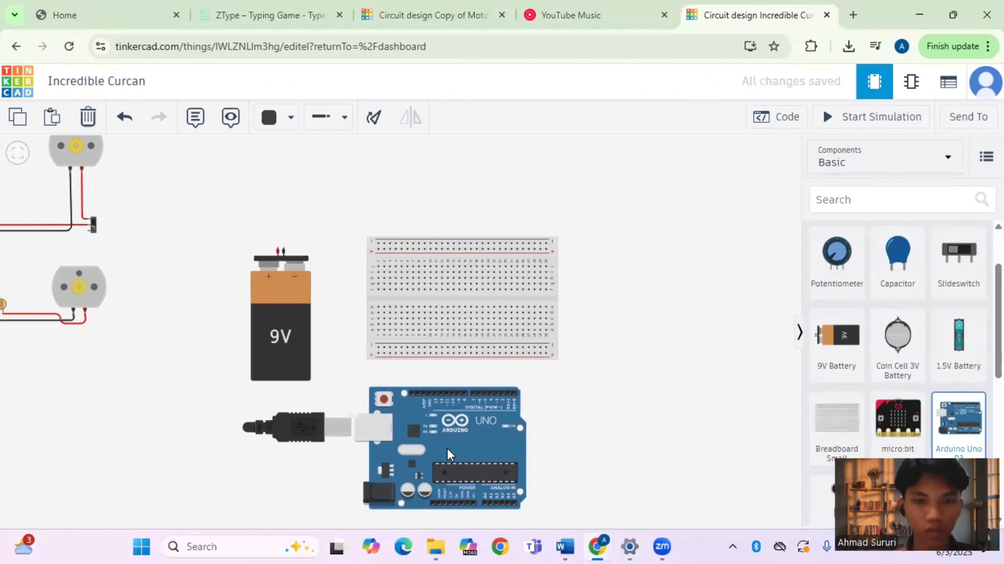
{"action": "left_click_drag", "start_coordinate": [444, 446], "coordinate": [446, 443]}
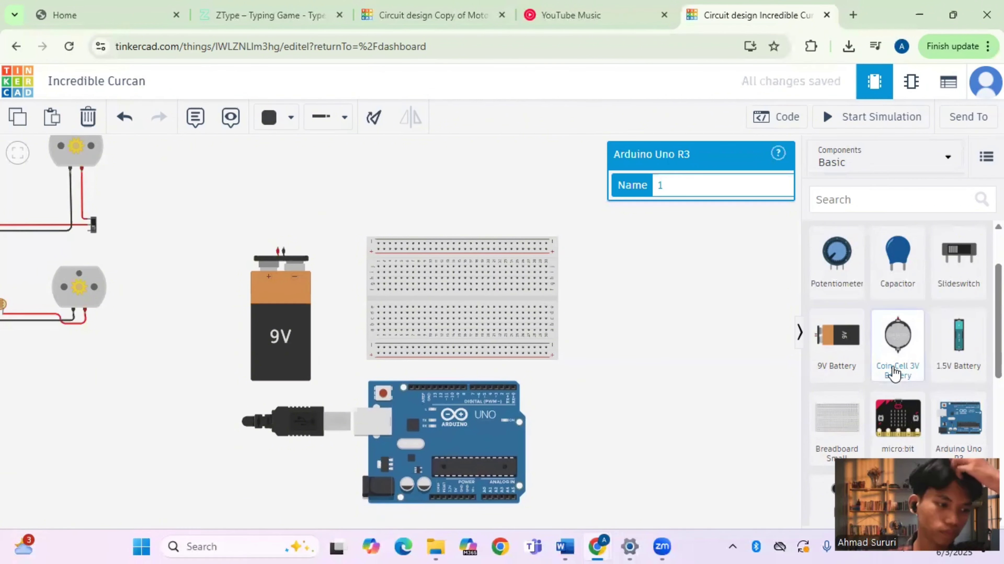
Step: Search the component library for "dc motor" and place a DC Motor above the left end of the breadboard
{"action": "left_click", "coordinate": [907, 205]}
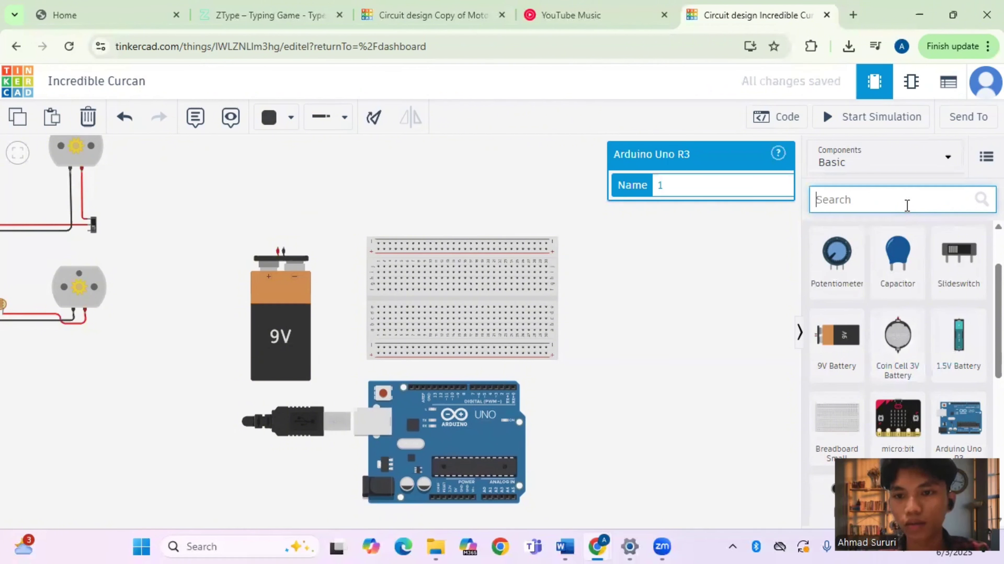
{"action": "type", "text": "dc"}
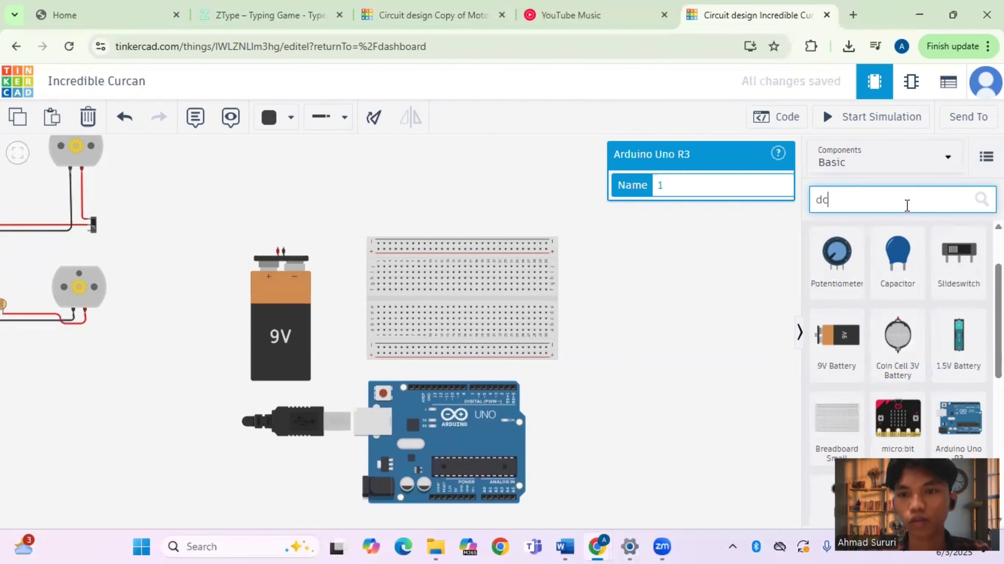
{"action": "left_click", "coordinate": [910, 231]}
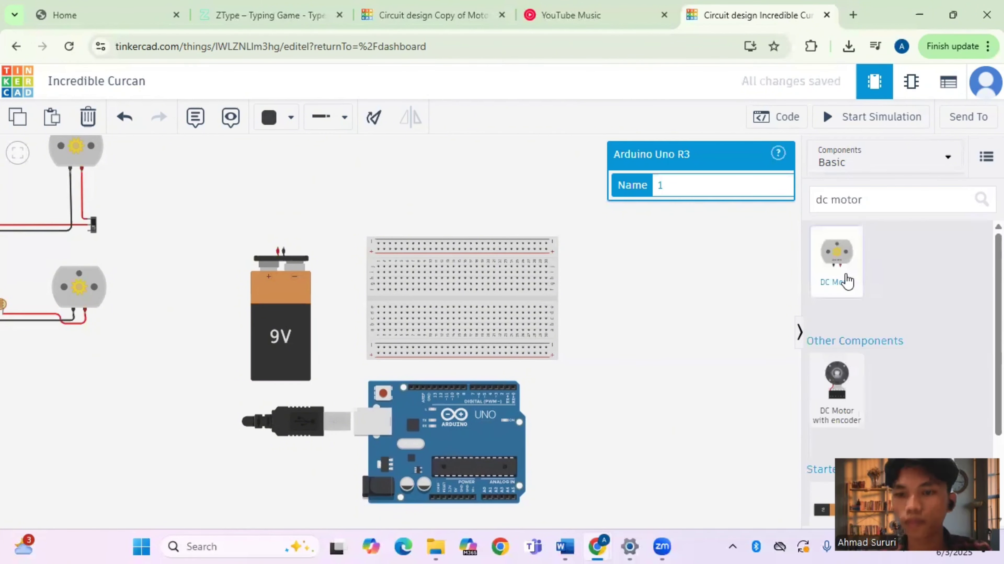
{"action": "left_click", "coordinate": [846, 281]}
{"action": "left_click", "coordinate": [398, 217]}
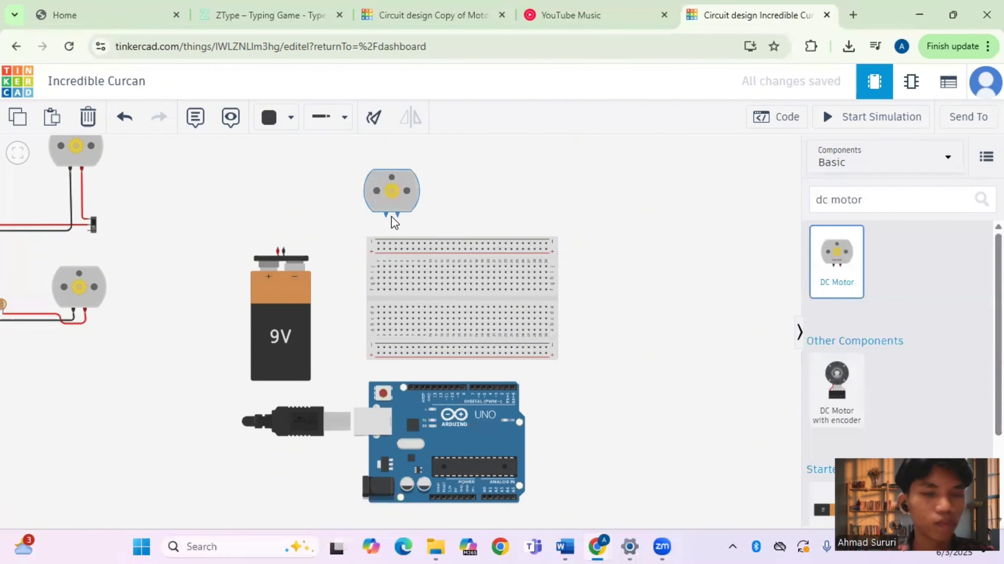
{"action": "left_click", "coordinate": [392, 217]}
{"action": "left_click", "coordinate": [539, 207]}
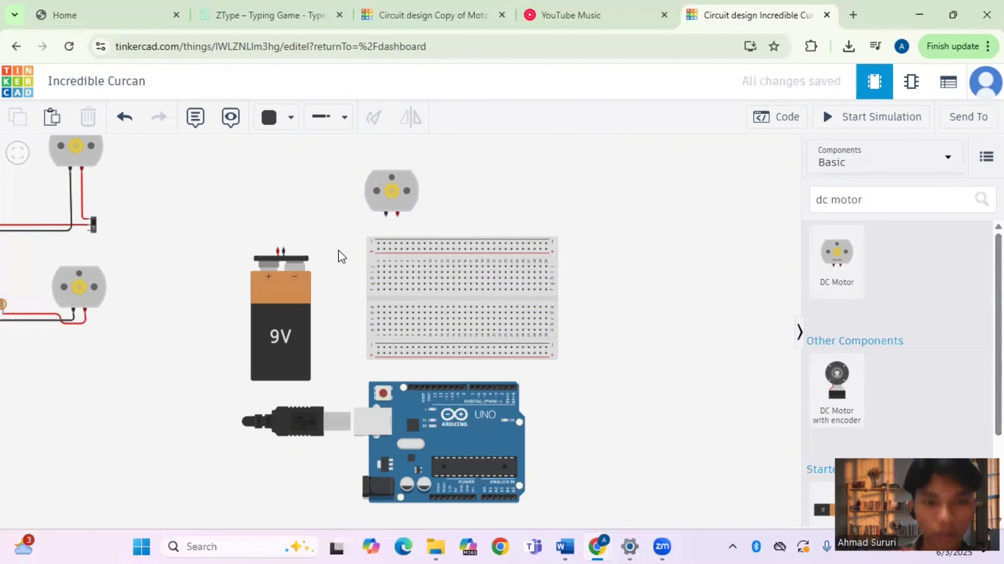
Step: Wire the third battery's positive terminal to the first hole of the breadboard's upper positive rail and colour the wire red
{"action": "left_click", "coordinate": [277, 248]}
{"action": "left_click", "coordinate": [278, 234]}
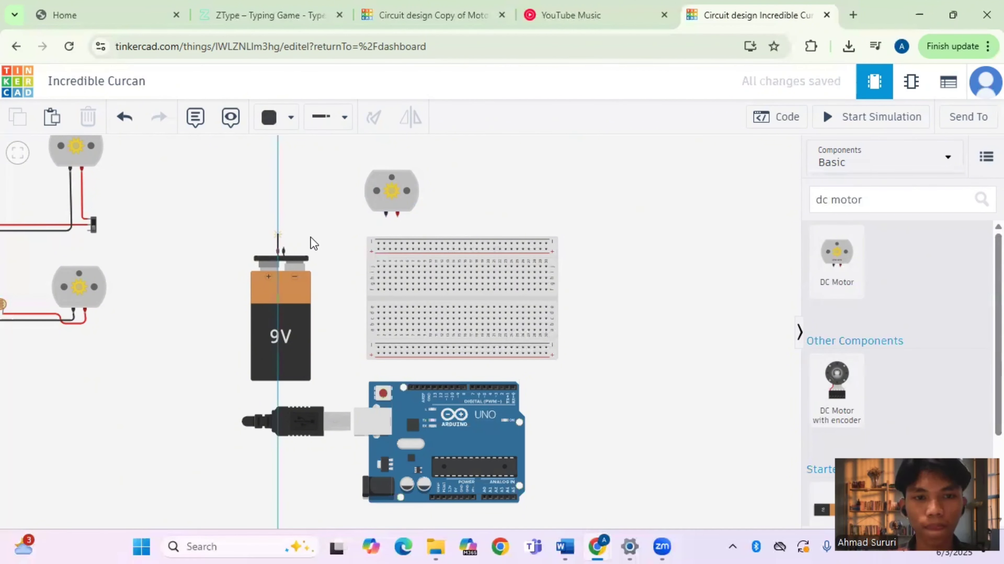
{"action": "left_click", "coordinate": [347, 262]}
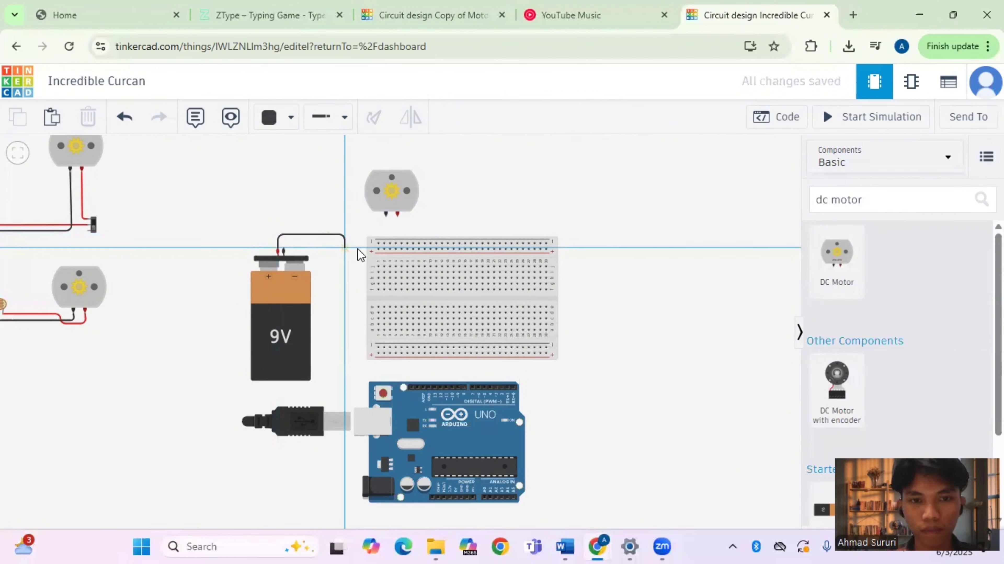
{"action": "left_click", "coordinate": [376, 247]}
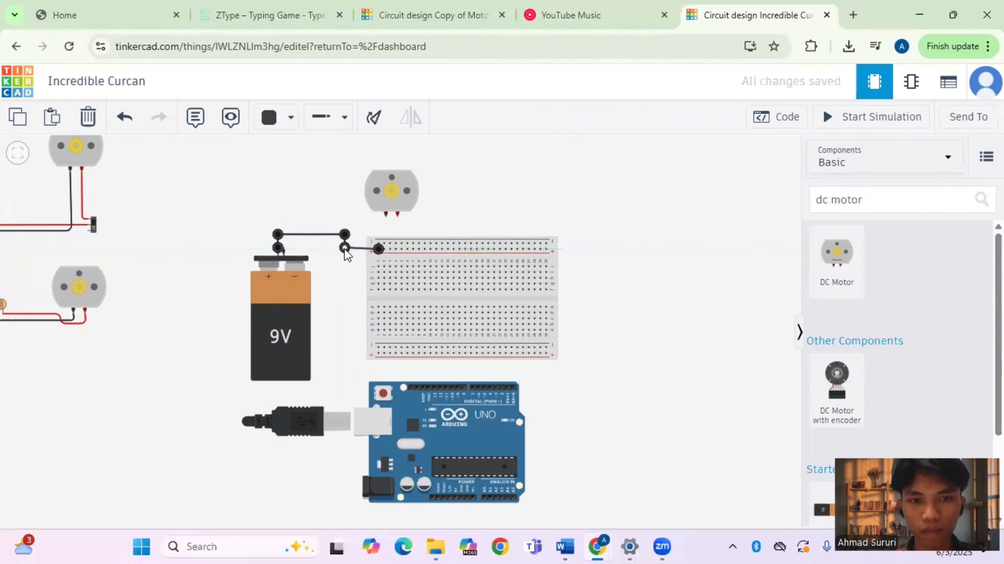
{"action": "left_click", "coordinate": [282, 119]}
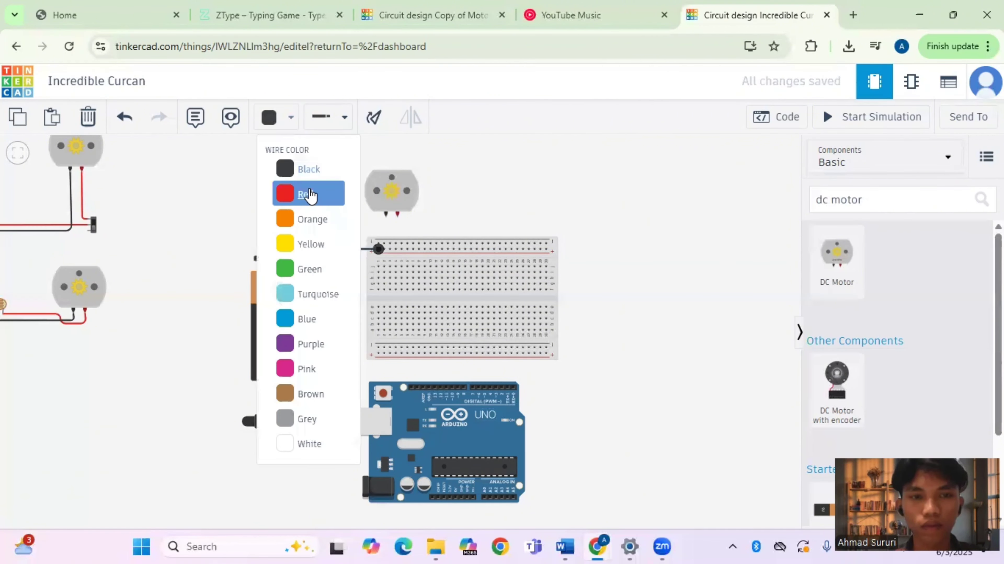
{"action": "left_click", "coordinate": [314, 197]}
{"action": "key", "text": "Escape"}
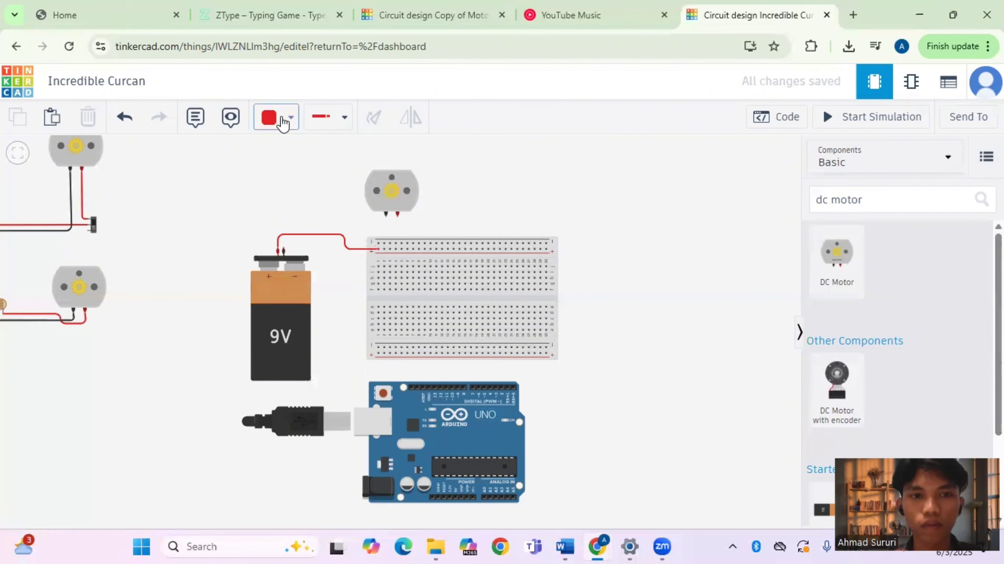
Step: Connect the third battery's negative terminal to the first hole of the breadboard's upper negative rail with a black wire
{"action": "left_click", "coordinate": [279, 118]}
{"action": "left_click", "coordinate": [299, 173]}
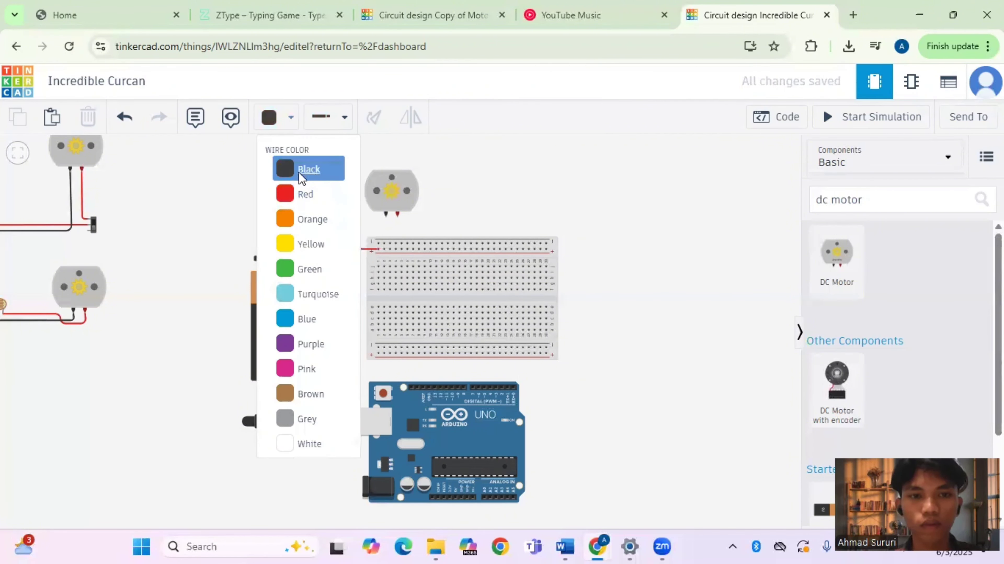
{"action": "left_click", "coordinate": [282, 246]}
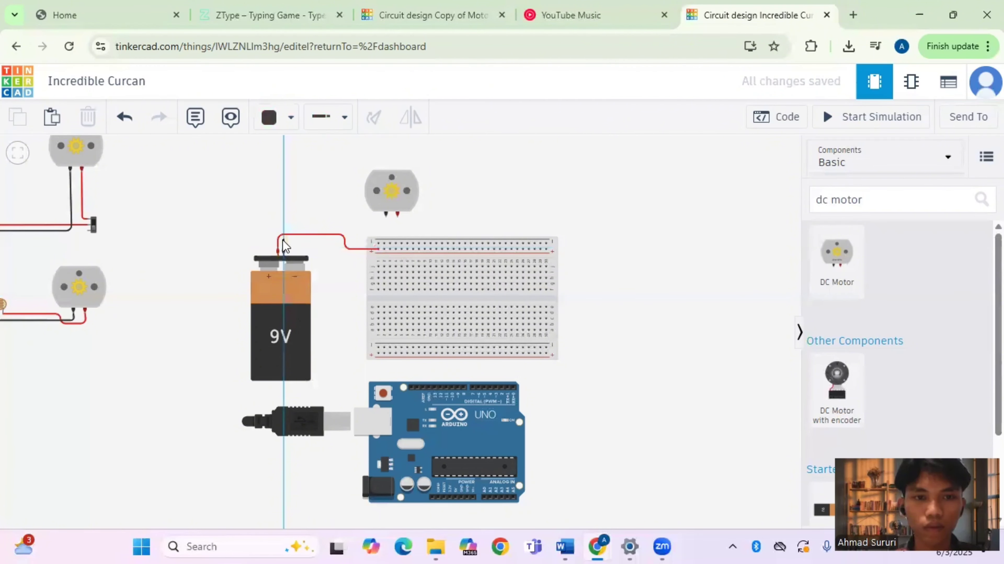
{"action": "left_click", "coordinate": [283, 240]}
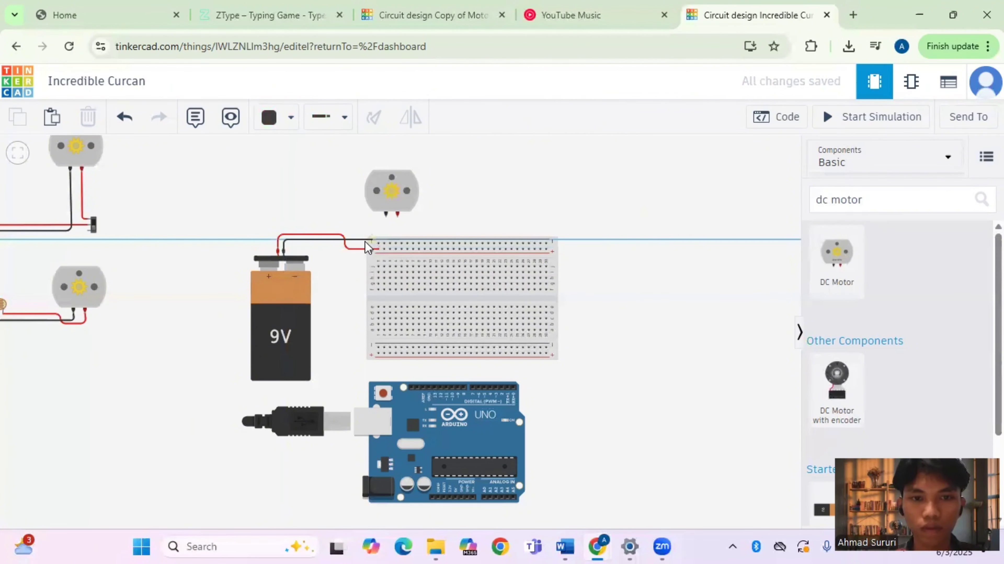
{"action": "left_click", "coordinate": [363, 243]}
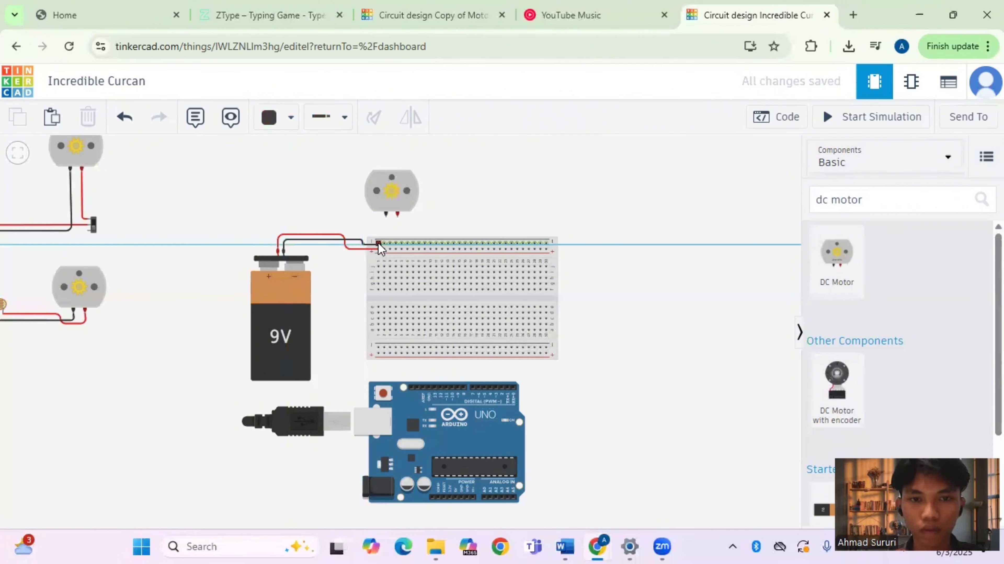
{"action": "left_click", "coordinate": [378, 243]}
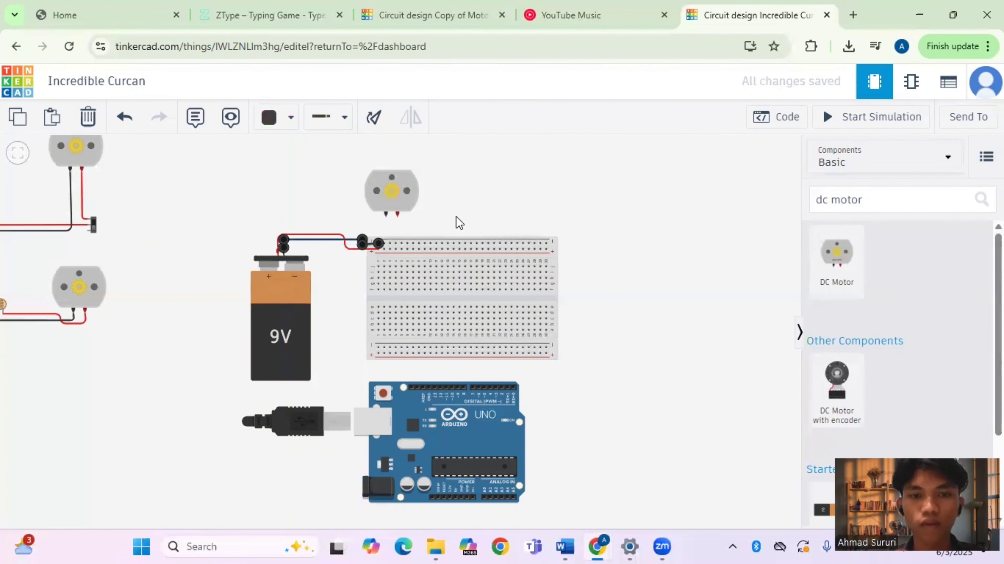
{"action": "left_click", "coordinate": [456, 217]}
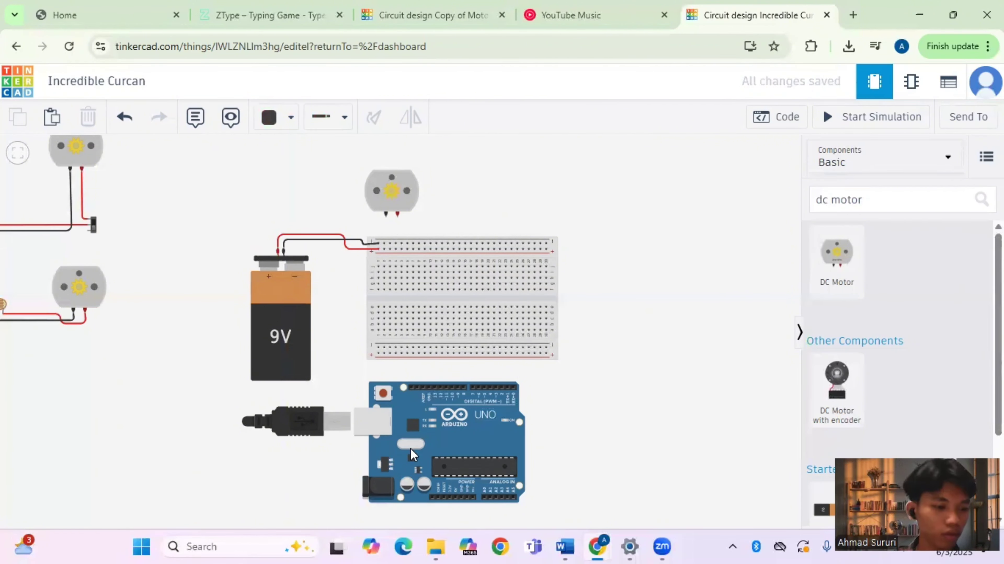
Step: Show all components in the library and place a potentiometer at the breadboard's lower right corner
{"action": "scroll", "coordinate": [410, 449], "scroll_direction": "up", "scroll_amount": 4}
{"action": "left_click", "coordinate": [869, 160]}
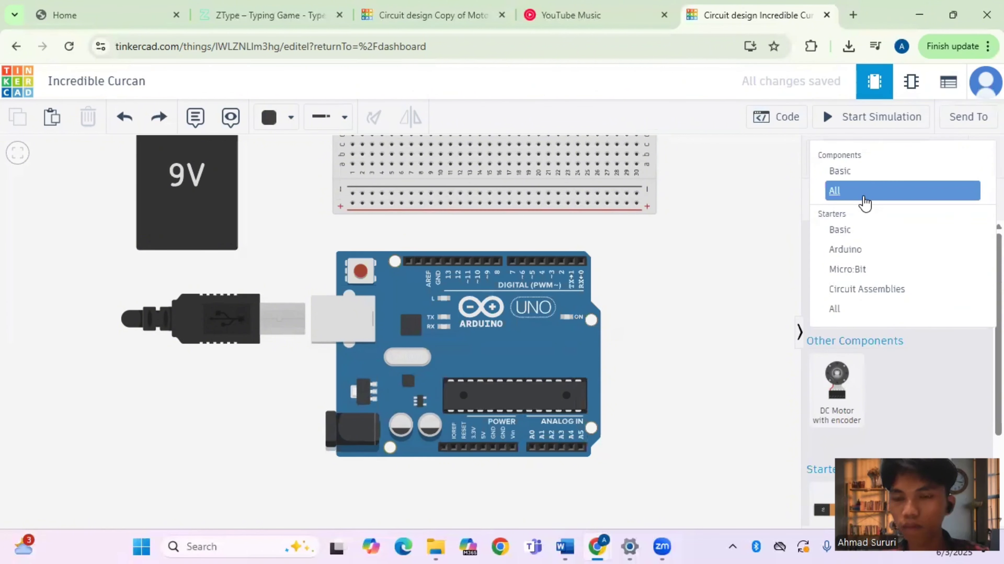
{"action": "left_click", "coordinate": [864, 199]}
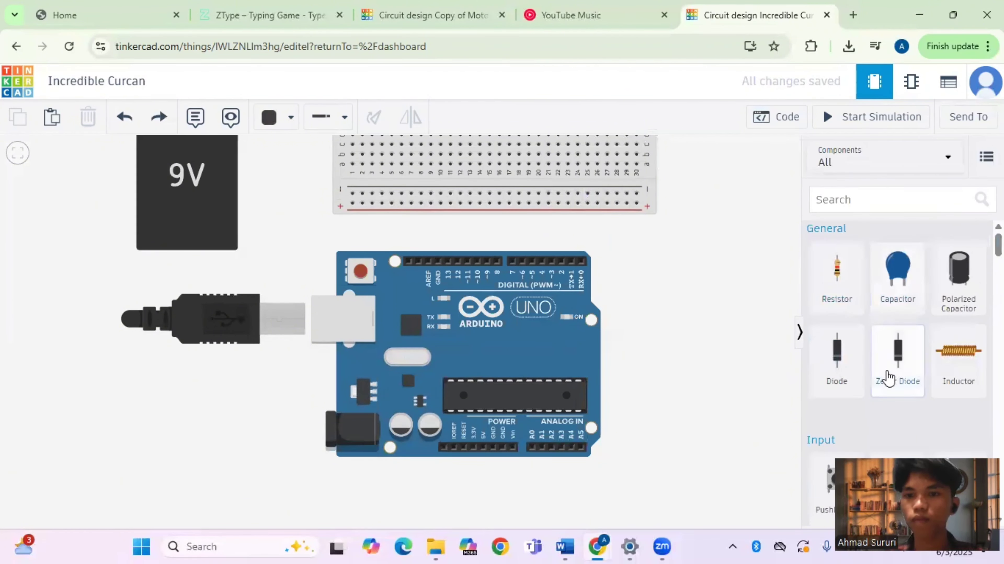
{"action": "scroll", "coordinate": [871, 415], "scroll_direction": "down", "scroll_amount": 2}
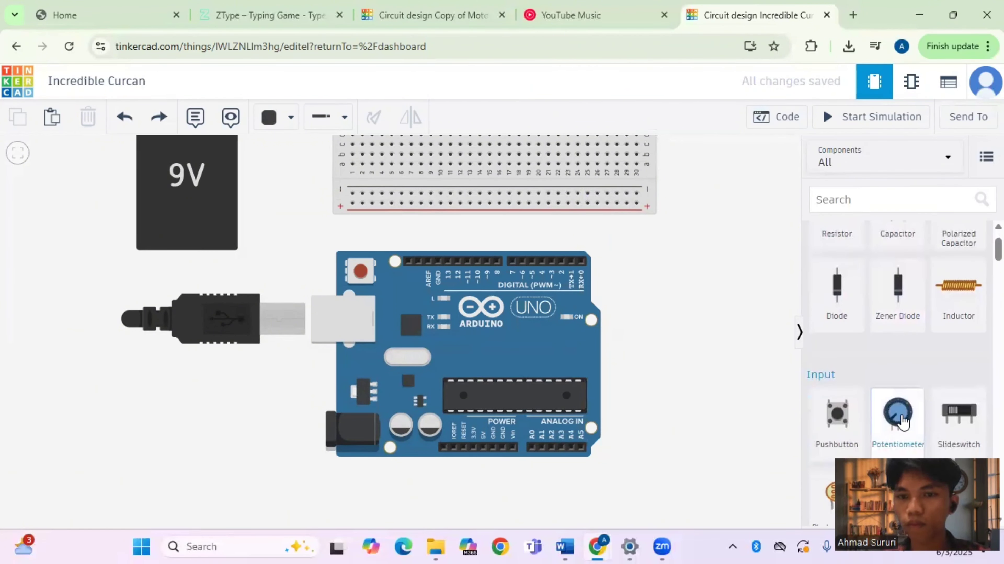
{"action": "left_click_drag", "start_coordinate": [896, 414], "coordinate": [619, 243]}
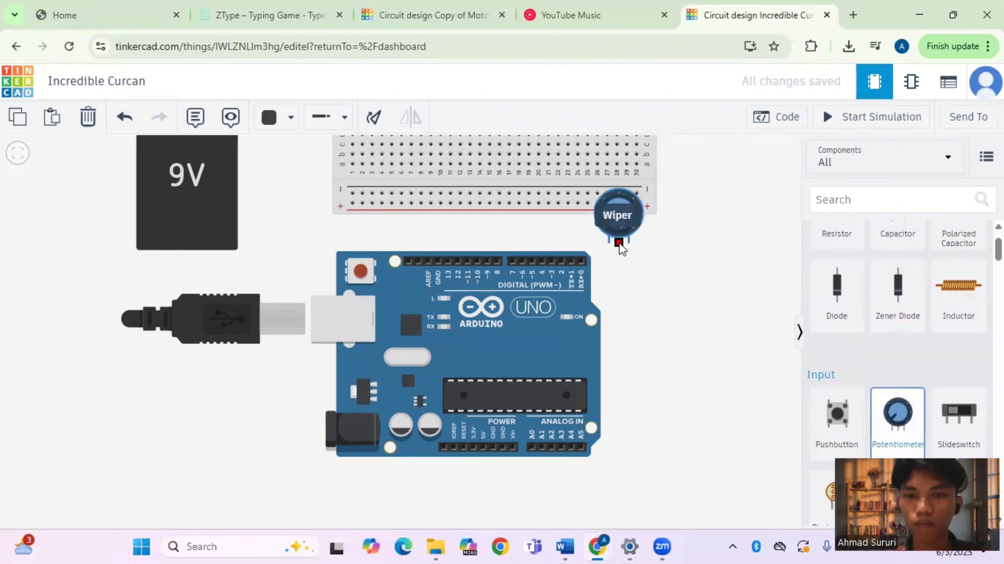
{"action": "left_click", "coordinate": [657, 267]}
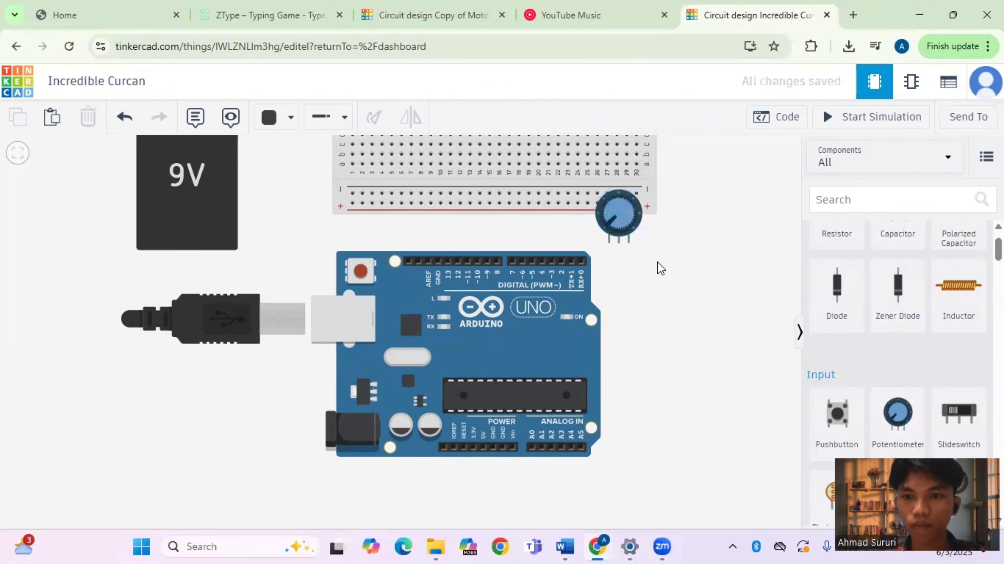
{"action": "left_click", "coordinate": [627, 220]}
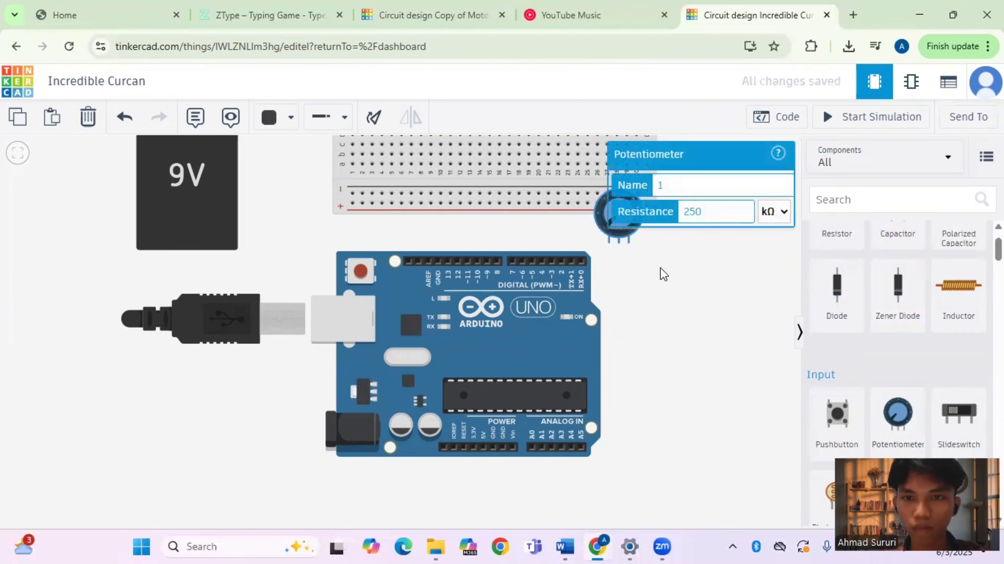
{"action": "left_click", "coordinate": [666, 261]}
Step: Move the potentiometer to the middle of the breadboard with its legs in row e, columns 16 to 18
{"action": "scroll", "coordinate": [691, 215], "scroll_direction": "down", "scroll_amount": 2}
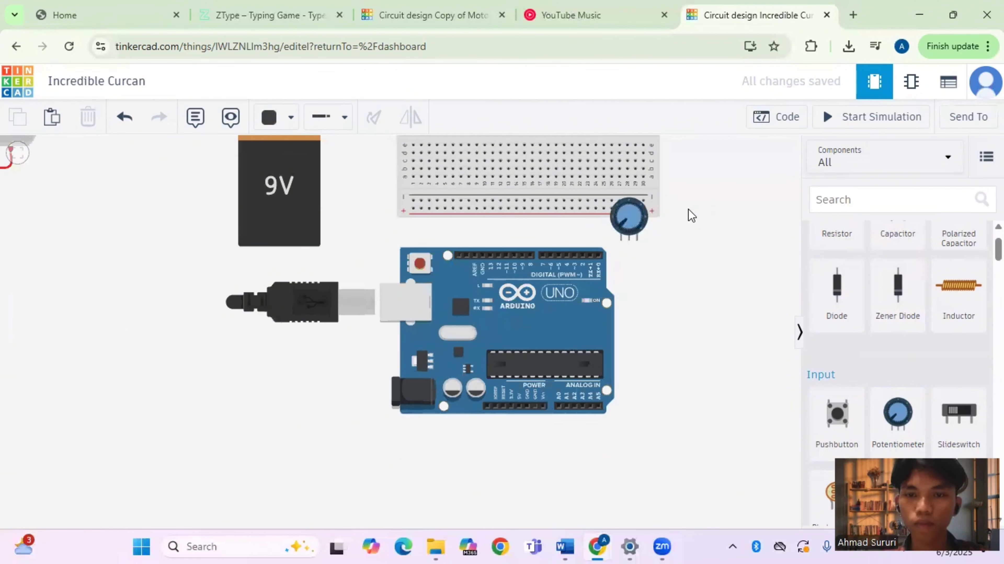
{"action": "left_click_drag", "start_coordinate": [691, 215], "coordinate": [693, 339]}
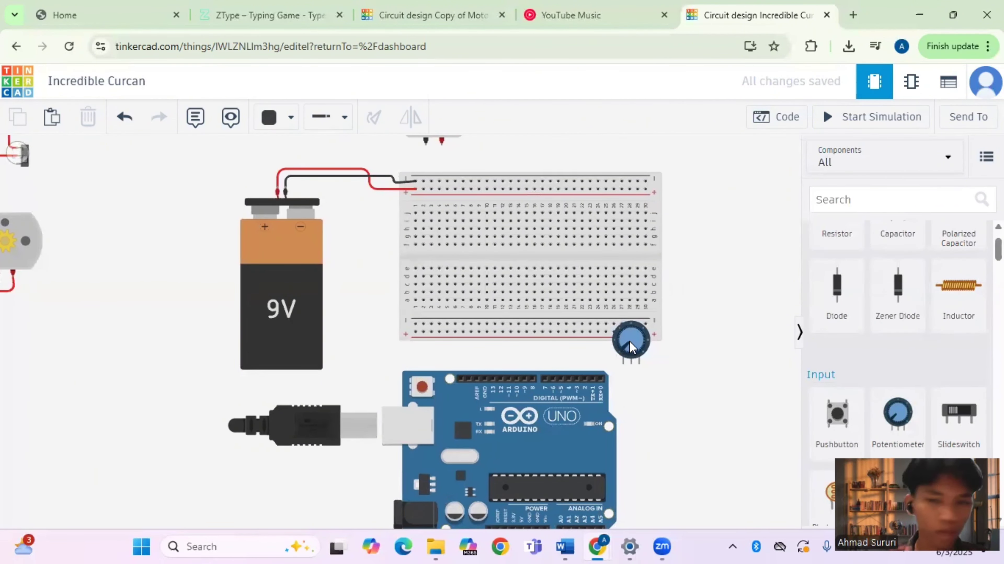
{"action": "left_click_drag", "start_coordinate": [629, 342], "coordinate": [538, 250]}
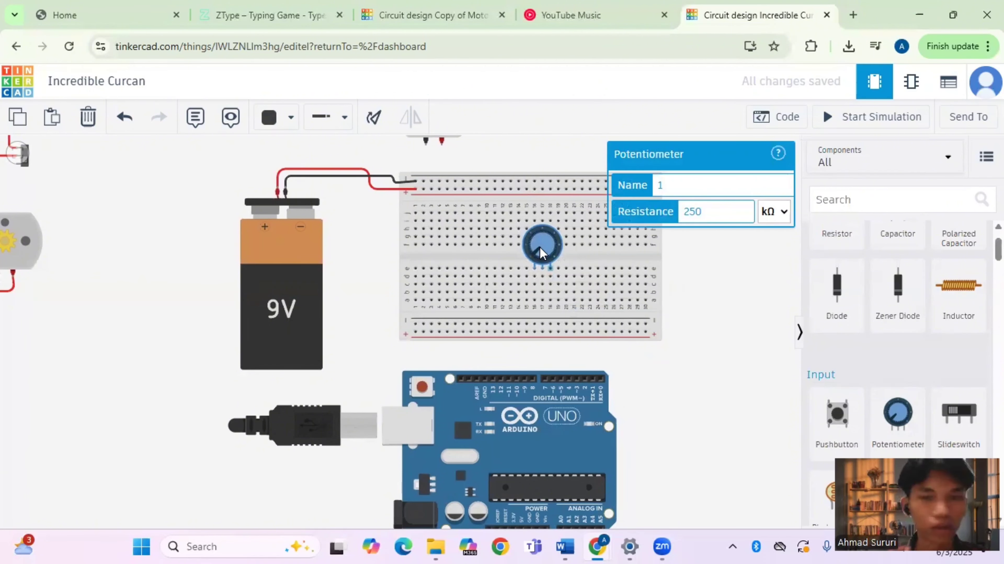
{"action": "left_click", "coordinate": [750, 337]}
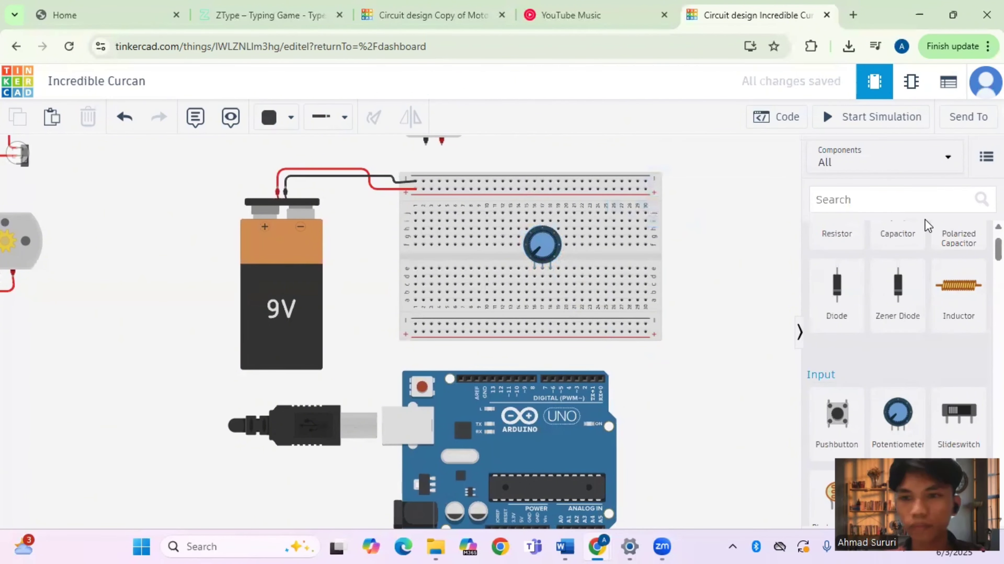
Step: Search the component library for "transistor" and place a Small Signal nMOS transistor on the breadboard, left of the potentiometer
{"action": "left_click", "coordinate": [891, 200]}
{"action": "type", "text": "transis"}
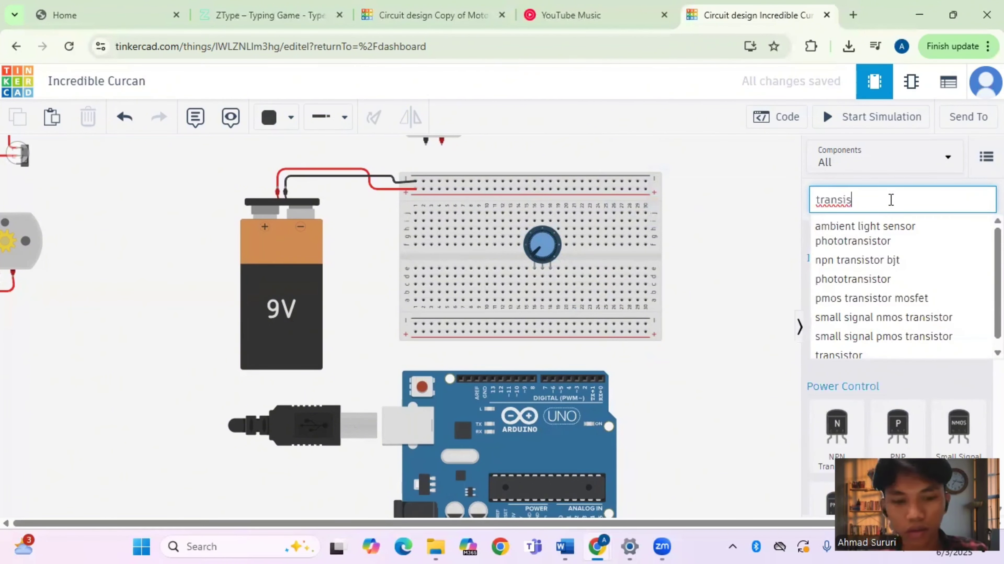
{"action": "type", "text": "tor"}
{"action": "key", "text": "Return"}
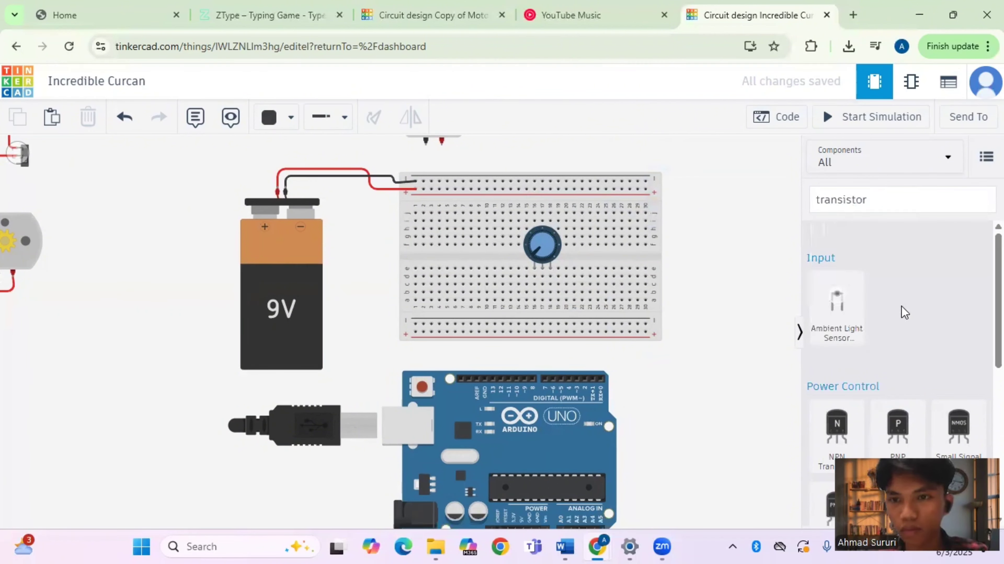
{"action": "scroll", "coordinate": [928, 386], "scroll_direction": "down", "scroll_amount": 3}
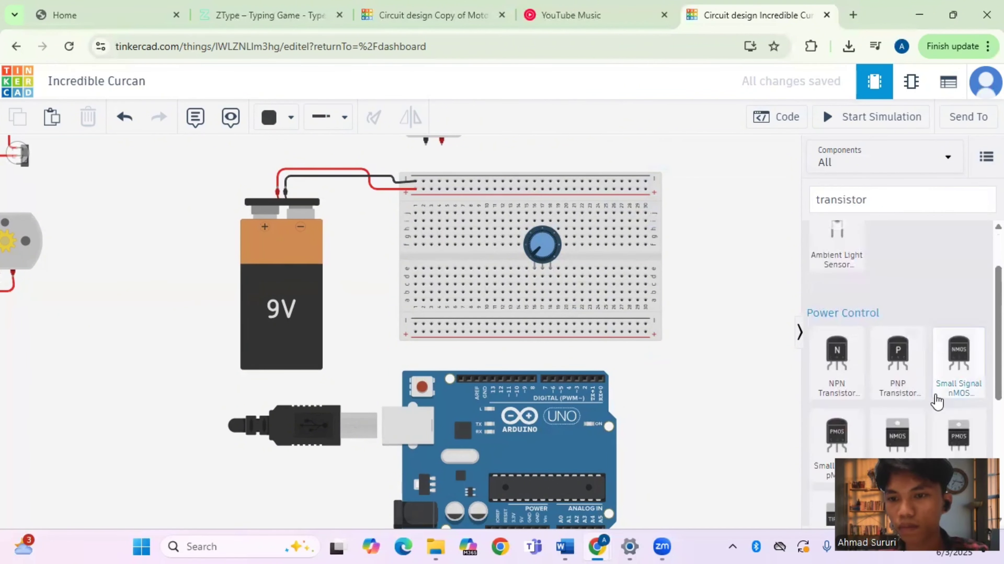
{"action": "scroll", "coordinate": [922, 411], "scroll_direction": "down", "scroll_amount": 1}
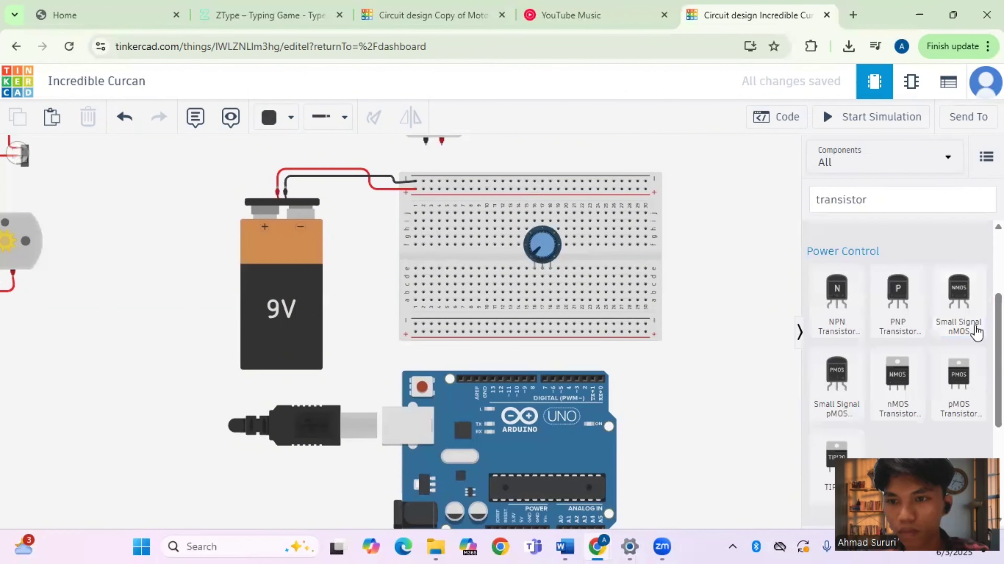
{"action": "left_click_drag", "start_coordinate": [973, 329], "coordinate": [496, 274]}
{"action": "left_click", "coordinate": [732, 278]}
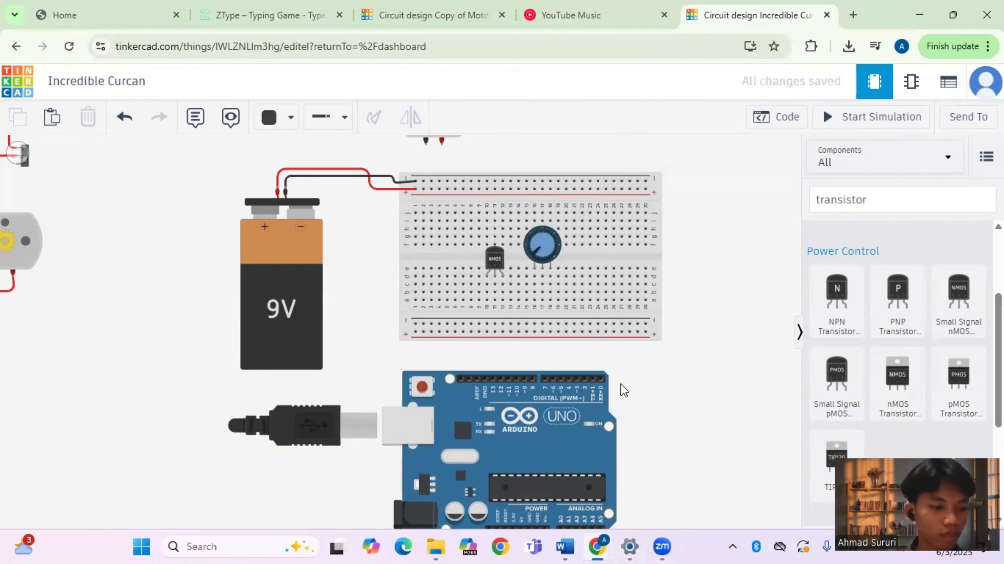
{"action": "scroll", "coordinate": [620, 384], "scroll_direction": "down", "scroll_amount": 3}
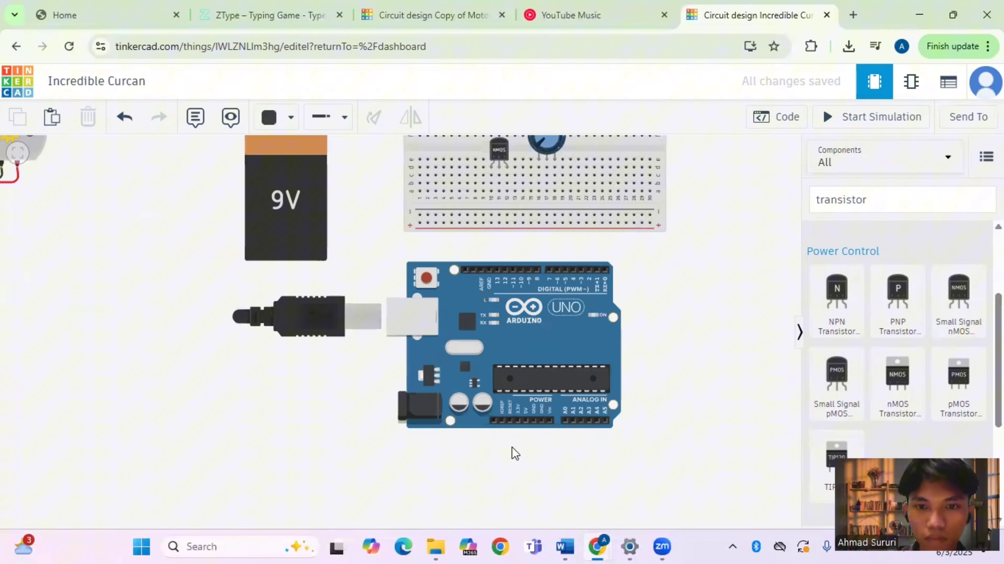
Step: Connect the Arduino's 5V pin to the last hole of the breadboard's lower positive rail with a red wire routed around the board
{"action": "left_click", "coordinate": [525, 421]}
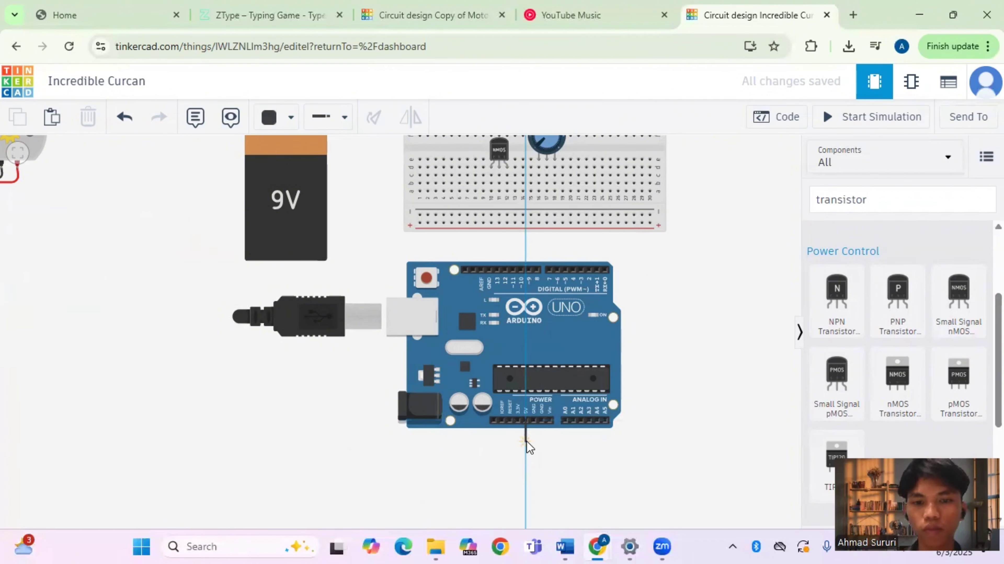
{"action": "left_click", "coordinate": [526, 441]}
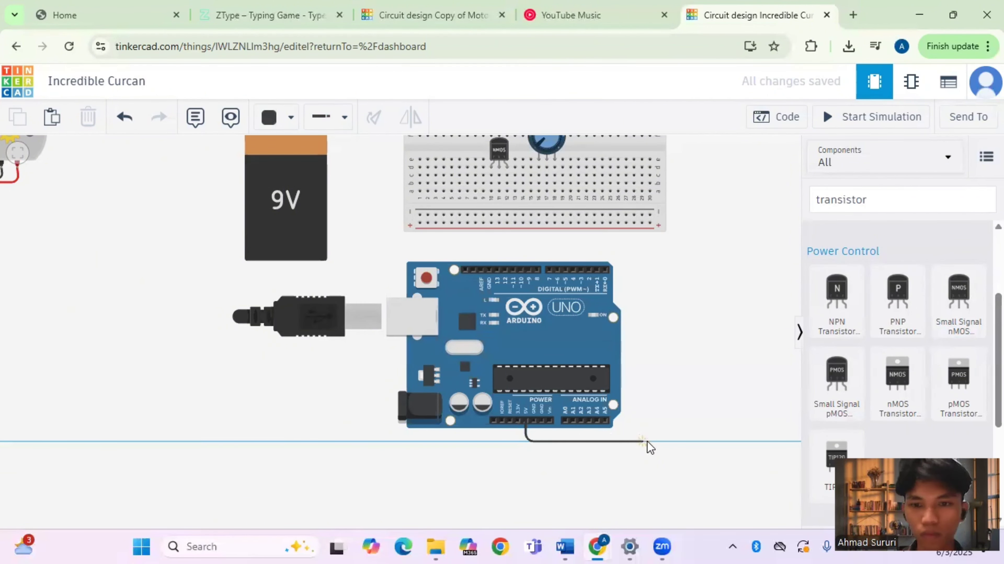
{"action": "left_click", "coordinate": [649, 441]}
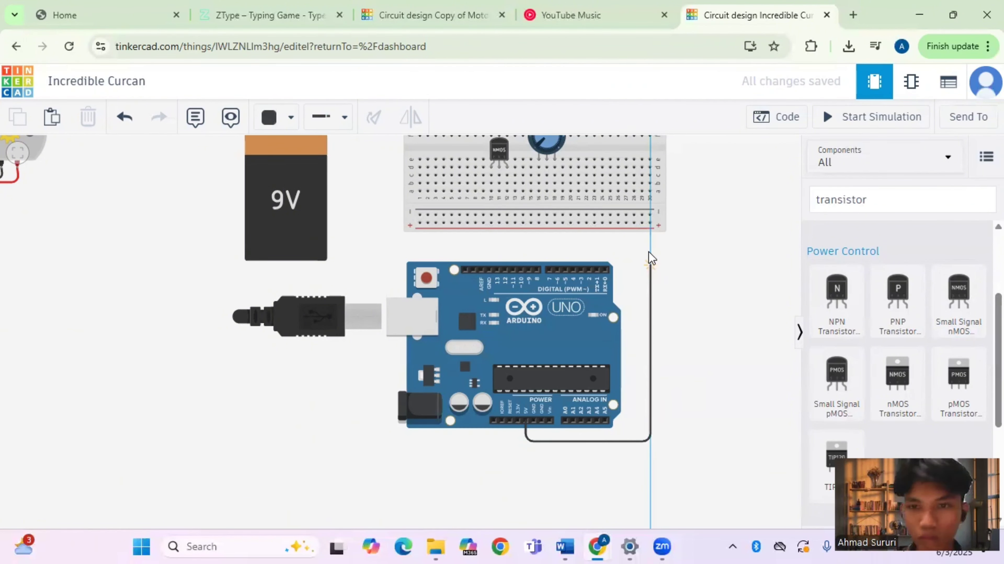
{"action": "left_click", "coordinate": [650, 183]}
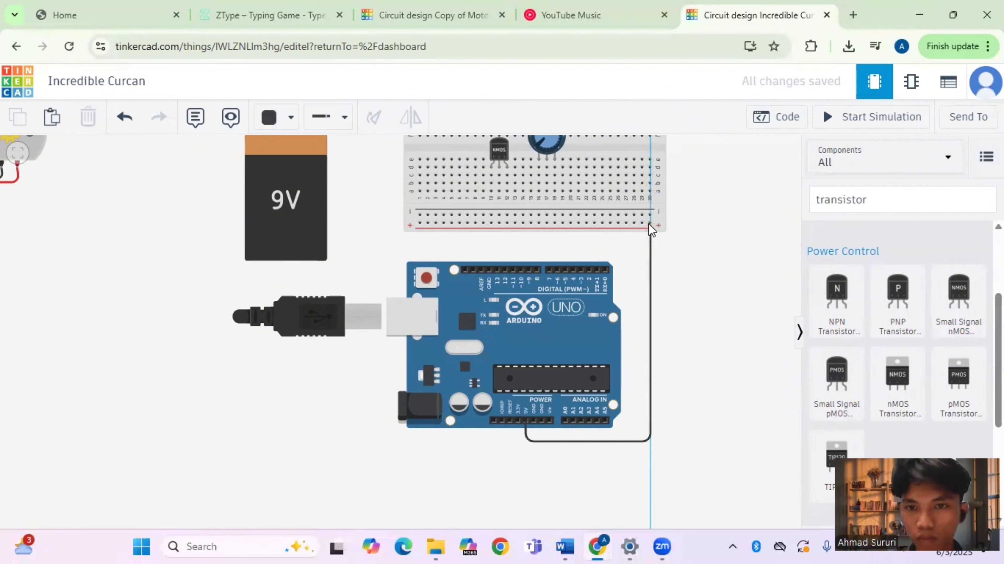
{"action": "left_click", "coordinate": [649, 223]}
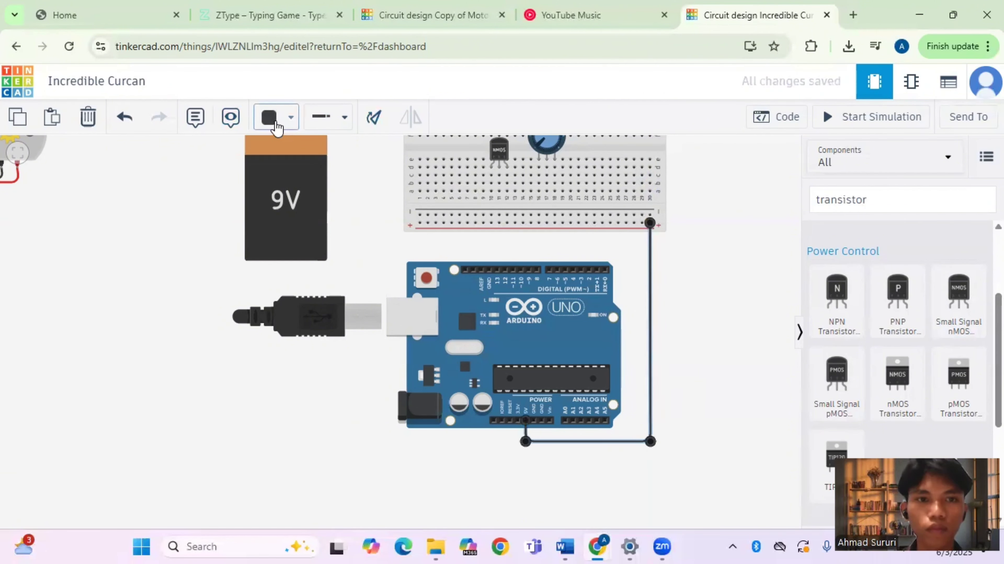
{"action": "left_click", "coordinate": [276, 126]}
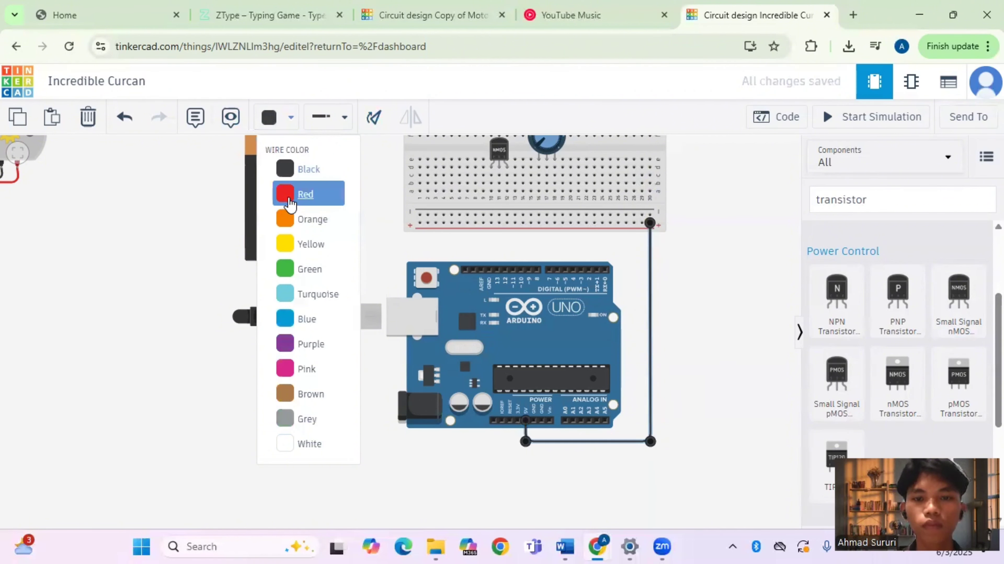
{"action": "left_click", "coordinate": [291, 203]}
{"action": "left_click", "coordinate": [532, 481]}
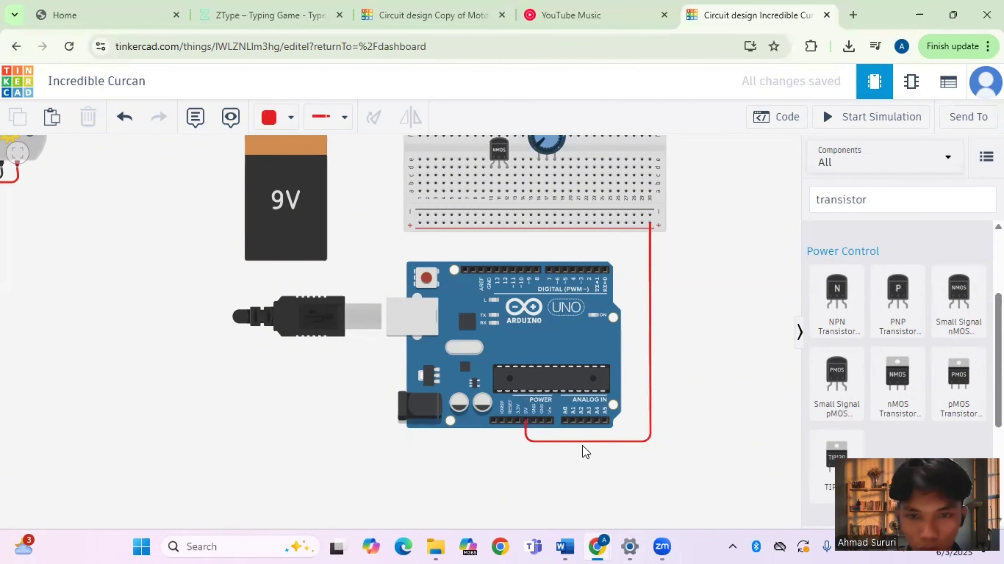
Step: Connect the Arduino's second power-header GND pin to the last hole of the breadboard's lower negative rail with a black wire around the board
{"action": "left_click", "coordinate": [541, 421]}
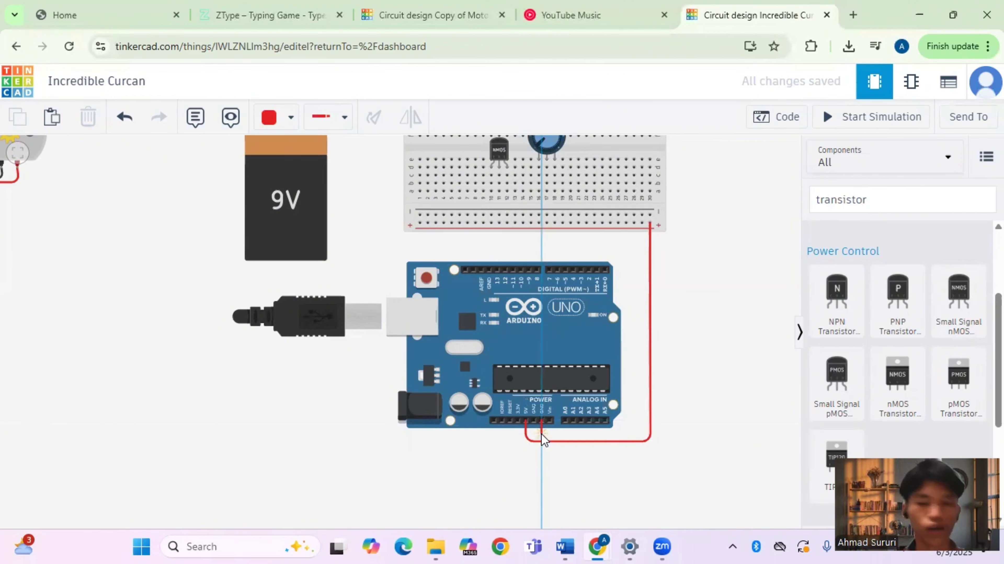
{"action": "left_click", "coordinate": [542, 434]}
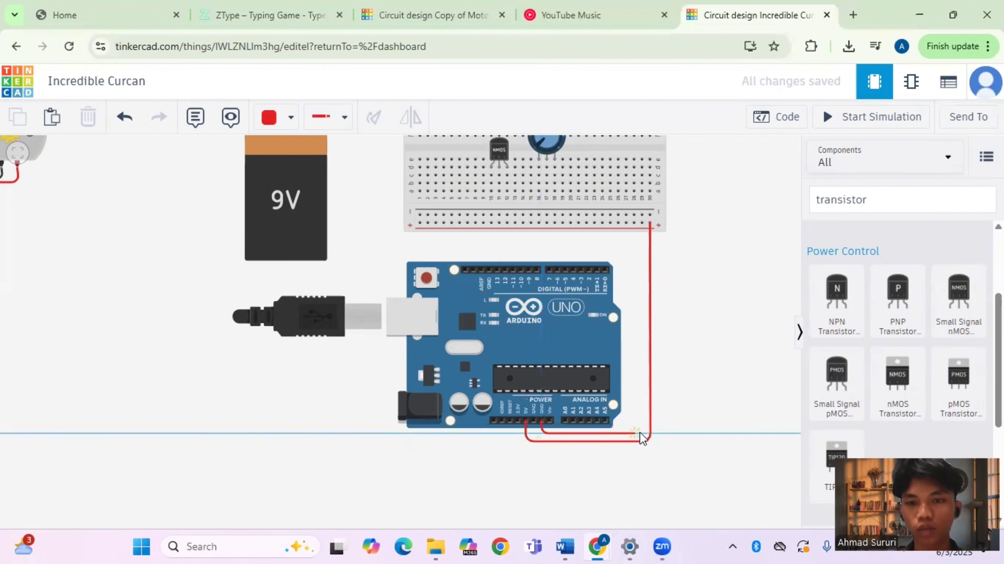
{"action": "left_click", "coordinate": [657, 431]}
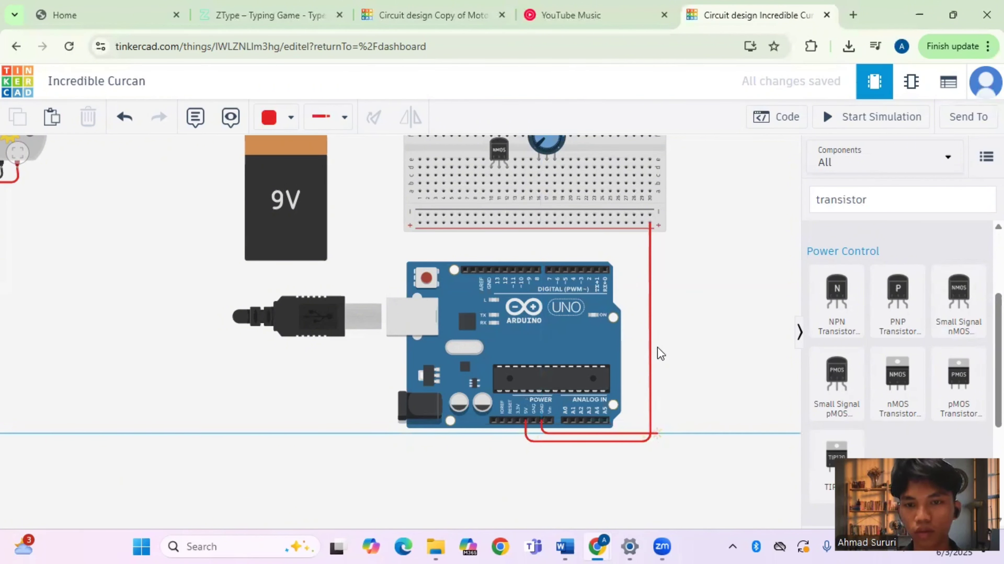
{"action": "left_click", "coordinate": [657, 220]}
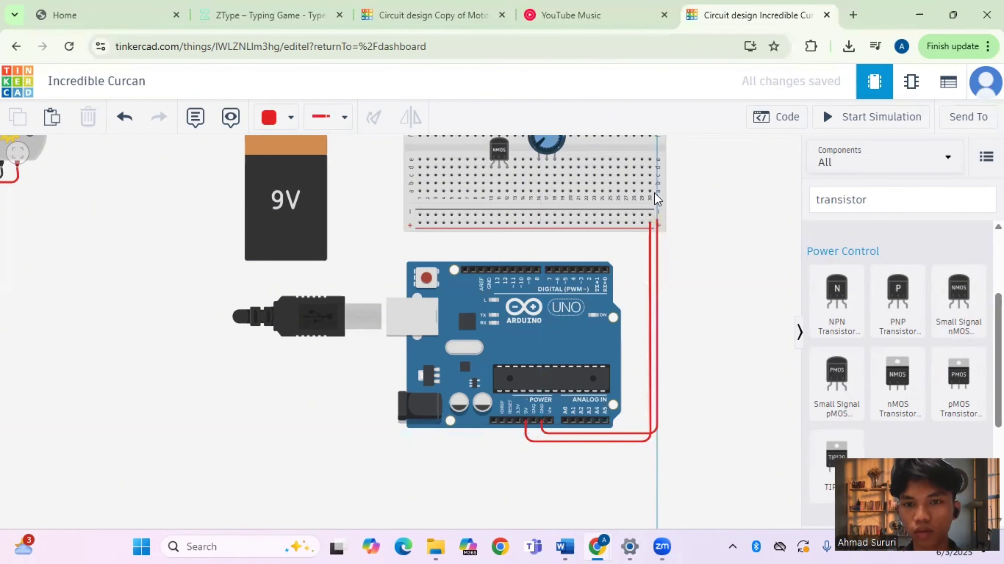
{"action": "left_click", "coordinate": [648, 215]}
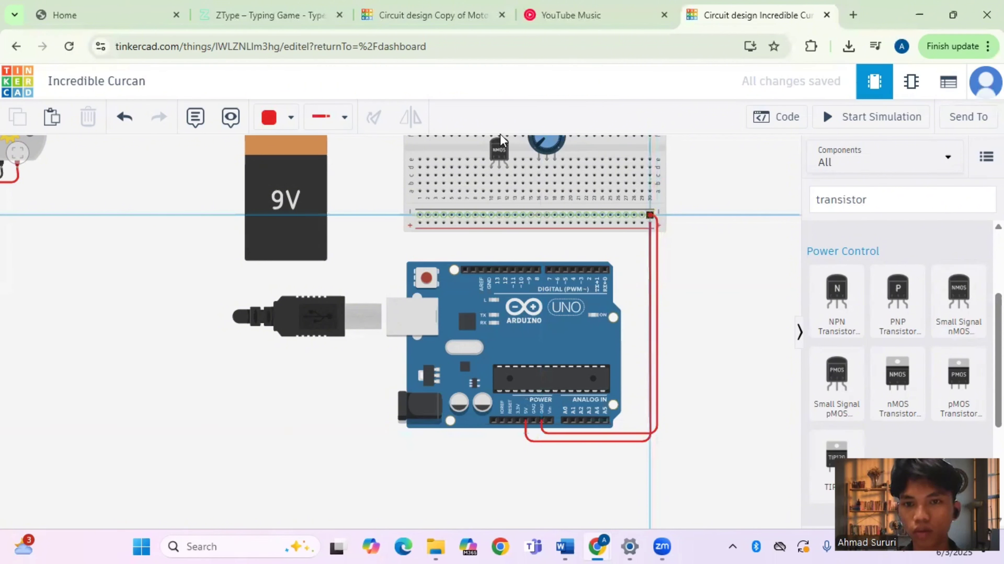
{"action": "left_click", "coordinate": [288, 123]}
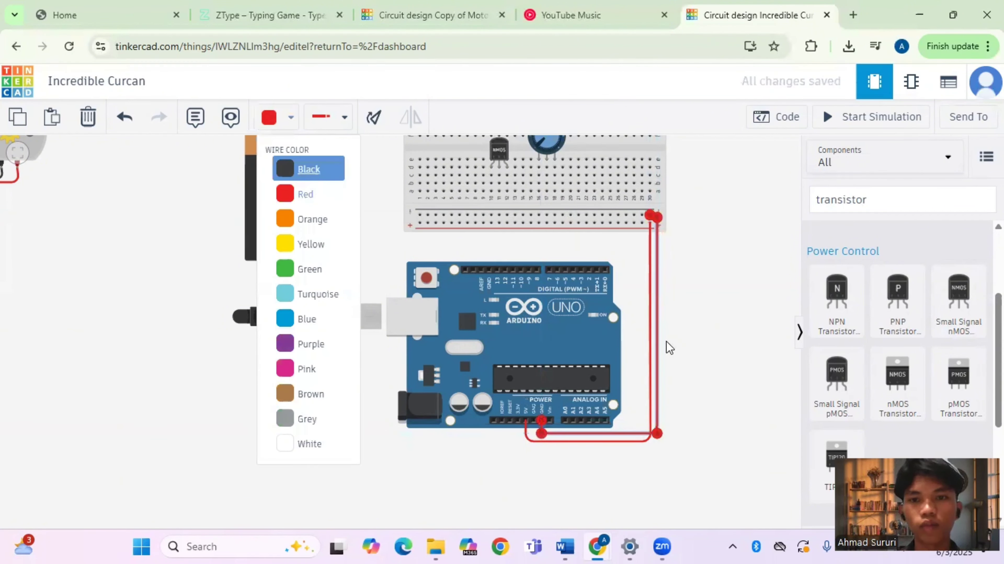
{"action": "key", "text": "Return"}
{"action": "left_click", "coordinate": [696, 427]}
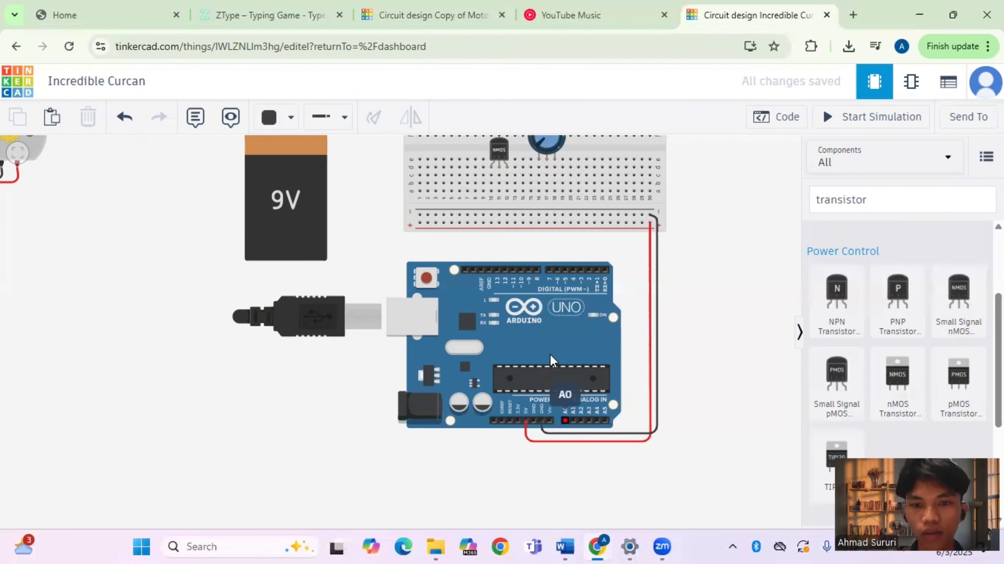
Step: Connect Arduino pin A0 to the potentiometer's middle leg in breadboard column 17 with a green wire routed outside the power wires
{"action": "left_click", "coordinate": [564, 419]}
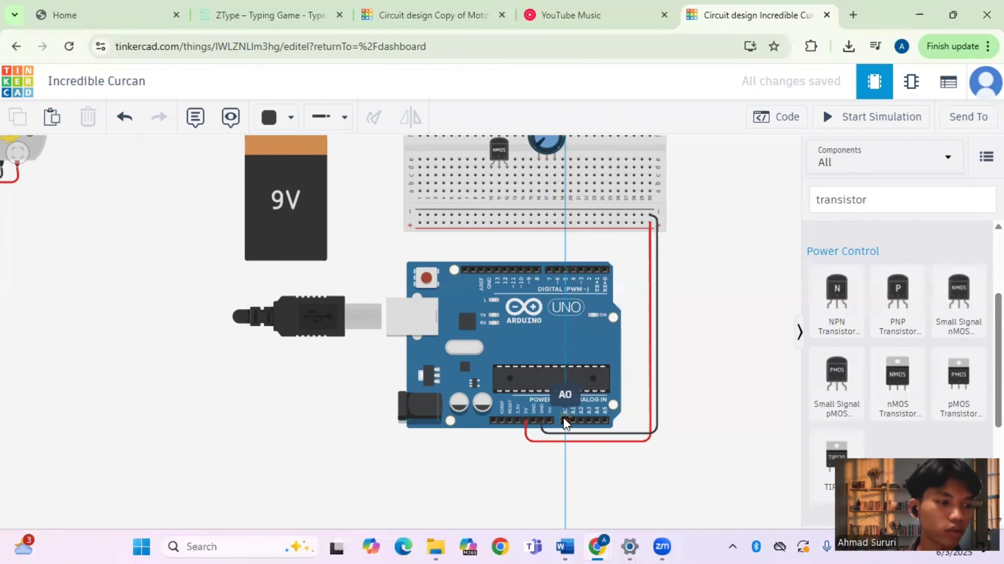
{"action": "left_click", "coordinate": [564, 459]}
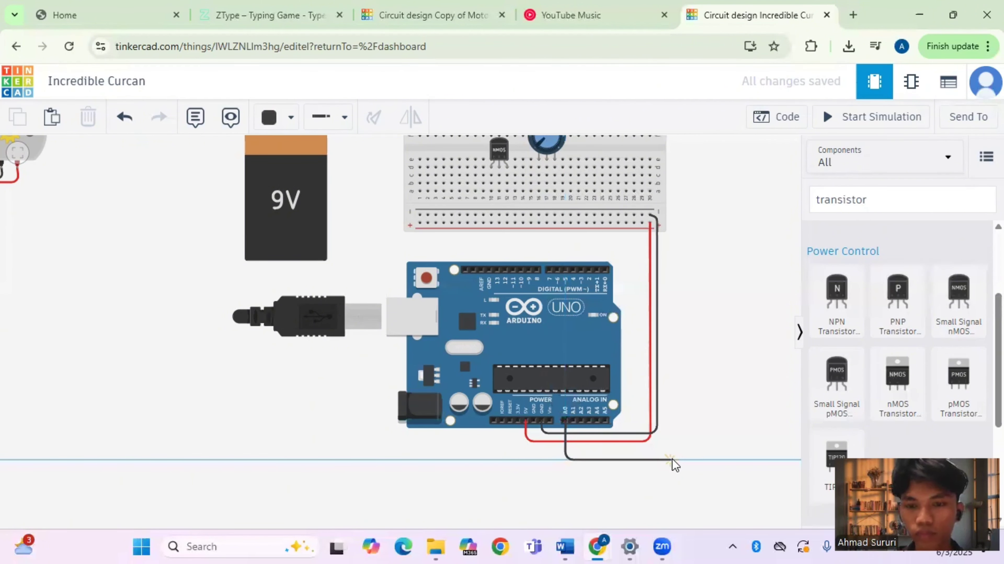
{"action": "left_click", "coordinate": [673, 459]}
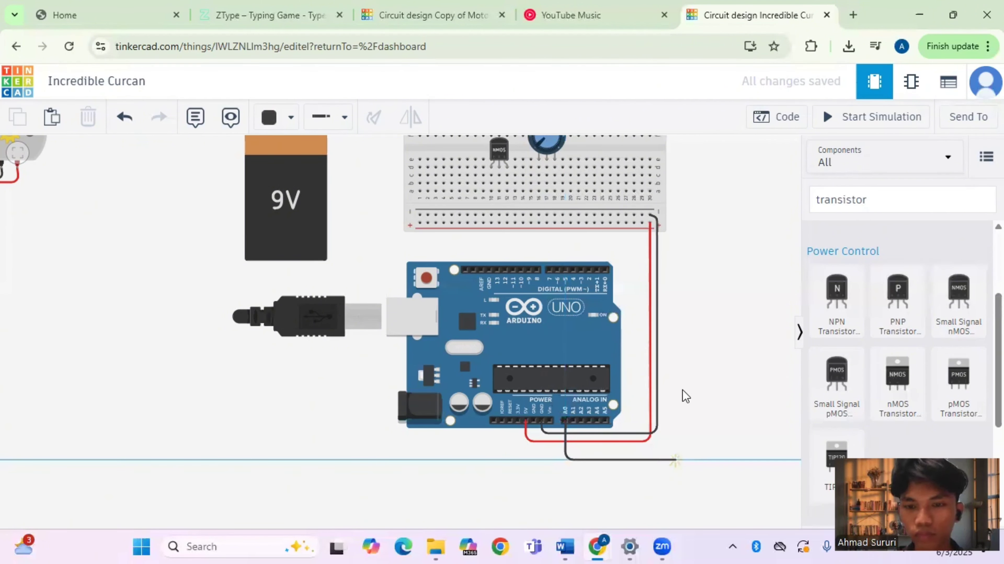
{"action": "left_click", "coordinate": [671, 209]}
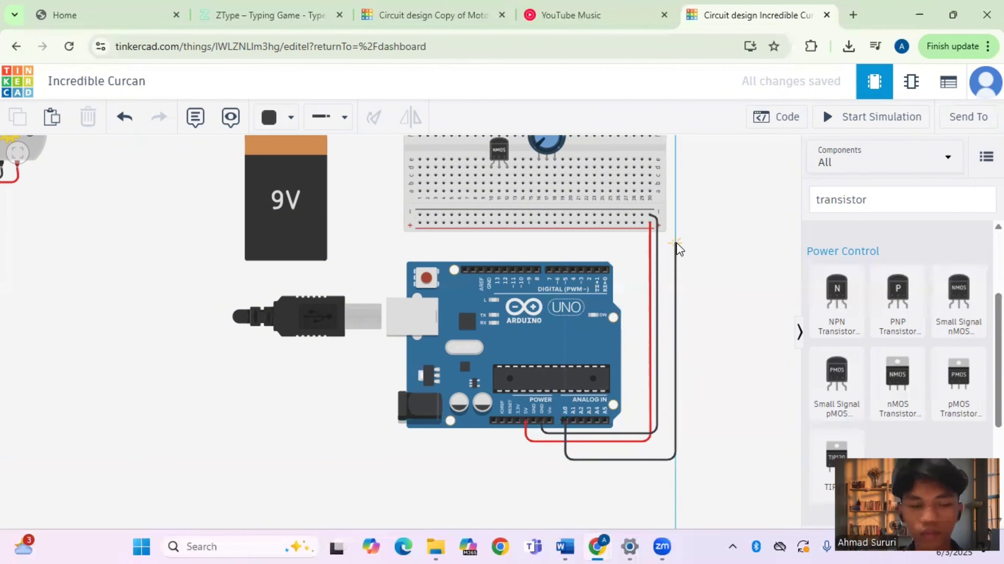
{"action": "left_click", "coordinate": [676, 240]}
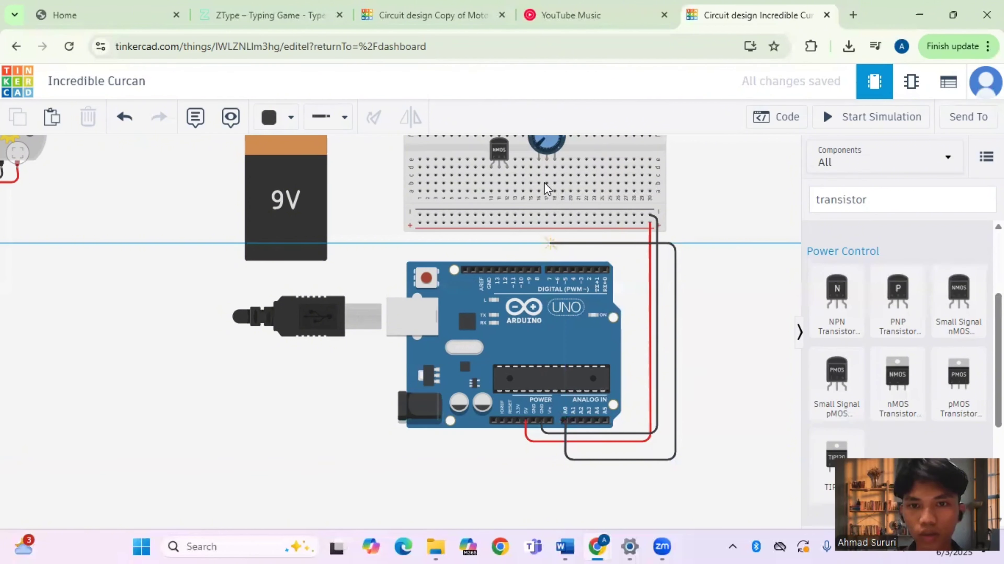
{"action": "left_click", "coordinate": [546, 242]}
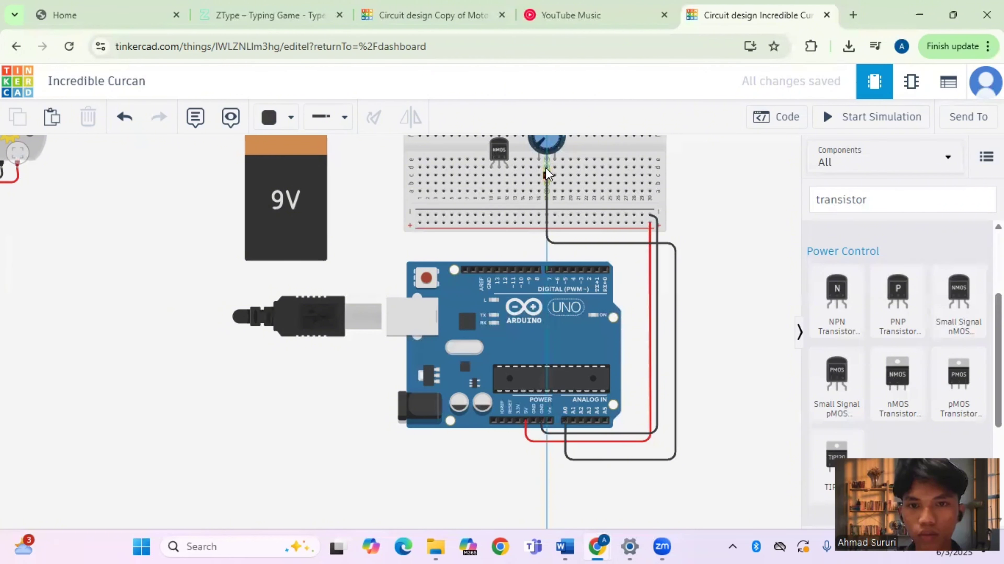
{"action": "left_click", "coordinate": [546, 167]}
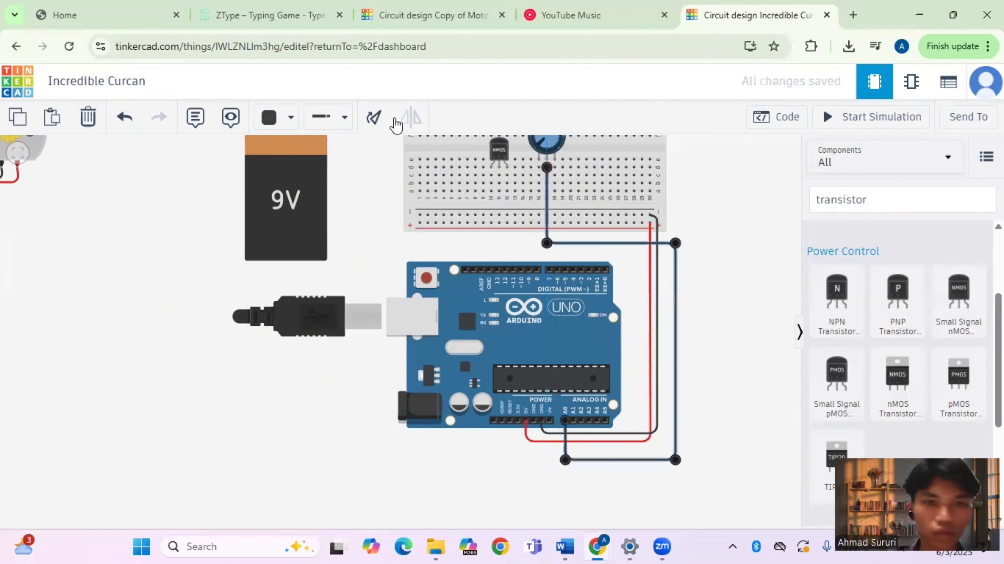
{"action": "left_click", "coordinate": [285, 129]}
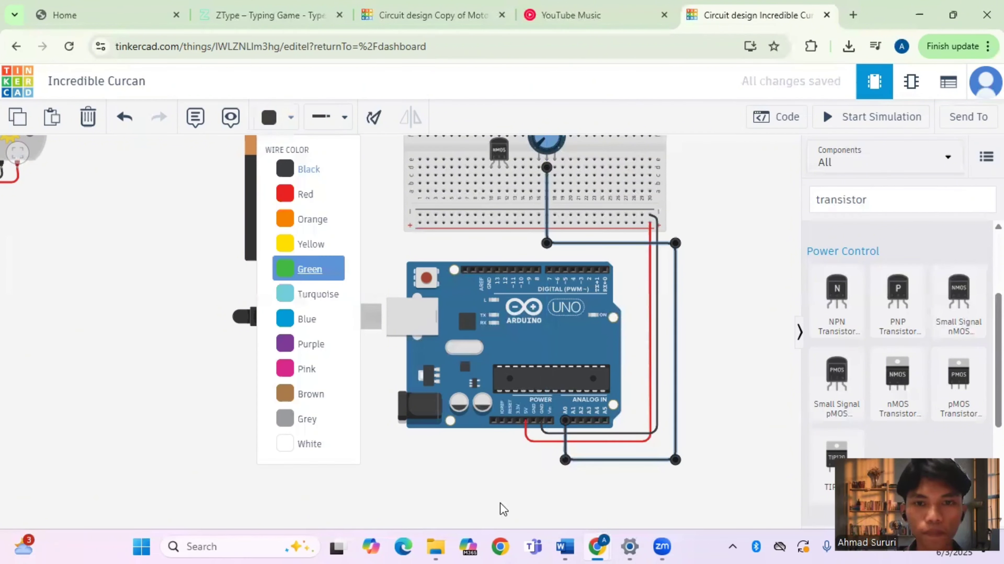
{"action": "key", "text": "Return"}
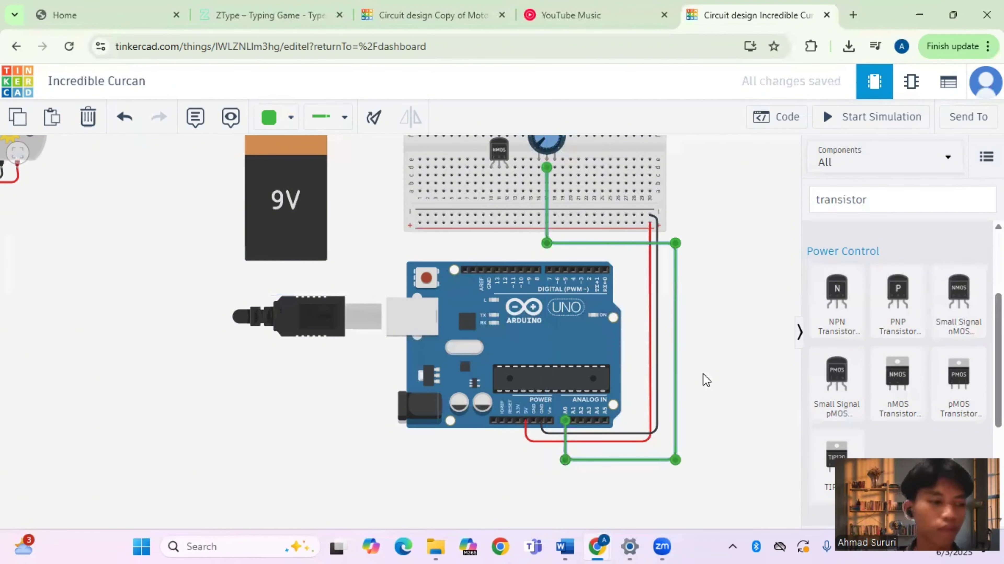
{"action": "left_click", "coordinate": [706, 380]}
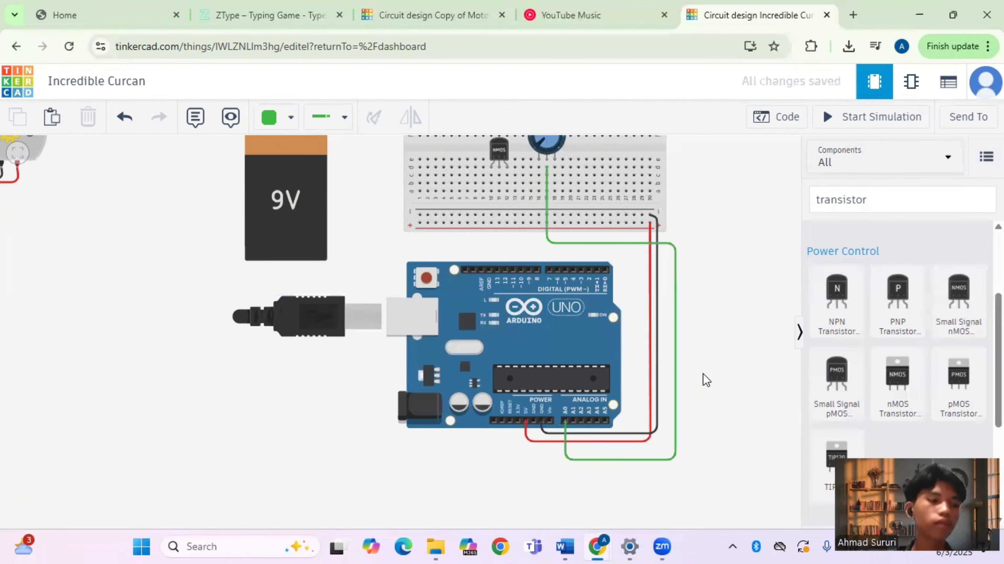
Step: Connect the potentiometer's left leg in column 16 to the breadboard's lower negative rail with a black wire
{"action": "left_click", "coordinate": [537, 165]}
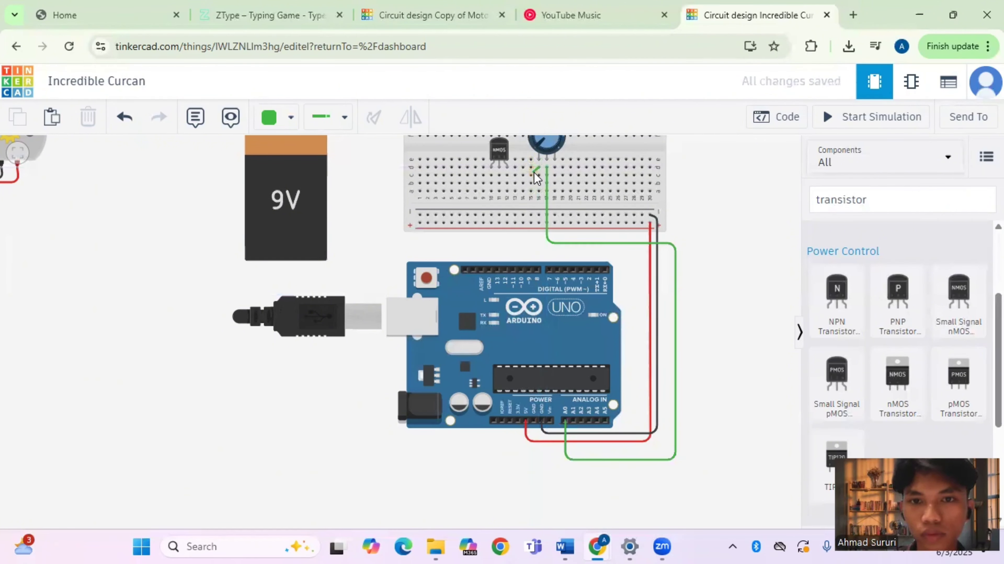
{"action": "left_click", "coordinate": [538, 213]}
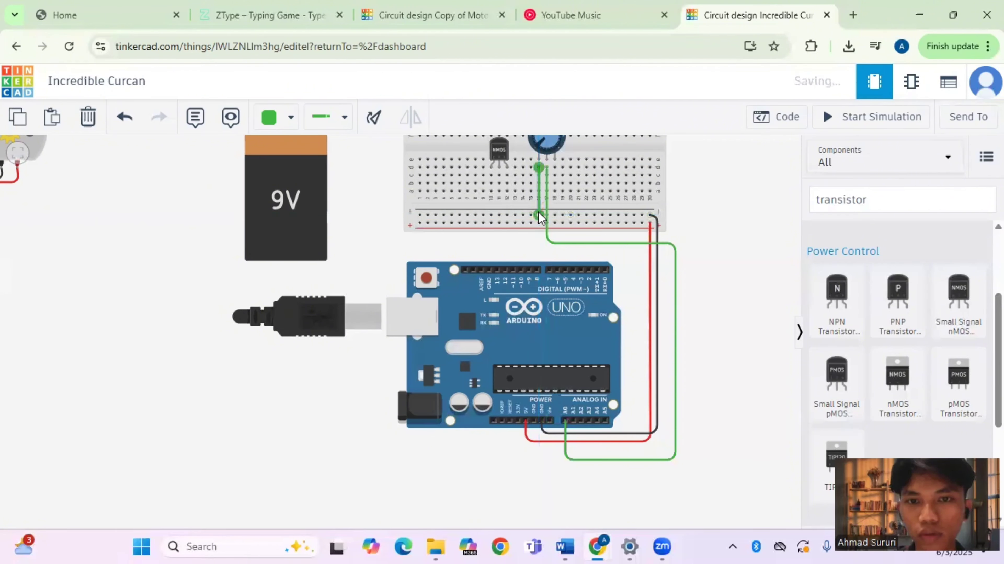
{"action": "left_click", "coordinate": [290, 119]}
{"action": "left_click", "coordinate": [297, 172]}
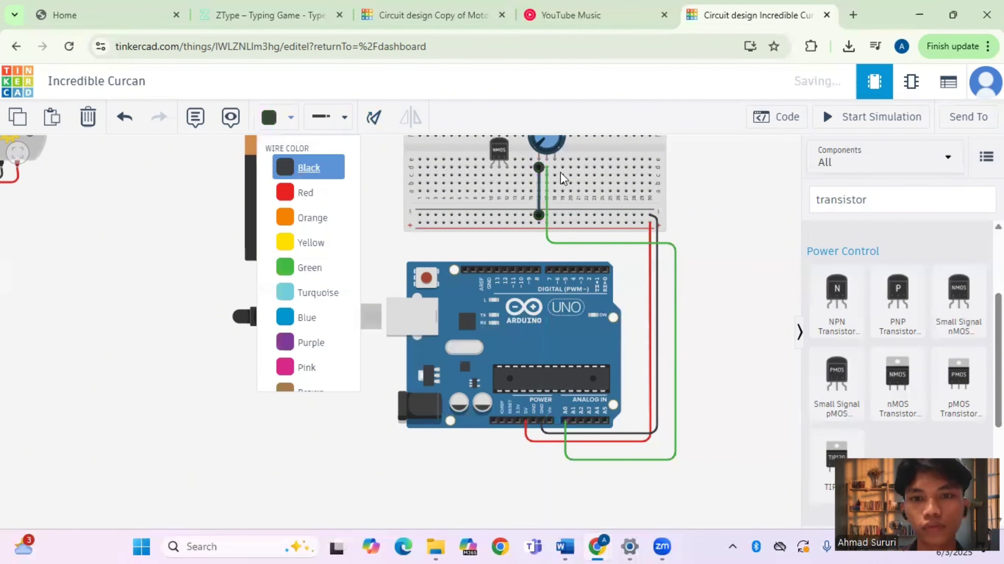
Step: Connect the potentiometer's right leg in column 18 to the breadboard's lower positive rail with a red wire
{"action": "left_click", "coordinate": [558, 170]}
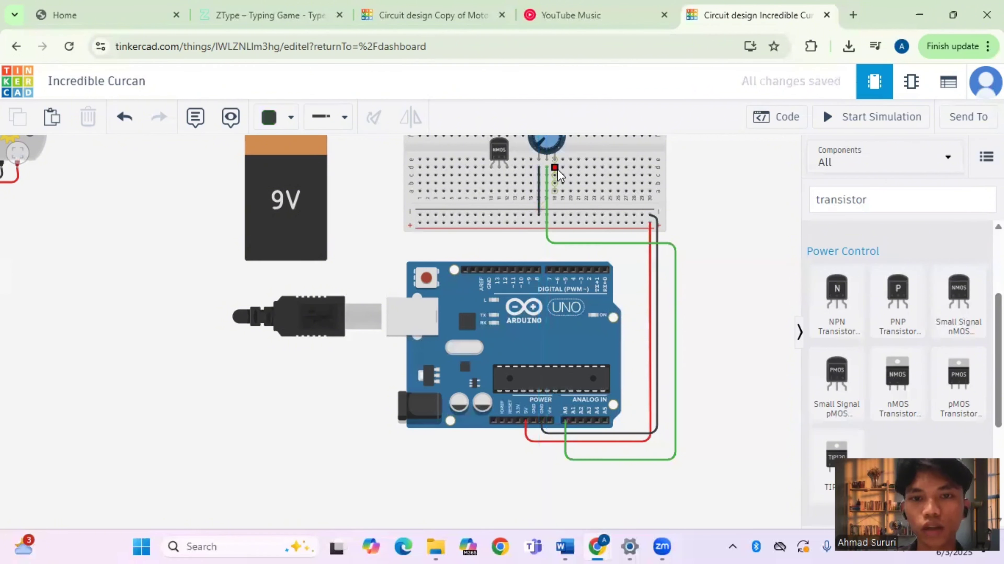
{"action": "left_click", "coordinate": [556, 222]}
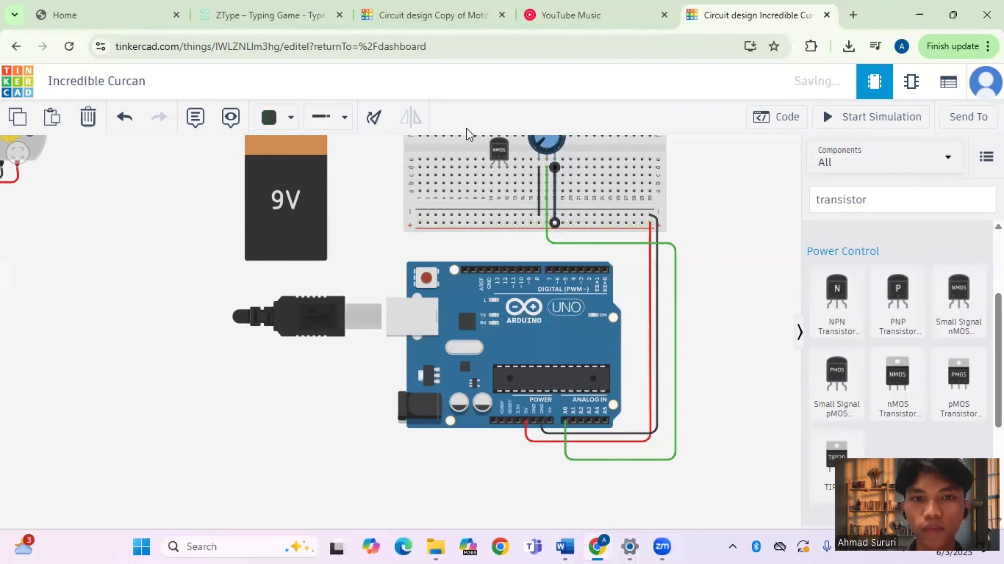
{"action": "left_click", "coordinate": [291, 120]}
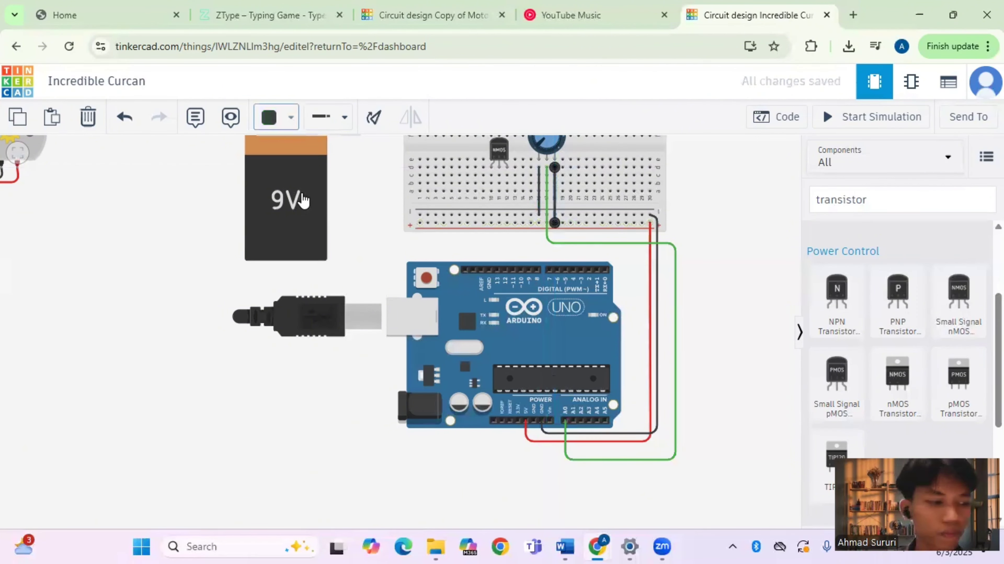
{"action": "left_click", "coordinate": [304, 195]}
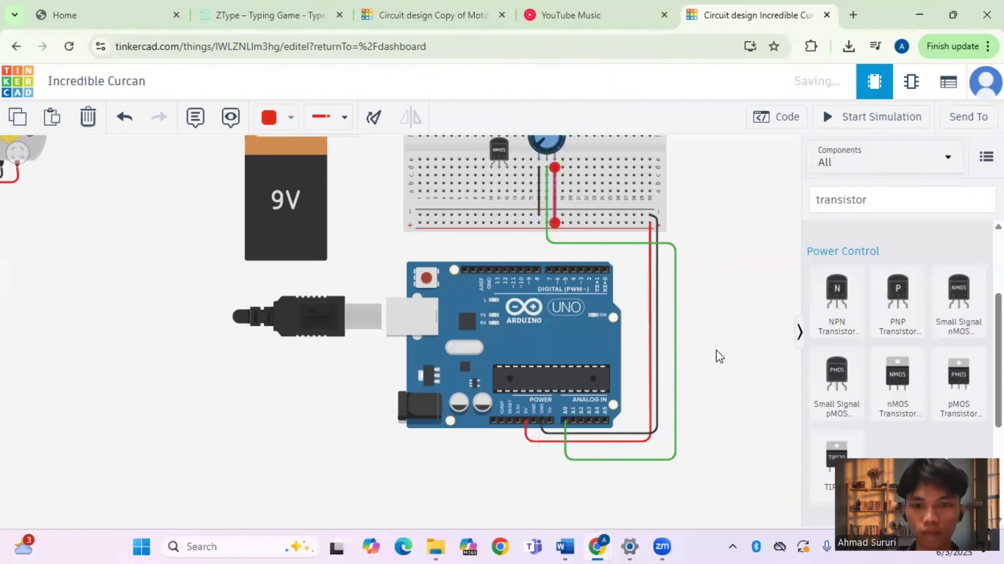
{"action": "left_click", "coordinate": [383, 208]}
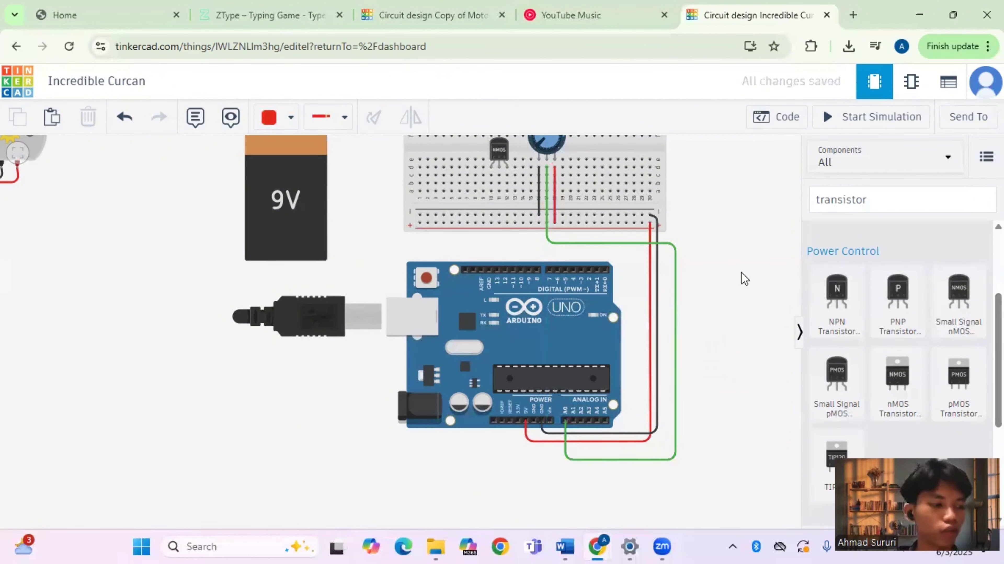
Step: Connect the nMOS transistor's Source leg in column 12 to the breadboard's lower negative rail with a black wire
{"action": "left_click", "coordinate": [498, 158]}
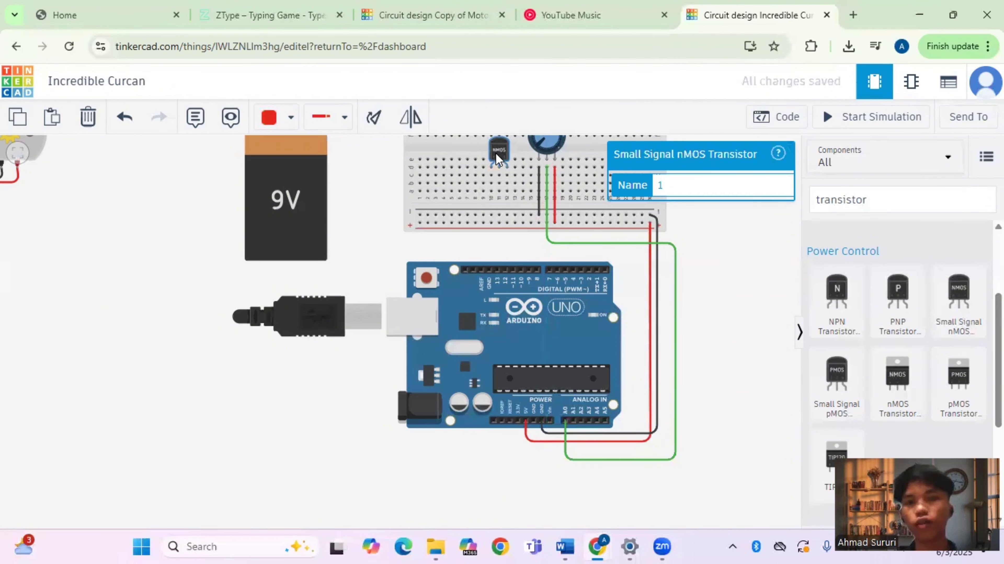
{"action": "left_click", "coordinate": [758, 272]}
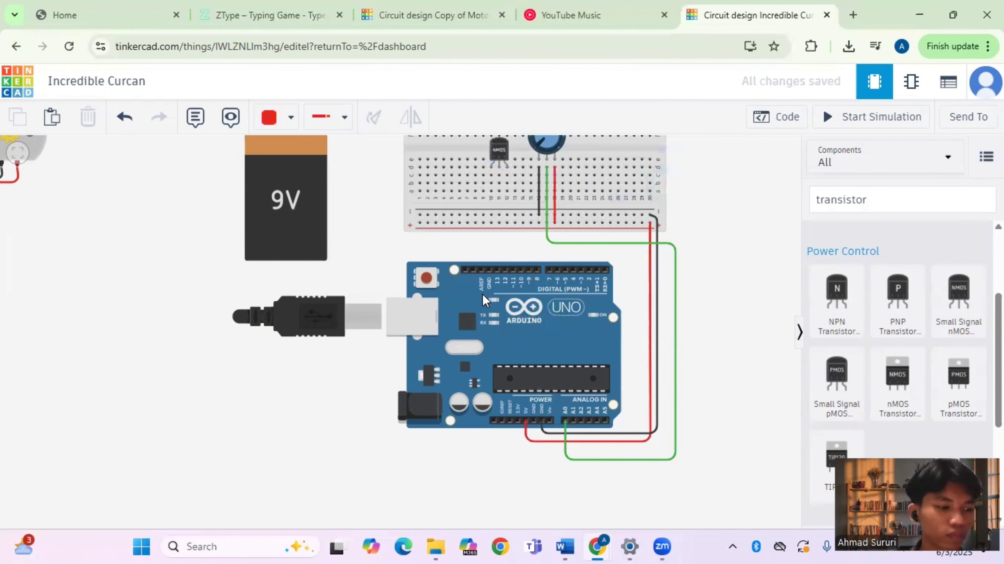
{"action": "left_click", "coordinate": [507, 169]}
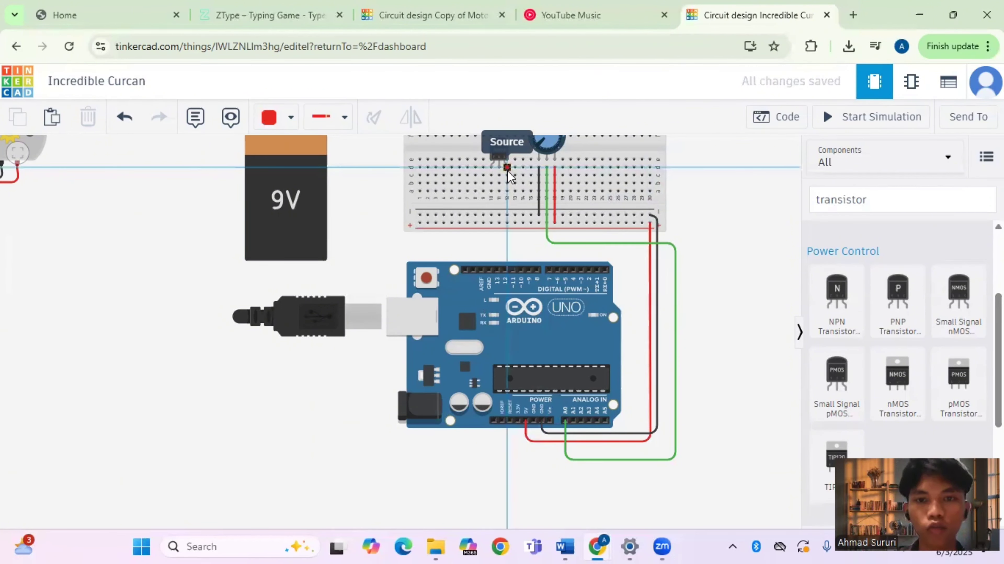
{"action": "left_click", "coordinate": [506, 213]}
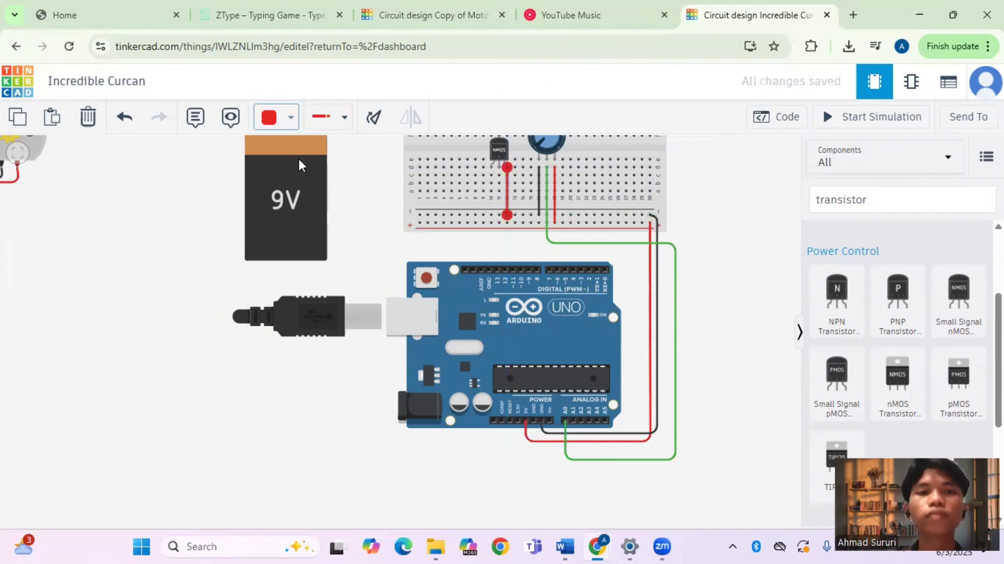
{"action": "left_click", "coordinate": [301, 174]}
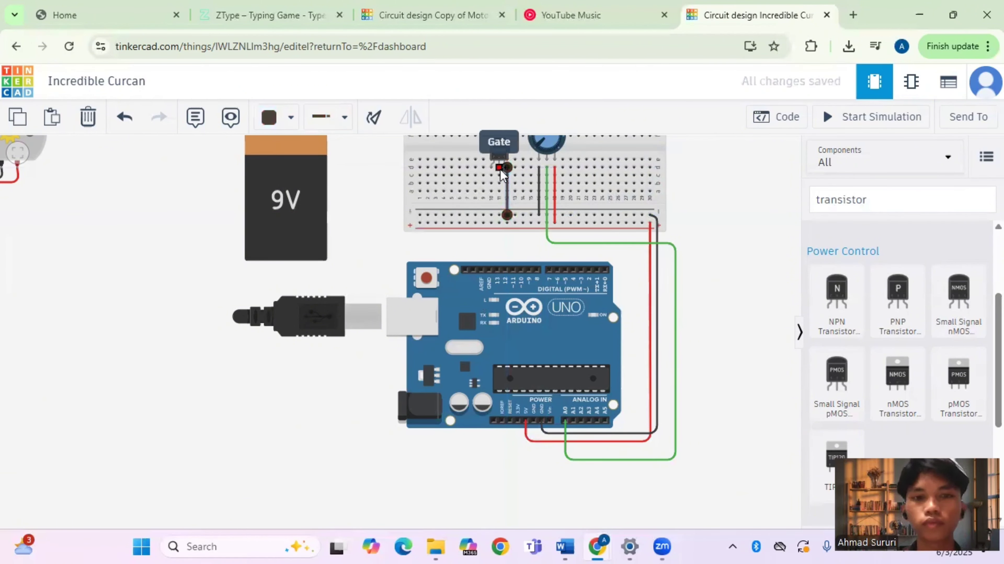
Step: Connect the transistor's Gate leg in column 11 to Arduino digital pin 9 with a purple wire bent between the boards
{"action": "left_click", "coordinate": [499, 166]}
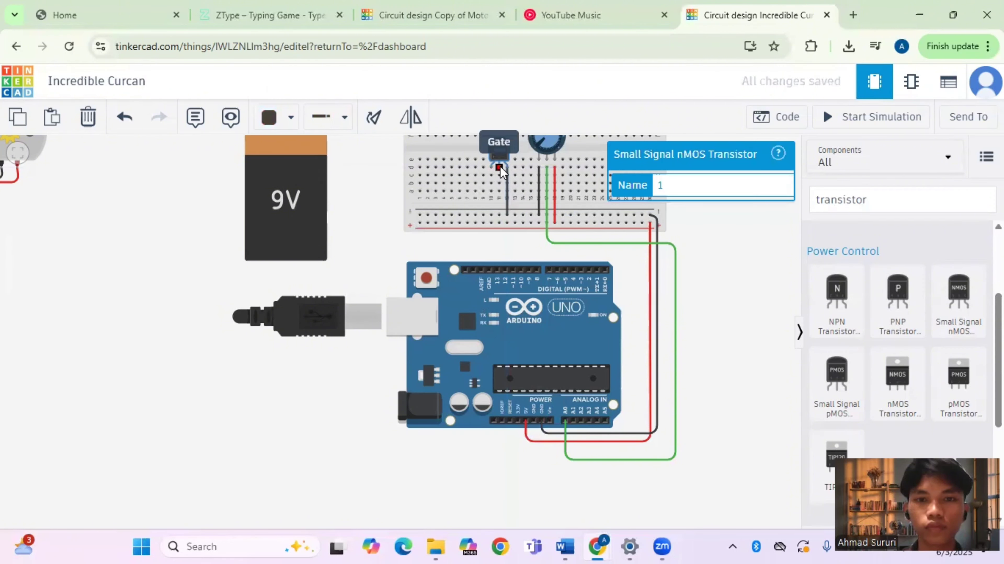
{"action": "left_click", "coordinate": [499, 167]}
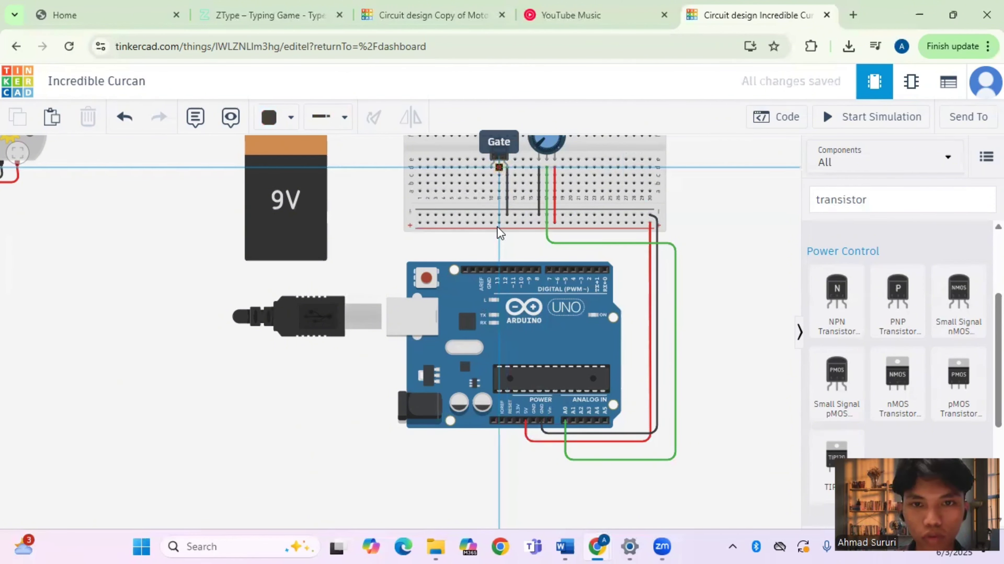
{"action": "left_click", "coordinate": [498, 247]}
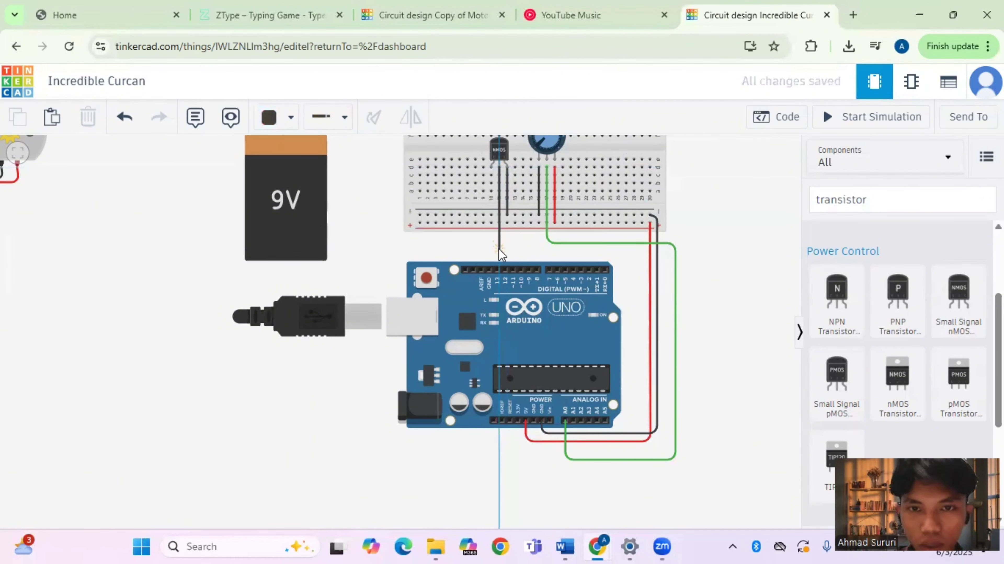
{"action": "left_click", "coordinate": [528, 249]}
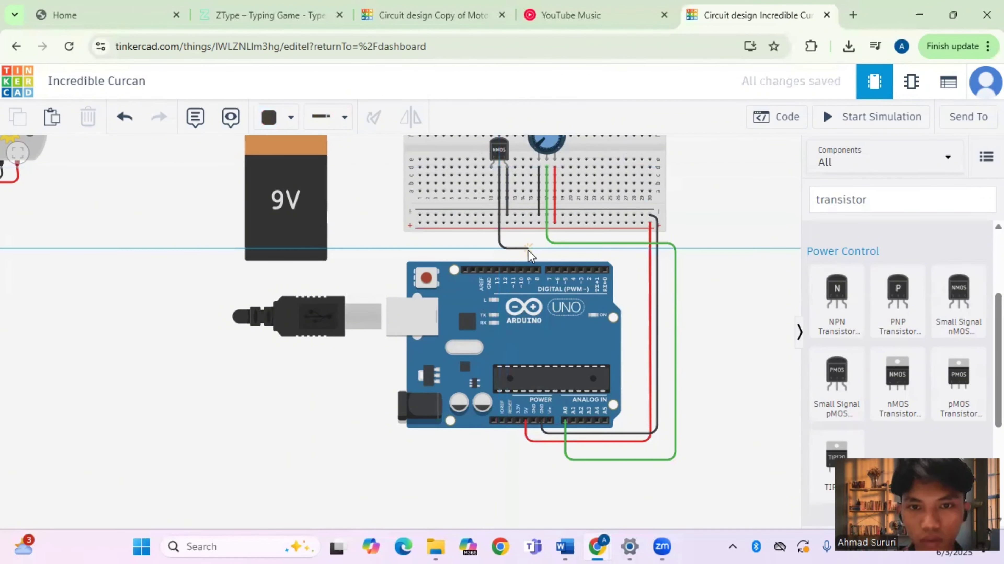
{"action": "left_click", "coordinate": [528, 271]}
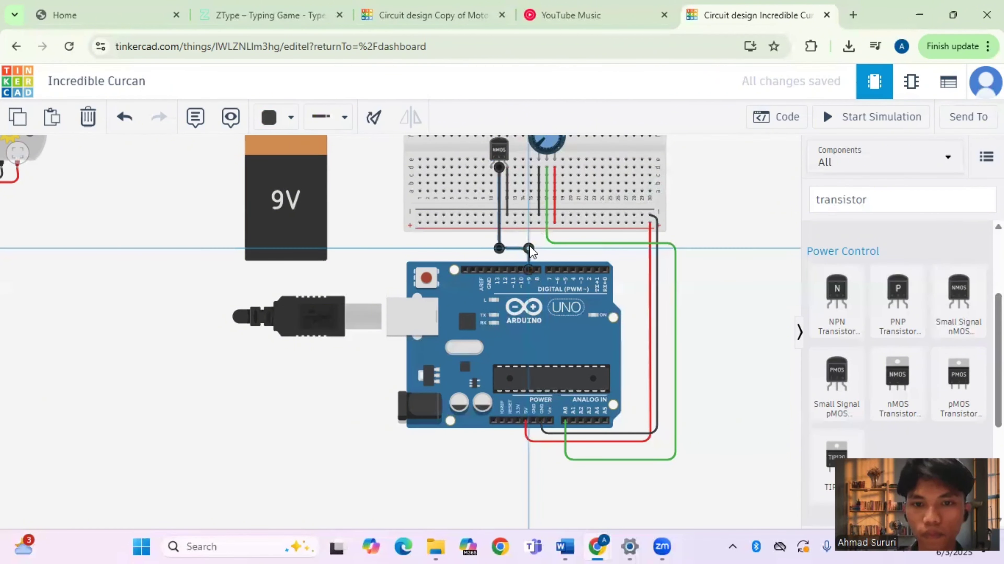
{"action": "left_click", "coordinate": [287, 123]}
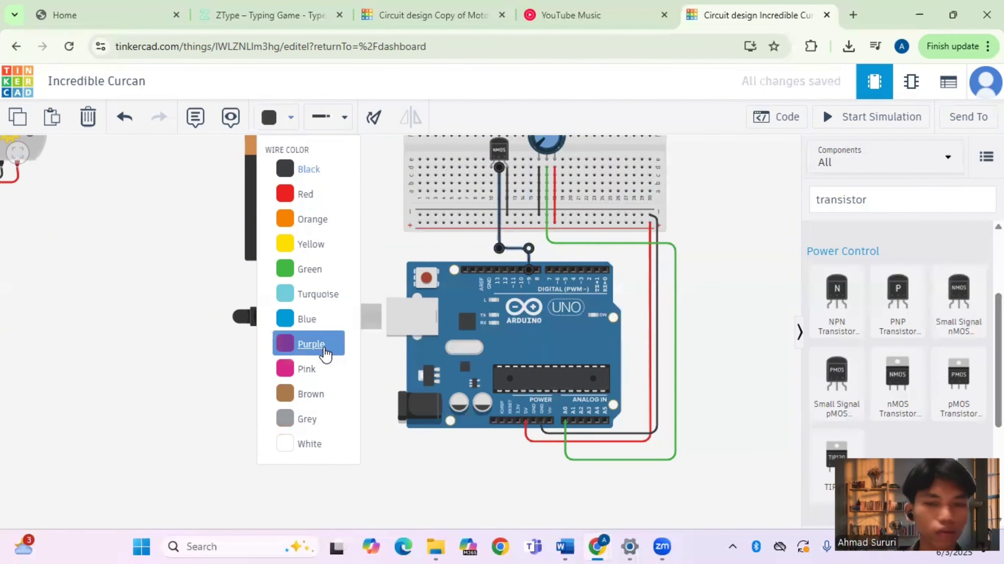
{"action": "left_click", "coordinate": [470, 249]}
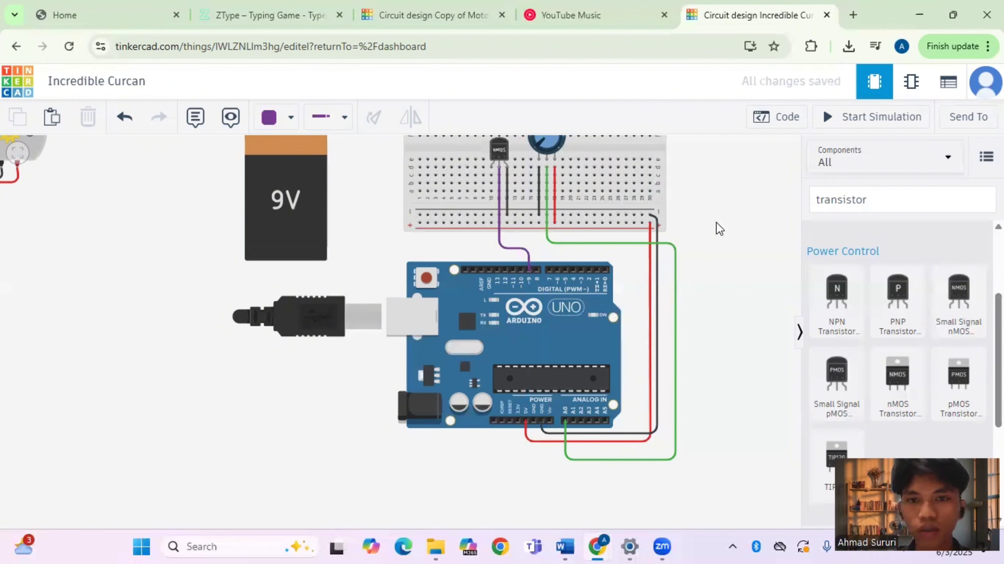
Step: Search the component library for diode
{"action": "scroll", "coordinate": [716, 222], "scroll_direction": "down", "scroll_amount": 3}
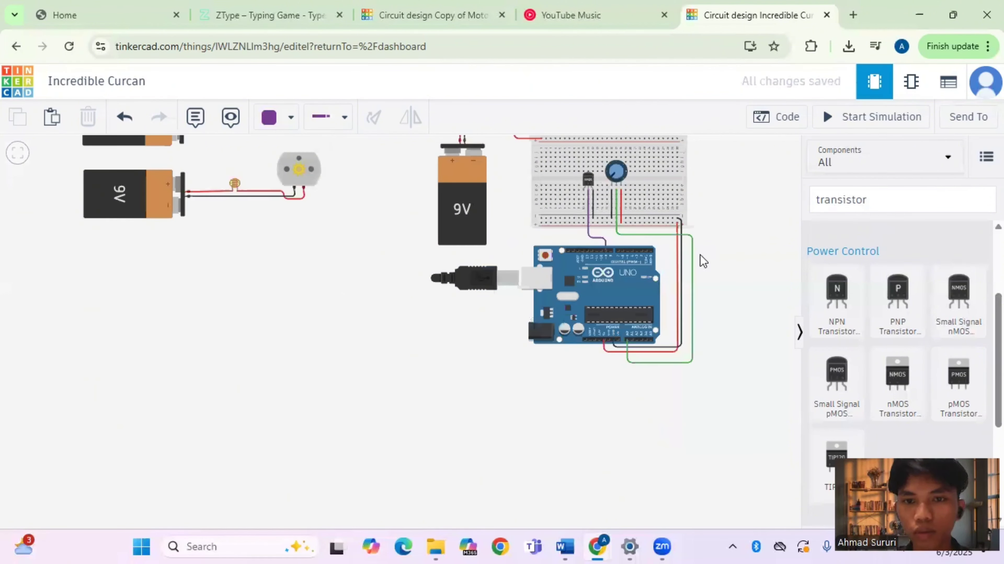
{"action": "left_click_drag", "start_coordinate": [699, 254], "coordinate": [646, 330]}
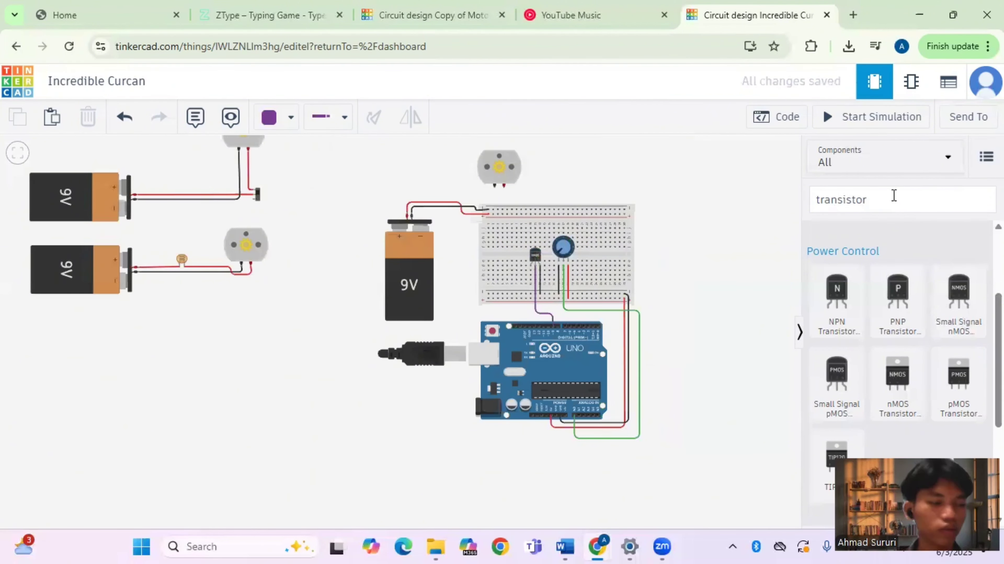
{"action": "left_click_drag", "start_coordinate": [901, 197], "coordinate": [846, 203]}
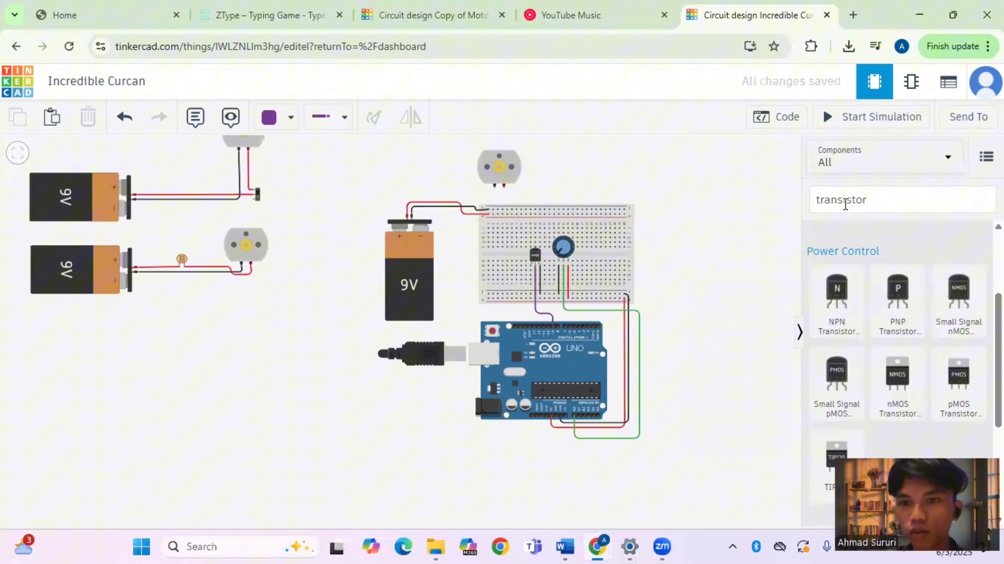
{"action": "left_click", "coordinate": [800, 213]}
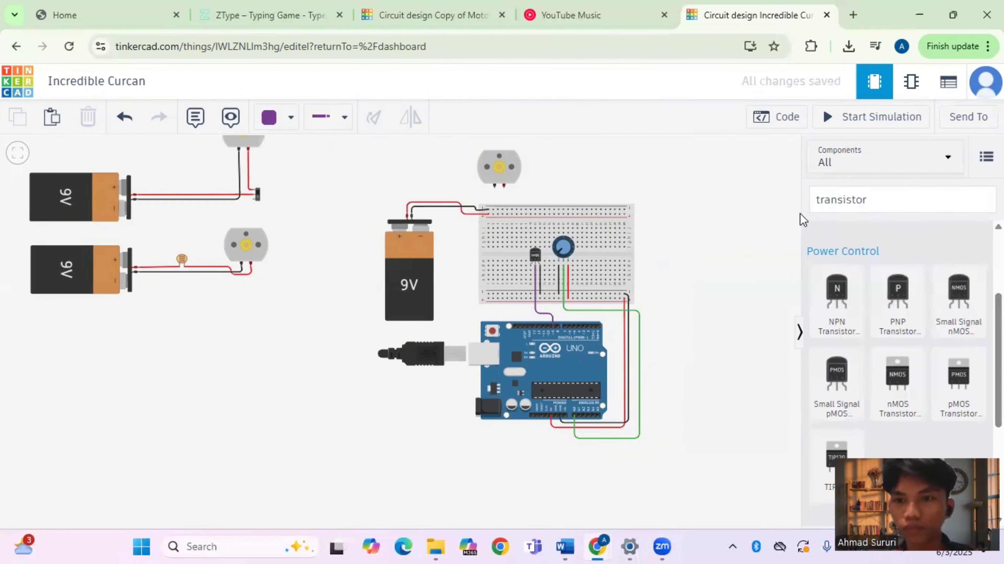
{"action": "left_click", "coordinate": [875, 202]}
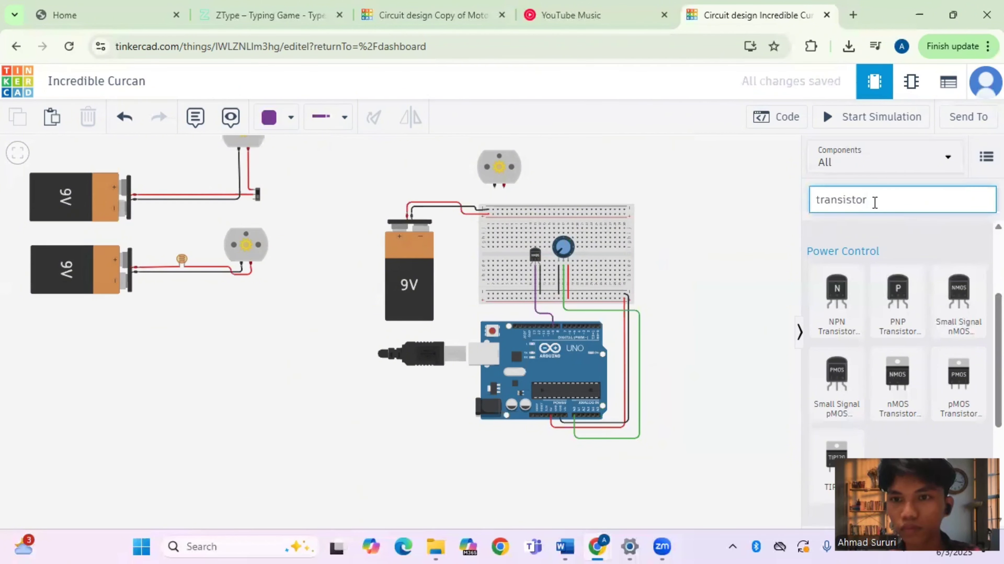
{"action": "key", "text": "BackSpace"}
{"action": "key", "text": "BackSpace"}
{"action": "key", "text": "BackSpace"}
{"action": "key", "text": "BackSpace"}
{"action": "key", "text": "BackSpace"}
{"action": "key", "text": "BackSpace"}
{"action": "key", "text": "BackSpace"}
{"action": "key", "text": "BackSpace"}
{"action": "key", "text": "BackSpace"}
{"action": "key", "text": "BackSpace"}
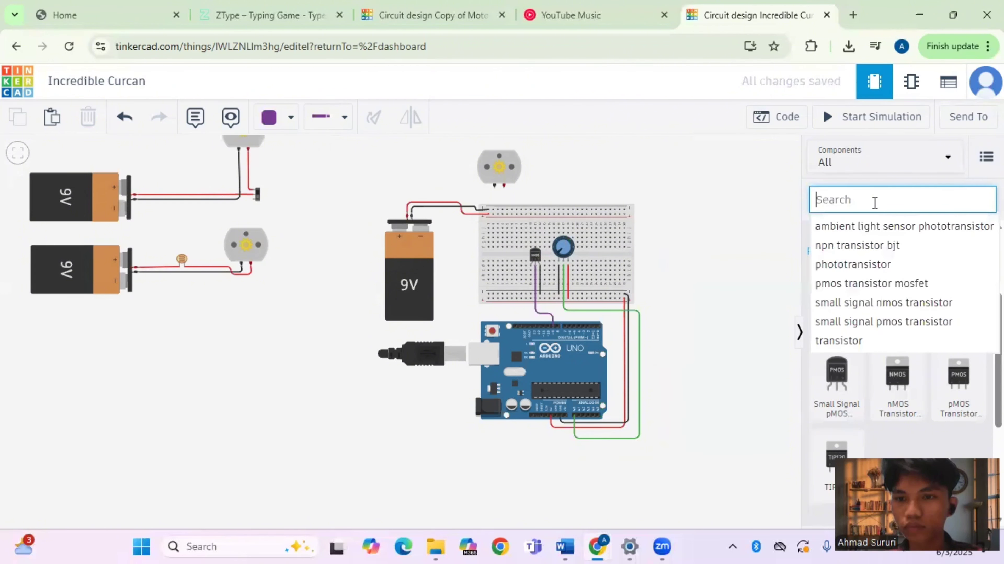
{"action": "type", "text": "dio"}
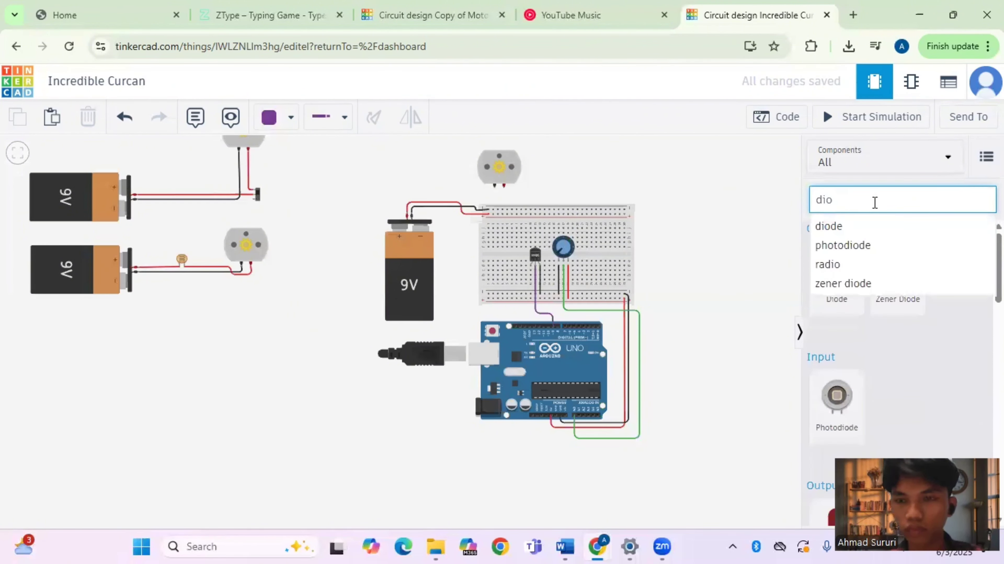
{"action": "left_click", "coordinate": [836, 231]}
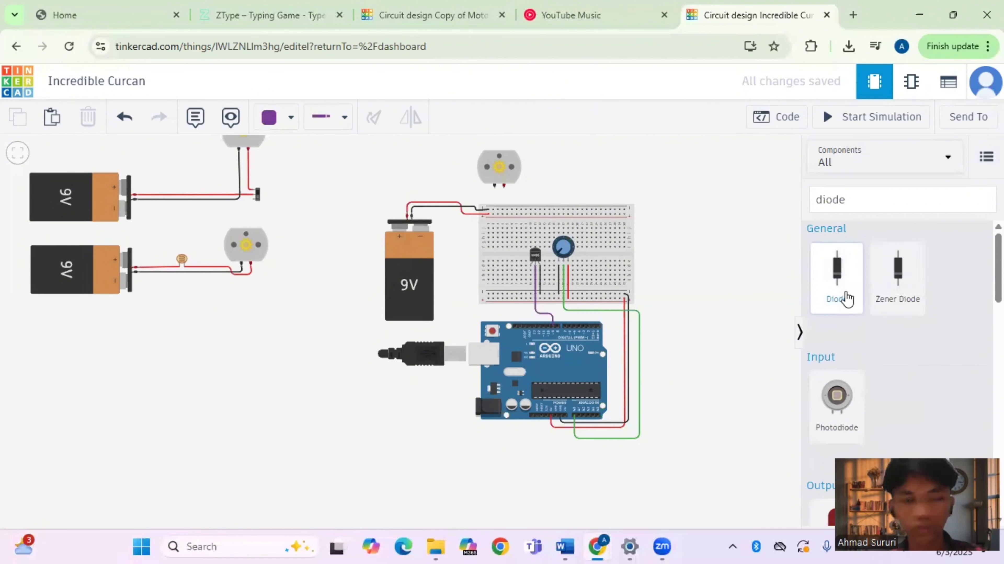
Step: Place a standard diode on the breadboard in column 5, bridging the upper positive rail and the upper terminal strip
{"action": "left_click_drag", "start_coordinate": [846, 299], "coordinate": [707, 284]}
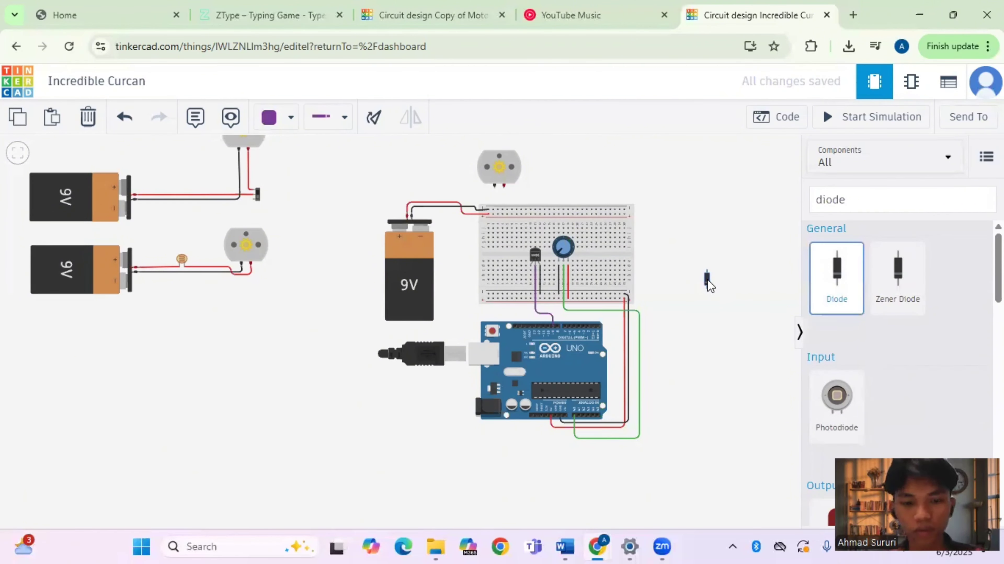
{"action": "left_click", "coordinate": [707, 280]}
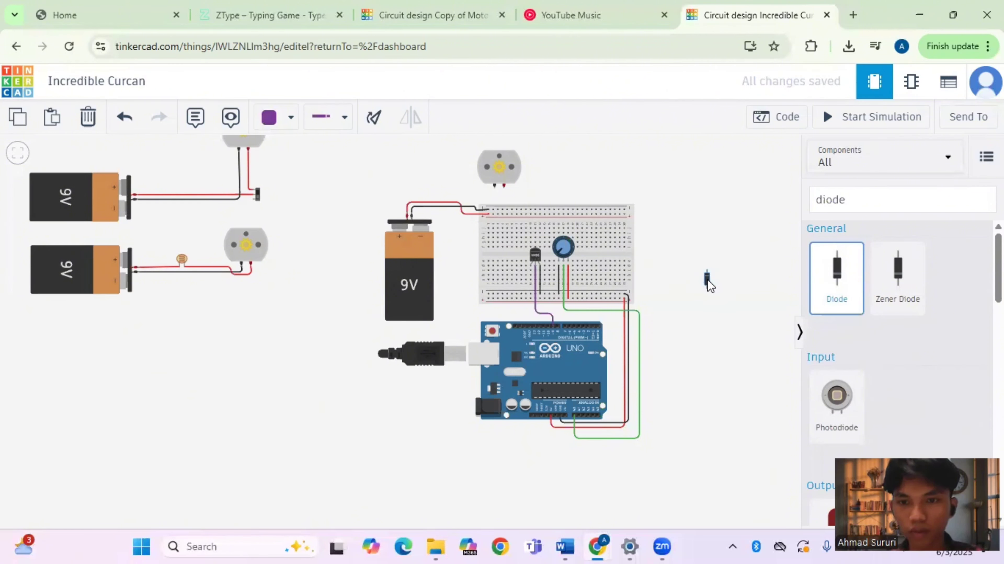
{"action": "left_click_drag", "start_coordinate": [707, 279], "coordinate": [513, 248]}
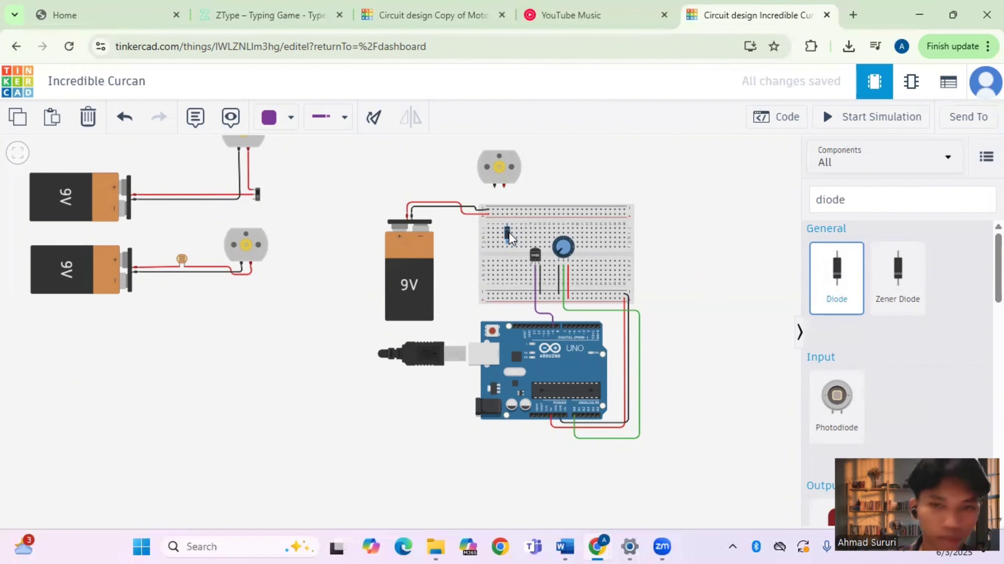
{"action": "left_click_drag", "start_coordinate": [510, 233], "coordinate": [506, 227]}
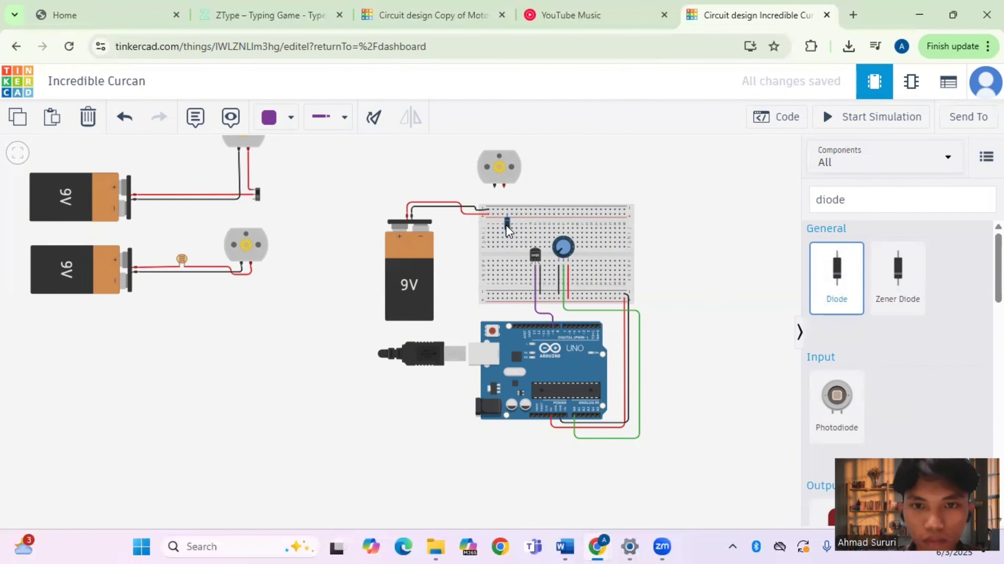
{"action": "left_click_drag", "start_coordinate": [508, 230], "coordinate": [507, 225]}
{"action": "left_click", "coordinate": [723, 244]}
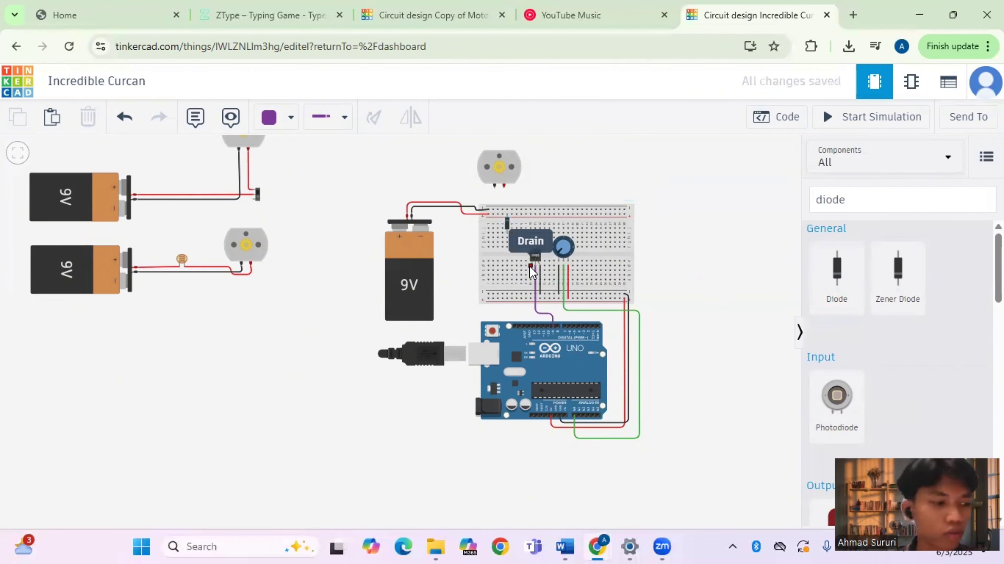
Step: Connect the transistor's Drain leg in column 10 to row h of column 5 below the diode with a square-cornered purple wire
{"action": "scroll", "coordinate": [532, 271], "scroll_direction": "up", "scroll_amount": 4}
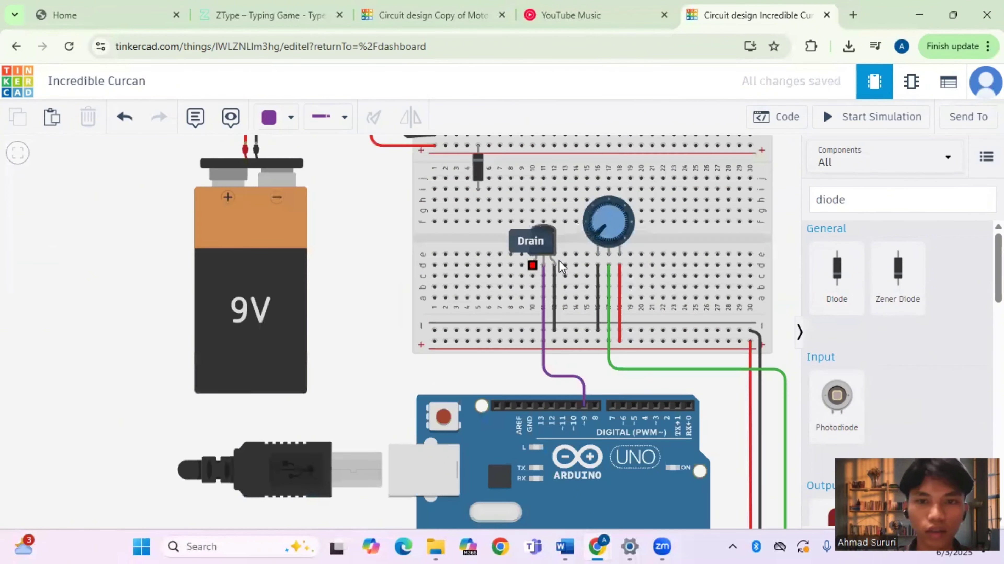
{"action": "left_click", "coordinate": [532, 265]}
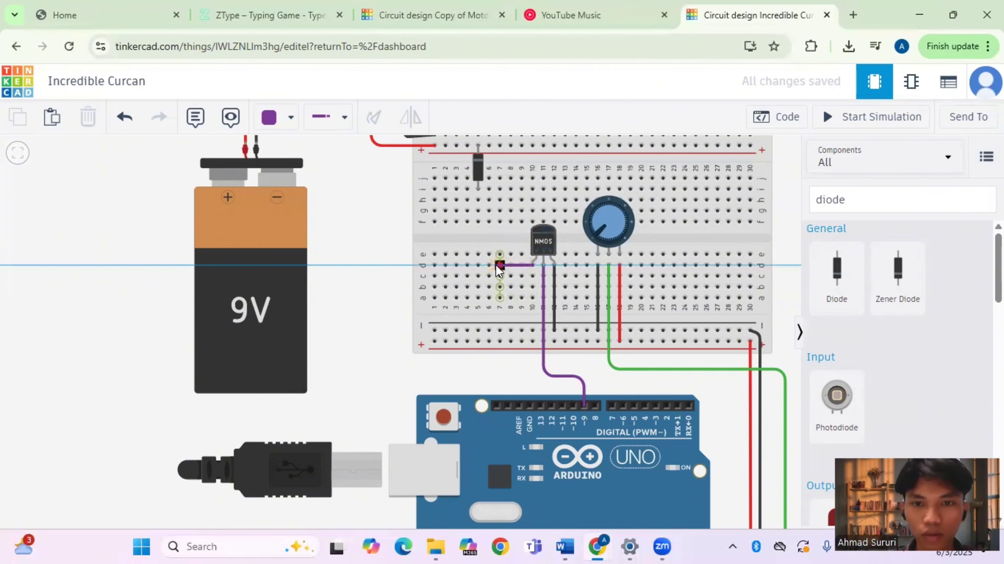
{"action": "left_click", "coordinate": [495, 265]}
{"action": "left_click", "coordinate": [477, 241]}
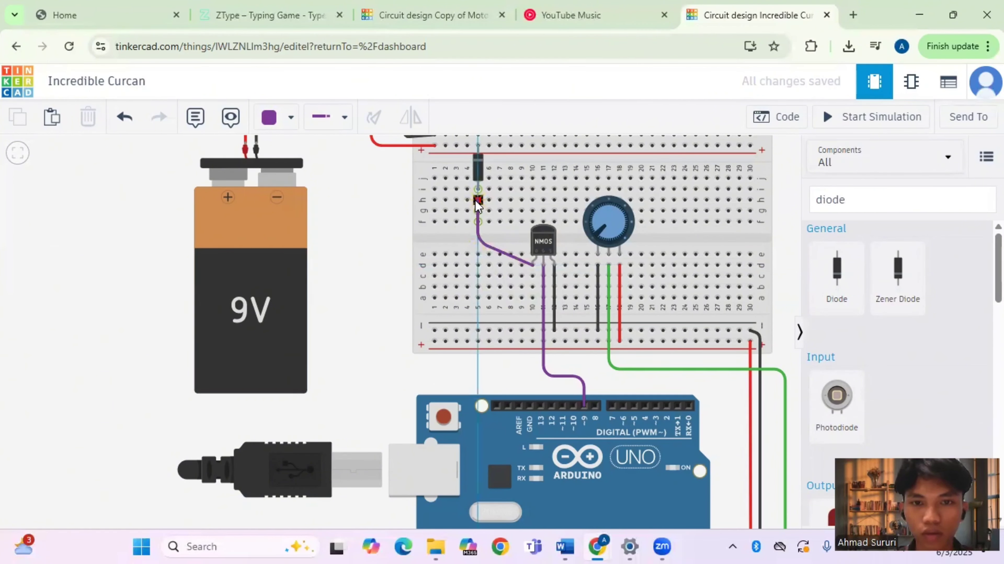
{"action": "left_click", "coordinate": [476, 200]}
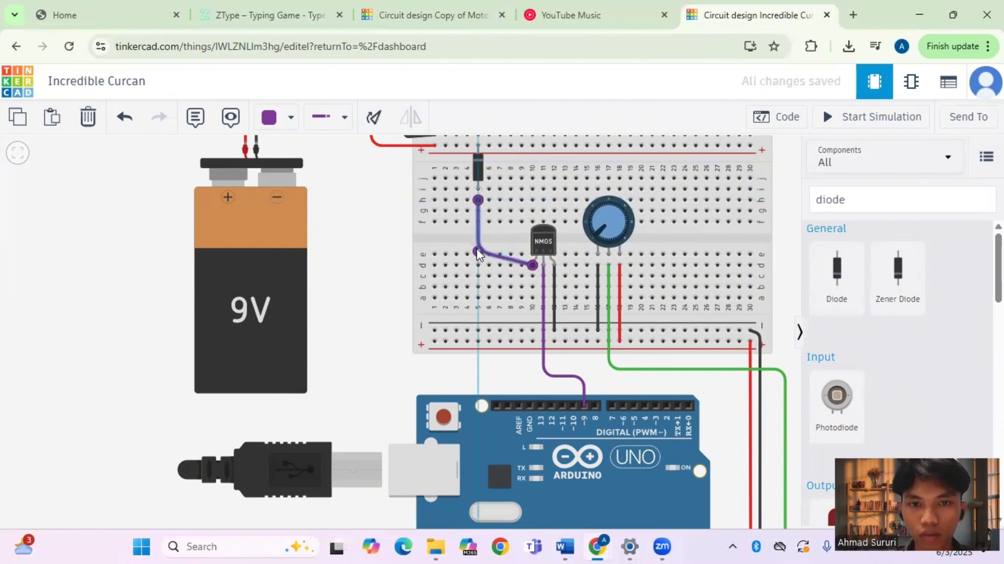
{"action": "left_click_drag", "start_coordinate": [477, 250], "coordinate": [475, 264]}
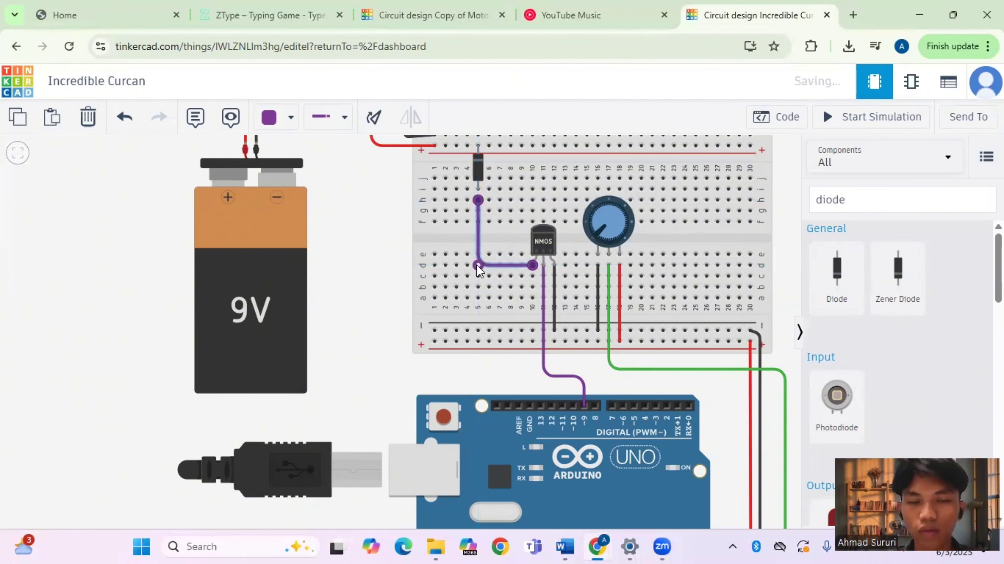
Step: Undo the accidental move of the breadboard
{"action": "left_click", "coordinate": [498, 242]}
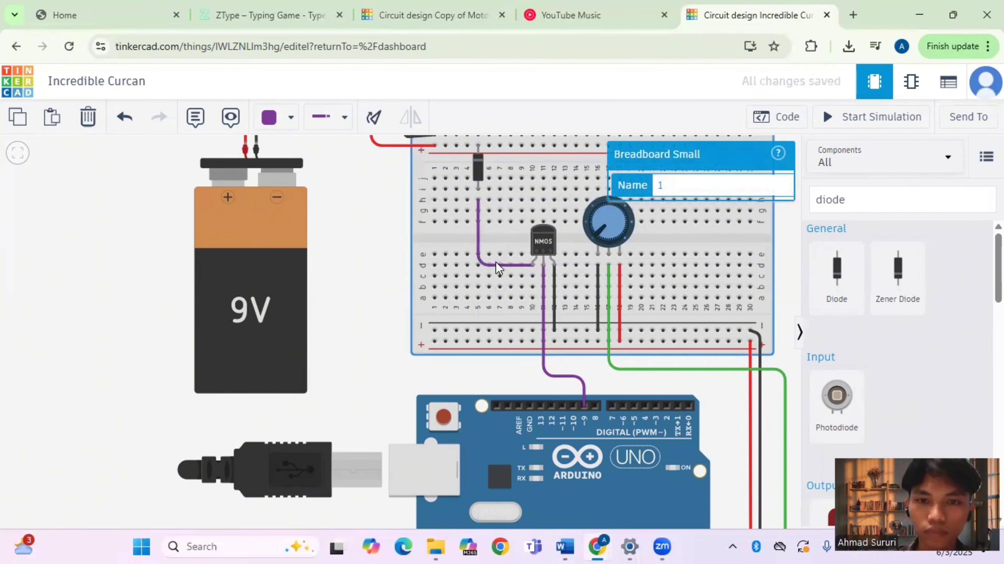
{"action": "key", "text": "ctrl+z"}
{"action": "key", "text": "ctrl+z"}
{"action": "key", "text": "ctrl+z"}
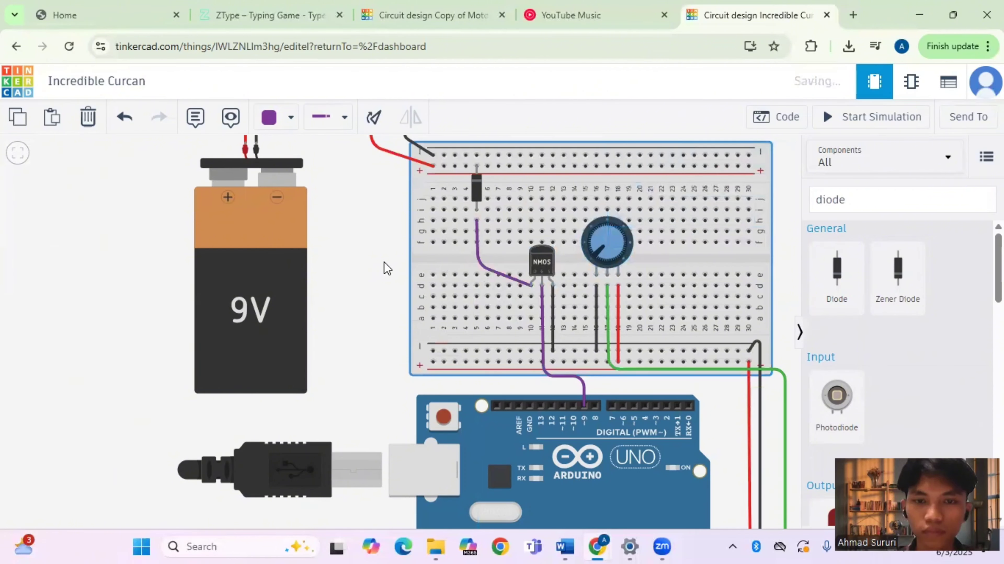
{"action": "key", "text": "ctrl+z"}
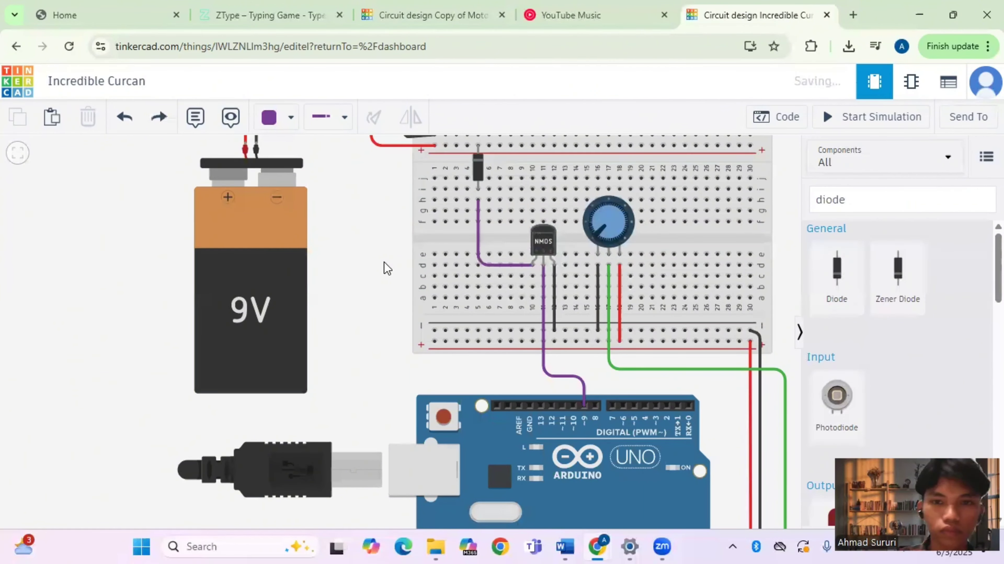
Step: Change the colour of the wire between the transistor's Drain and column 5 to blue
{"action": "left_click_drag", "start_coordinate": [383, 288], "coordinate": [381, 397]}
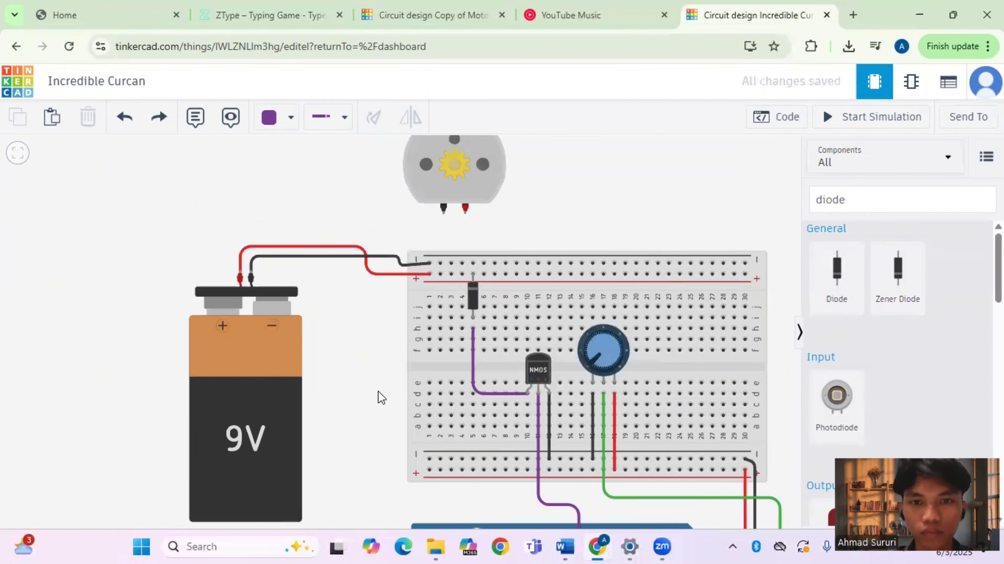
{"action": "left_click", "coordinate": [470, 370]}
{"action": "left_click", "coordinate": [475, 370]}
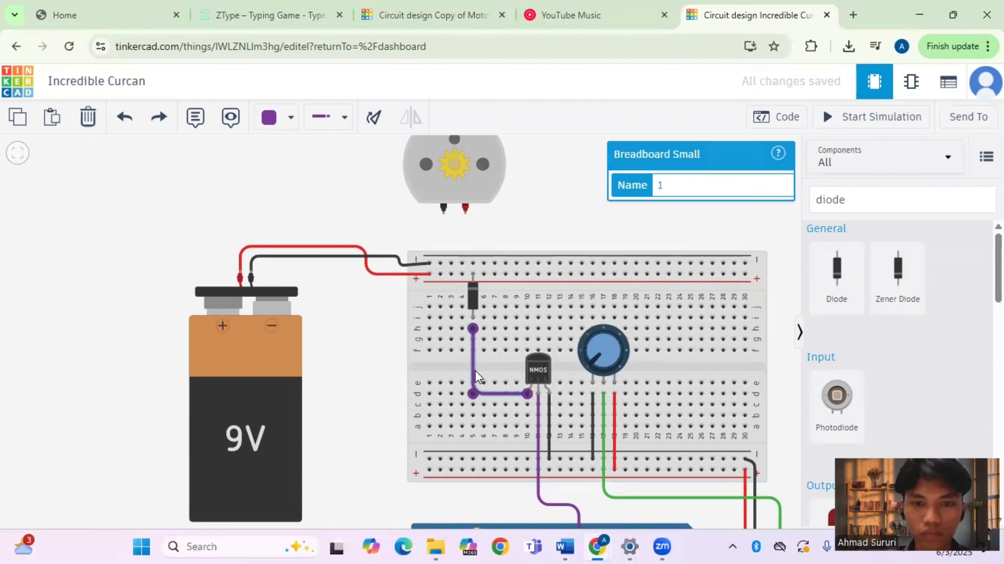
{"action": "left_click", "coordinate": [290, 119]}
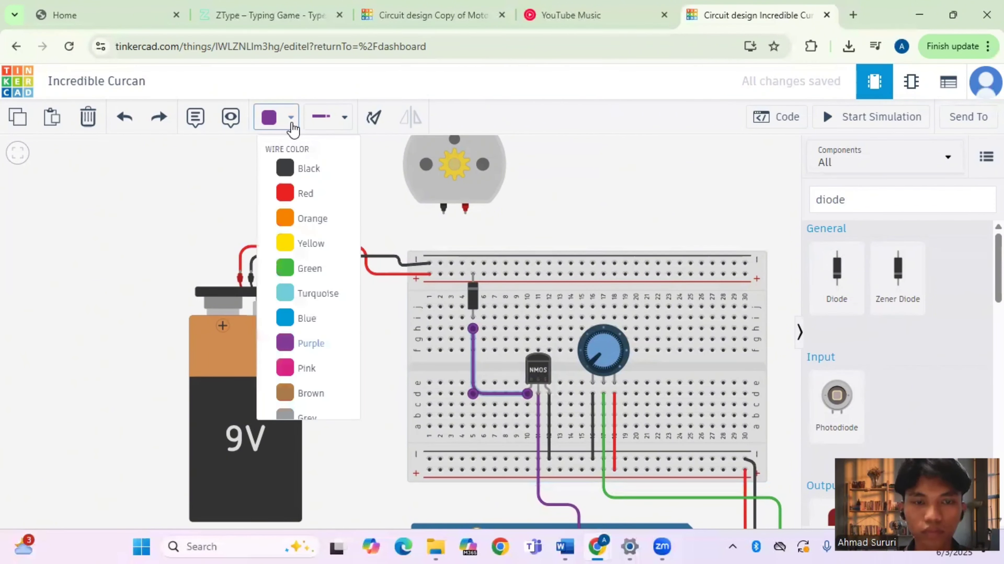
{"action": "left_click", "coordinate": [305, 318]}
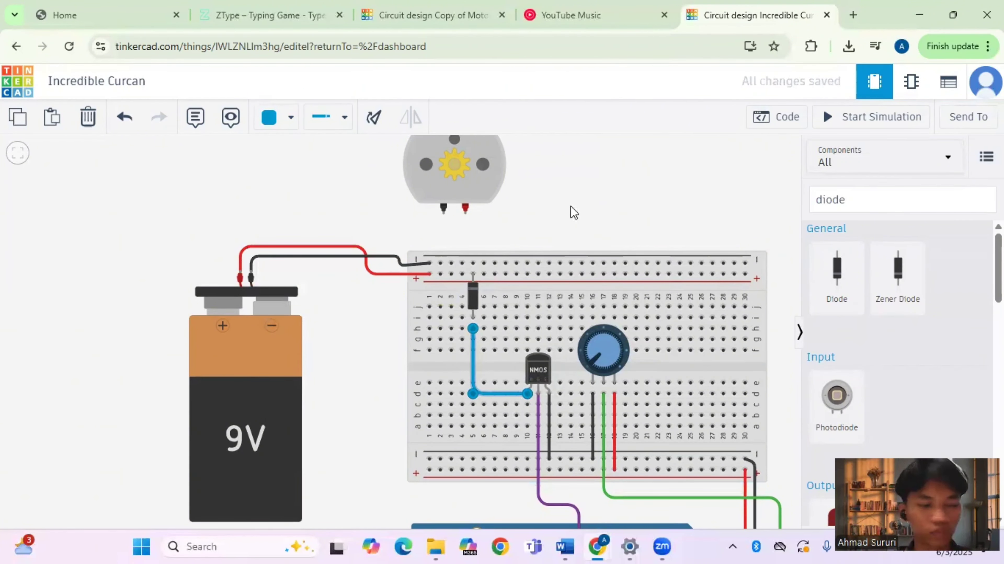
{"action": "left_click", "coordinate": [556, 221]}
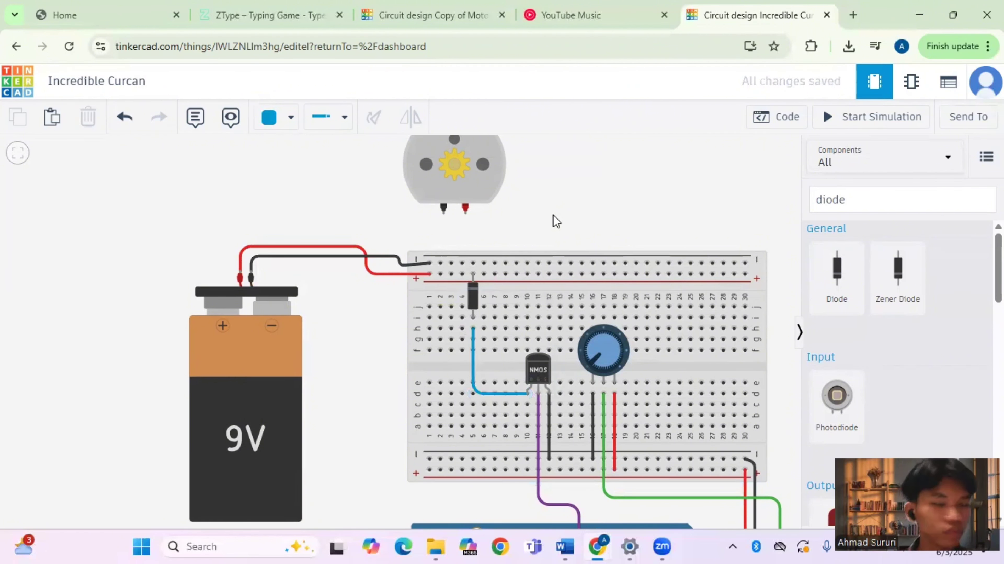
Step: Connect row i of column 5 below the diode to the motor's black terminal with a square-cornered blue wire
{"action": "left_click", "coordinate": [473, 318]}
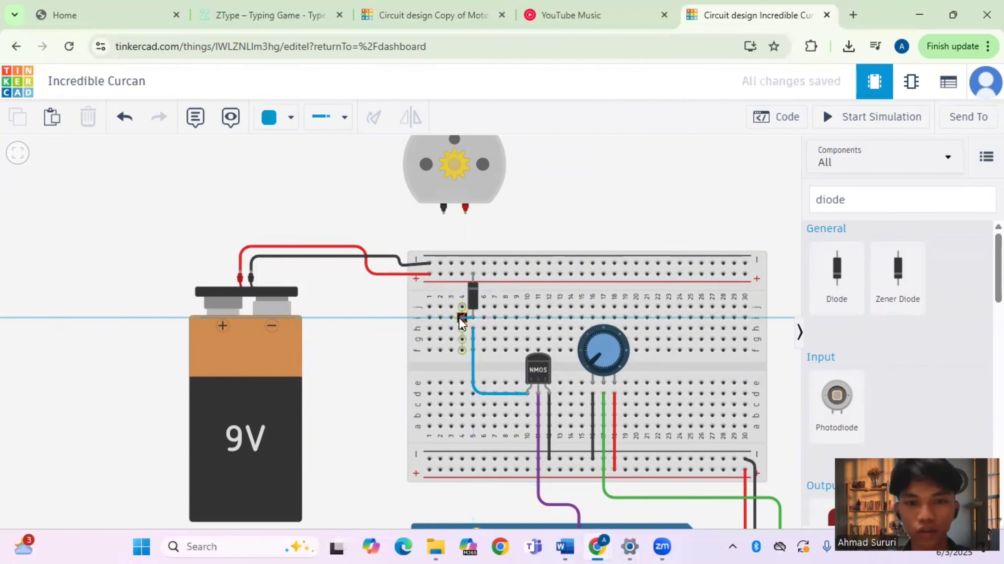
{"action": "left_click", "coordinate": [451, 318]}
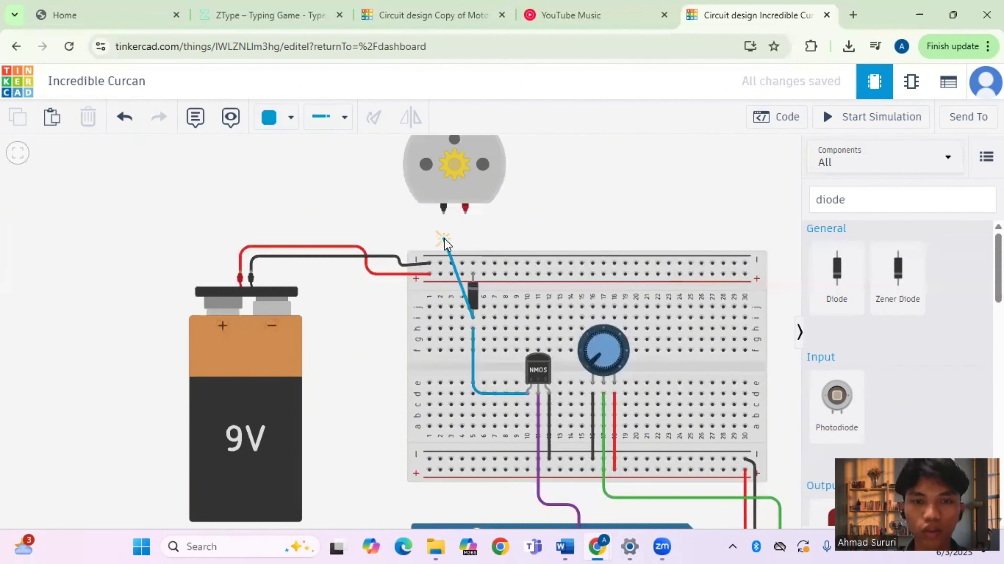
{"action": "left_click", "coordinate": [444, 213]}
{"action": "left_click_drag", "start_coordinate": [443, 239], "coordinate": [446, 315]}
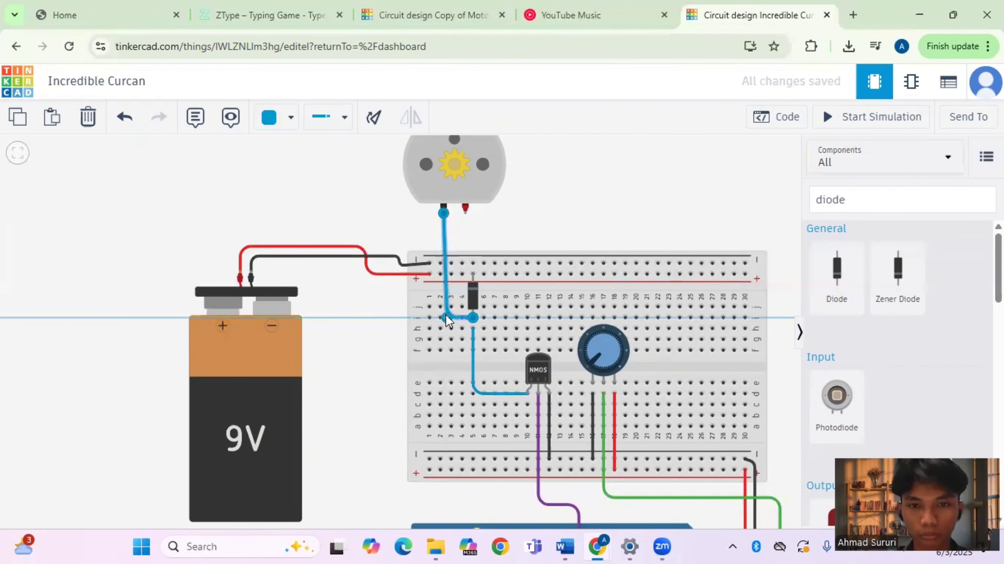
{"action": "left_click", "coordinate": [524, 230]}
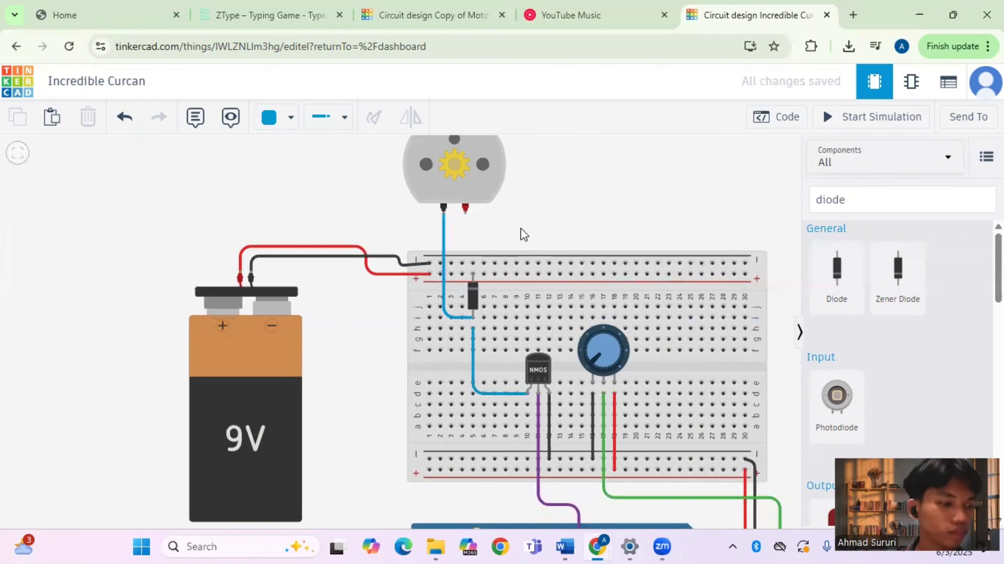
Step: Link the breadboard's upper and lower negative rails with a black wire routed around the edge facing the battery
{"action": "left_click", "coordinate": [439, 261]}
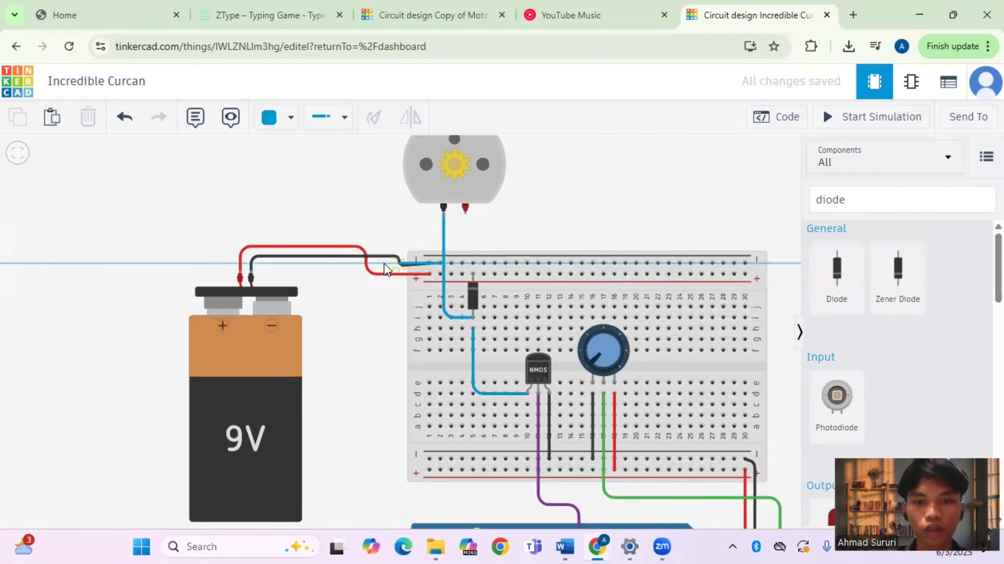
{"action": "left_click", "coordinate": [383, 263]}
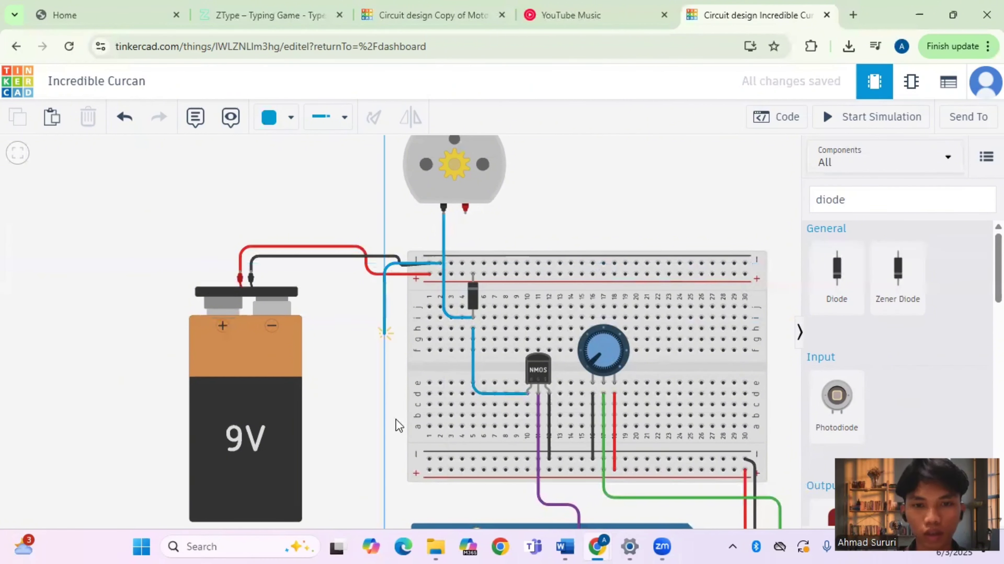
{"action": "left_click", "coordinate": [383, 458]}
{"action": "left_click", "coordinate": [426, 458]}
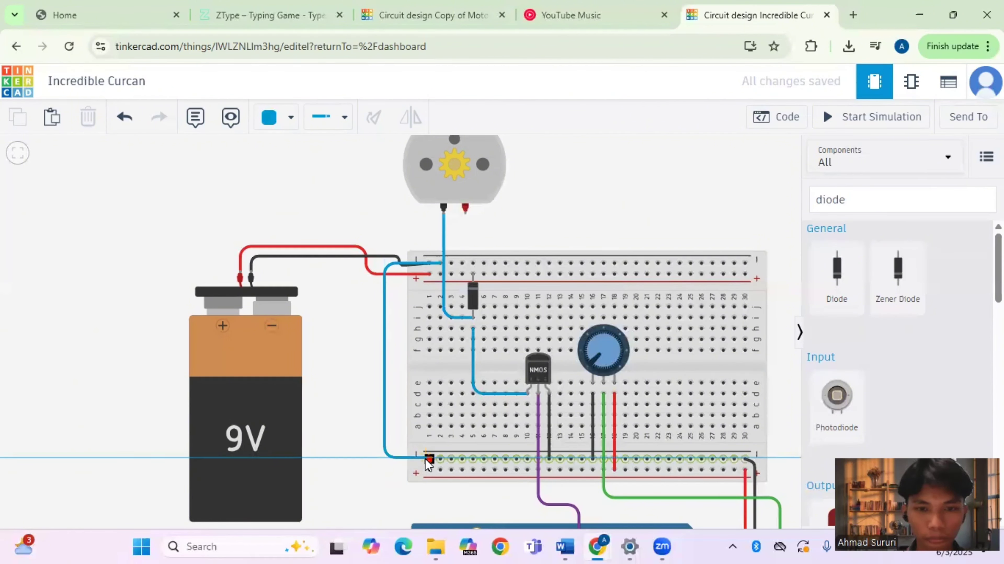
{"action": "left_click", "coordinate": [427, 458]}
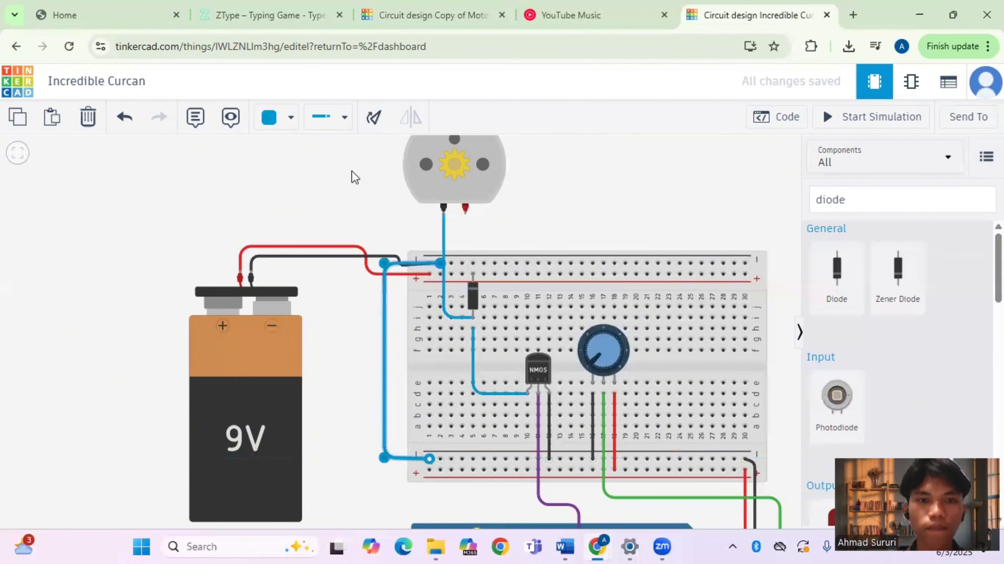
{"action": "left_click", "coordinate": [291, 123]}
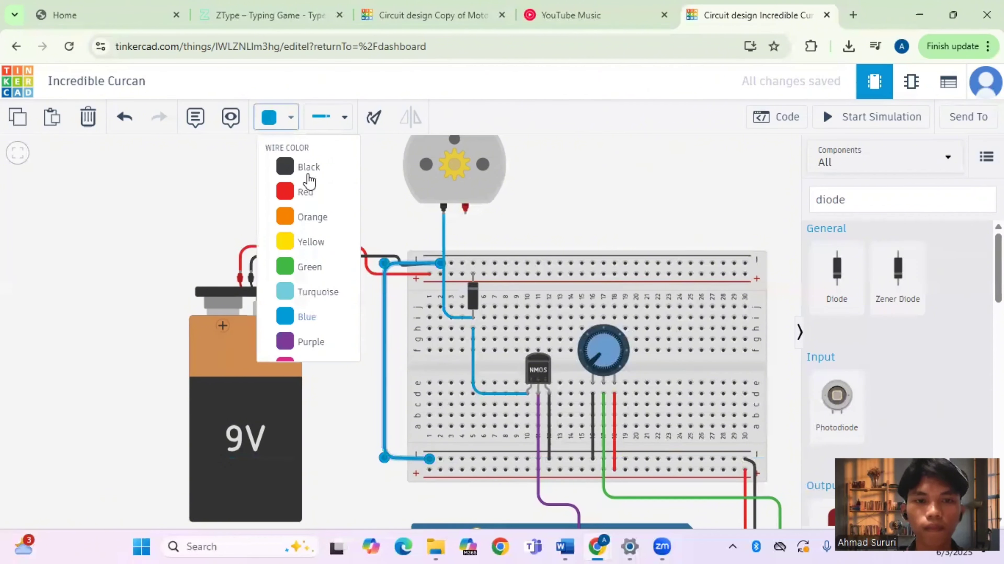
{"action": "key", "text": "Return"}
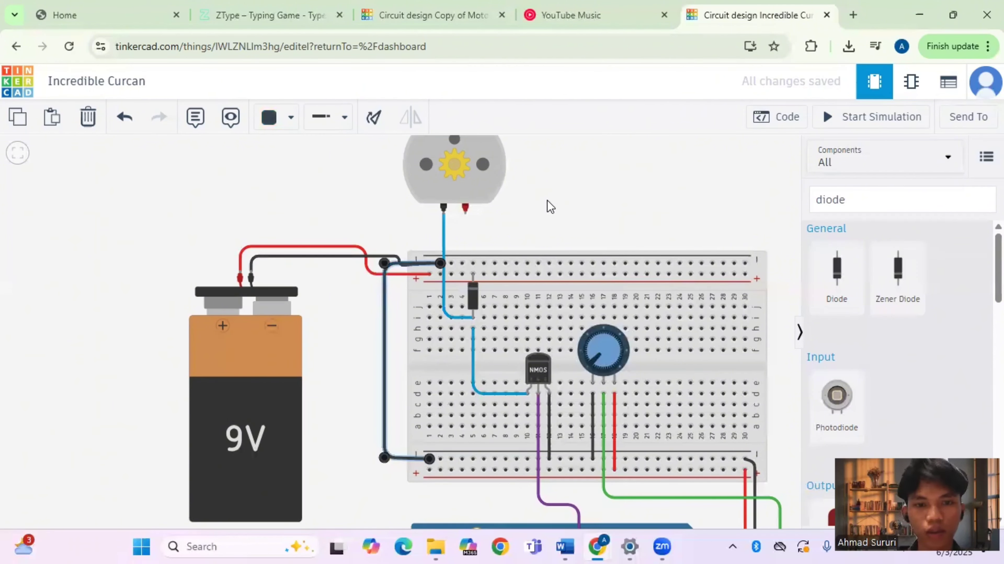
{"action": "left_click", "coordinate": [547, 200]}
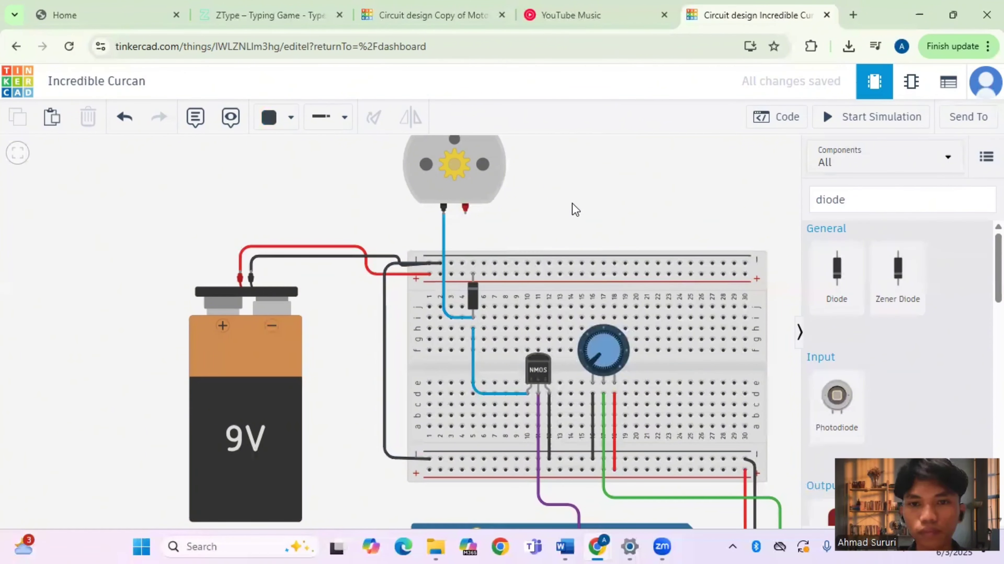
Step: Search the component library for multi
{"action": "scroll", "coordinate": [695, 224], "scroll_direction": "down", "scroll_amount": 2}
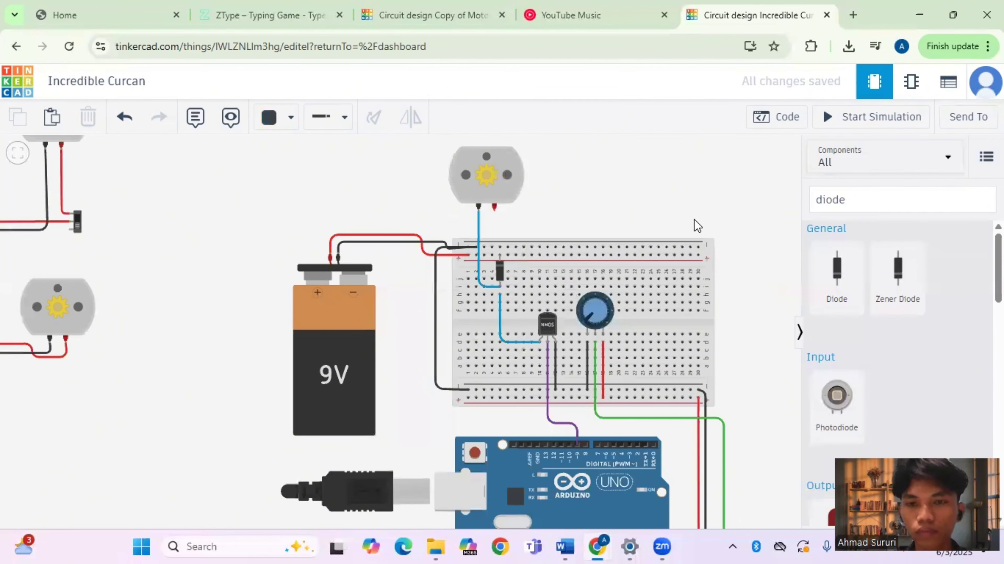
{"action": "left_click_drag", "start_coordinate": [696, 225], "coordinate": [606, 334]}
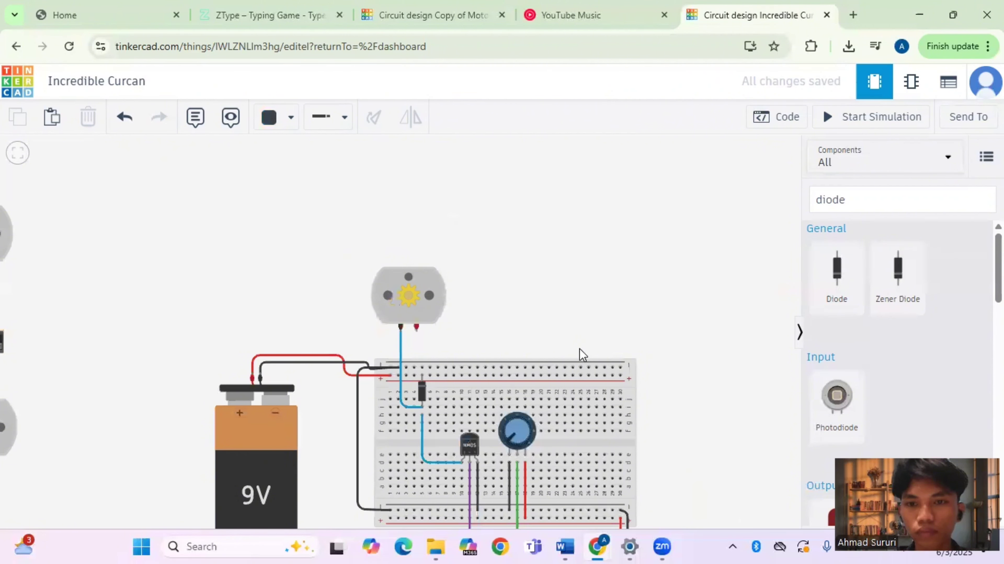
{"action": "left_click", "coordinate": [901, 203]}
{"action": "key", "text": "BackSpace"}
{"action": "key", "text": "BackSpace"}
{"action": "key", "text": "BackSpace"}
{"action": "key", "text": "BackSpace"}
{"action": "key", "text": "BackSpace"}
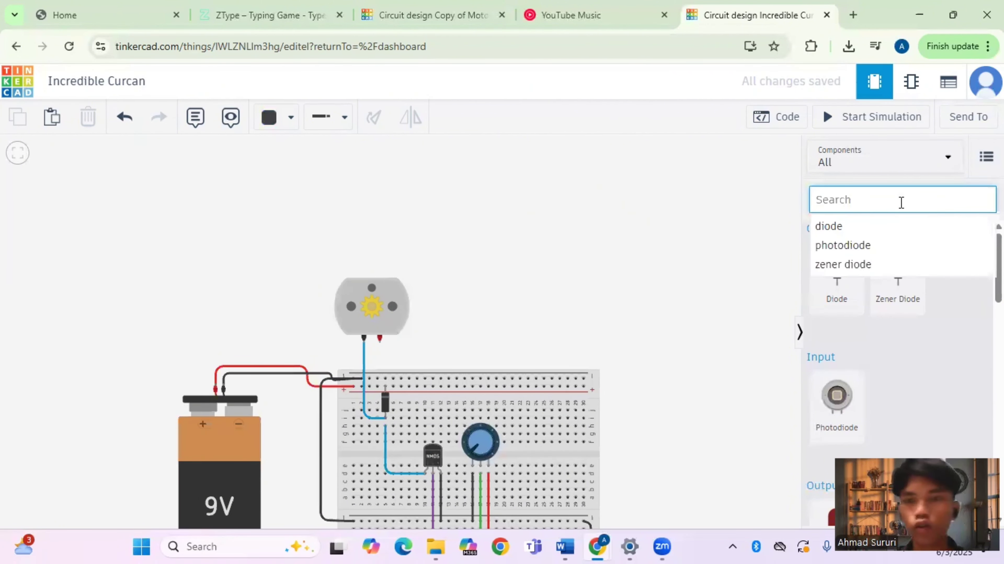
{"action": "type", "text": "m"}
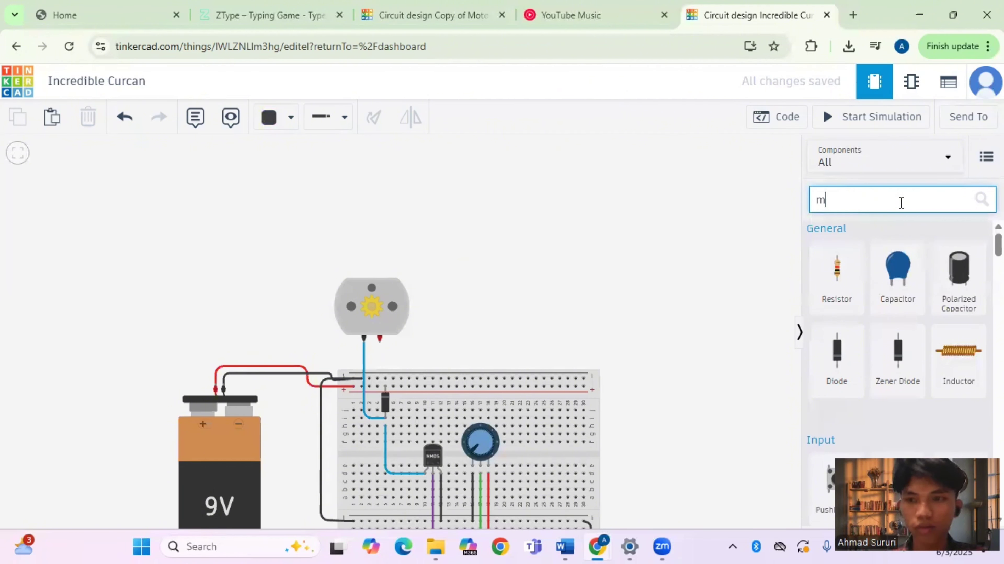
{"action": "type", "text": "ulti"}
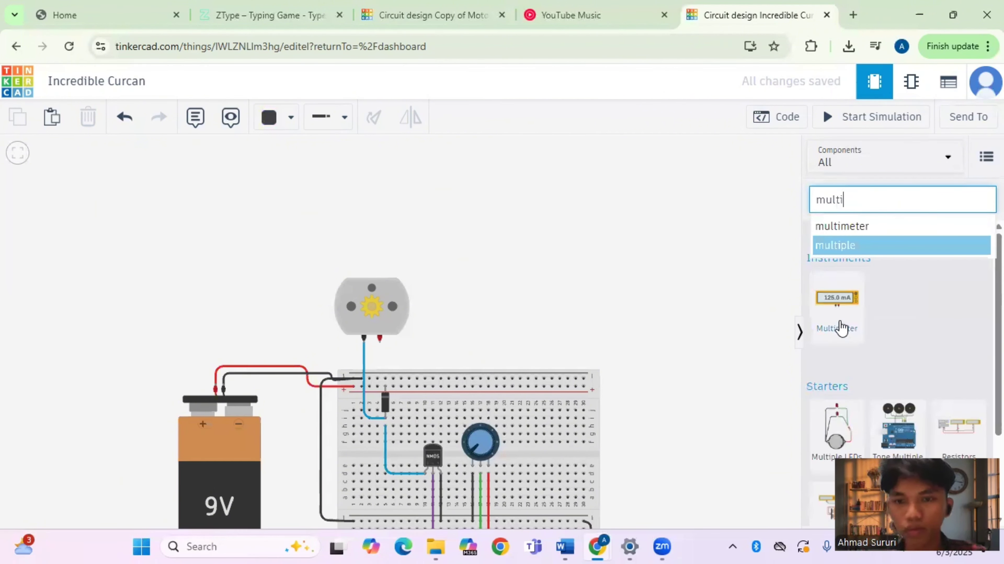
Step: Place a multimeter in Voltage mode above the breadboard and duplicate it
{"action": "left_click_drag", "start_coordinate": [841, 328], "coordinate": [552, 271]}
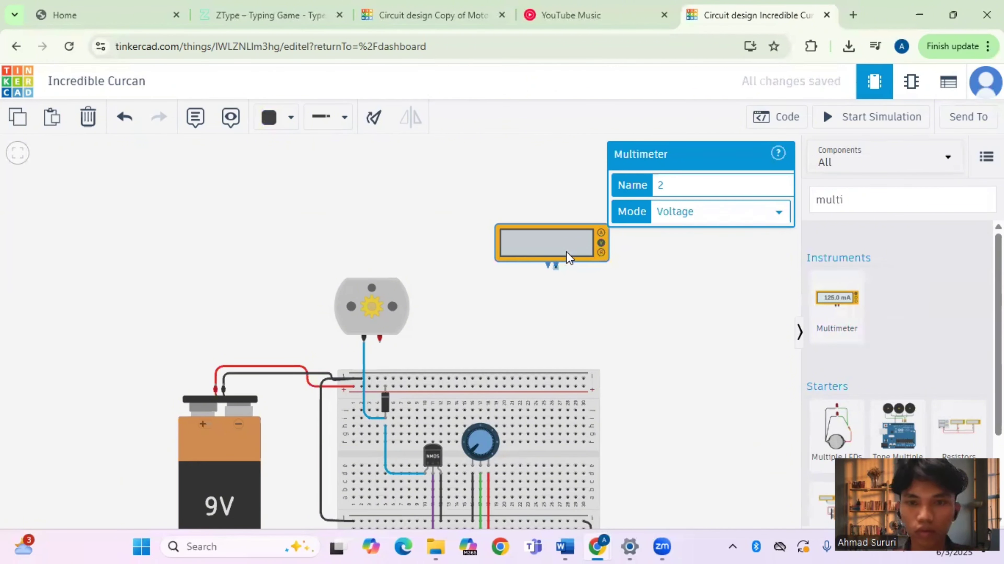
{"action": "key", "text": "ctrl+c"}
{"action": "key", "text": "ctrl+v"}
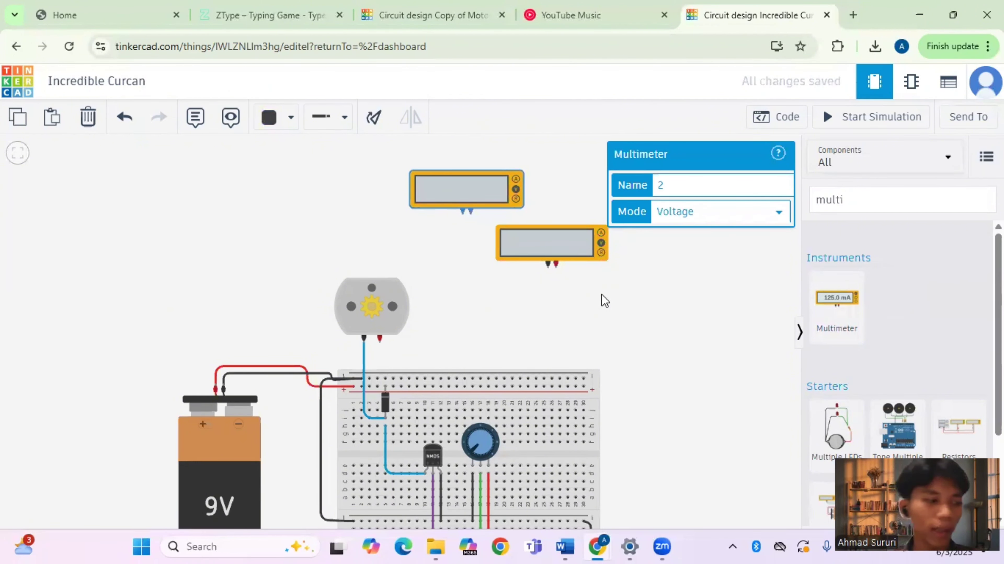
Step: Connect the lower multimeter's positive terminal to the upper positive rail beside the diode with a red wire
{"action": "left_click", "coordinate": [537, 287]}
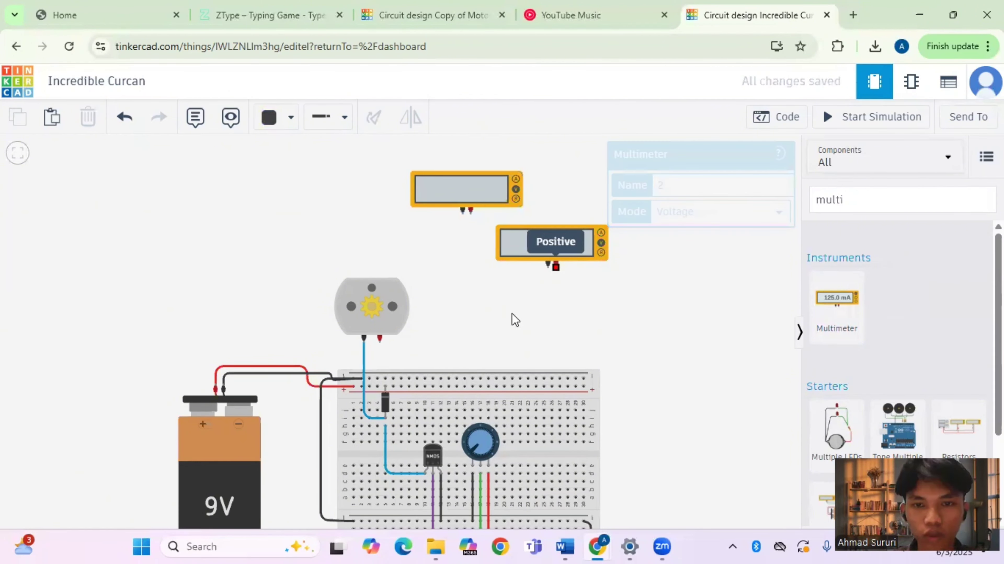
{"action": "left_click", "coordinate": [444, 366]}
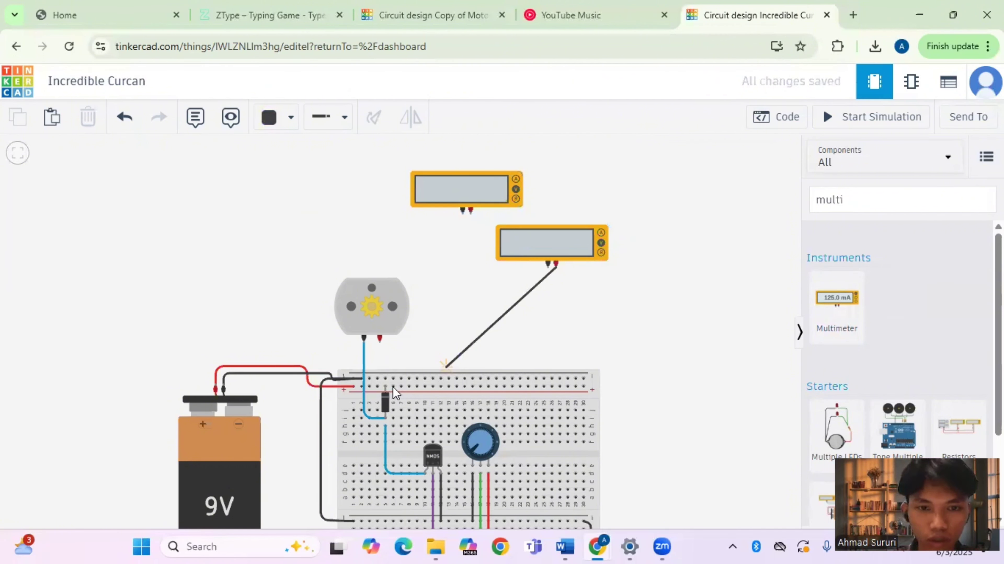
{"action": "left_click", "coordinate": [393, 386]}
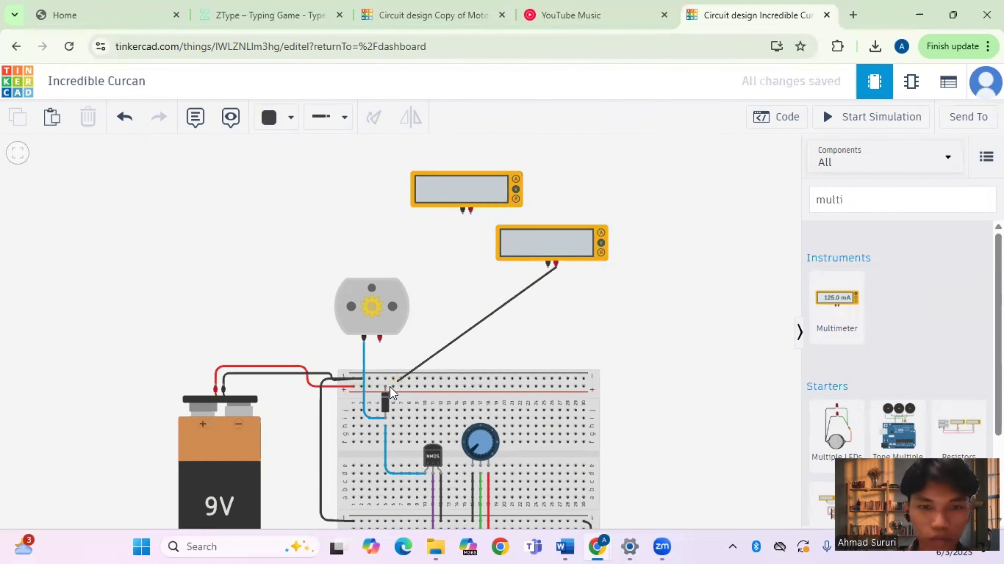
{"action": "left_click", "coordinate": [391, 386]}
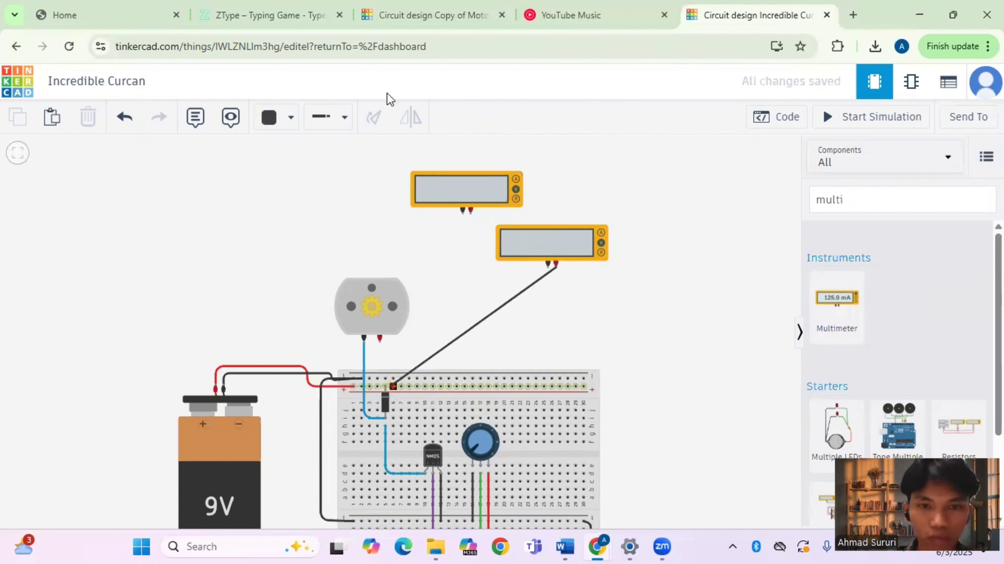
{"action": "left_click", "coordinate": [290, 126]}
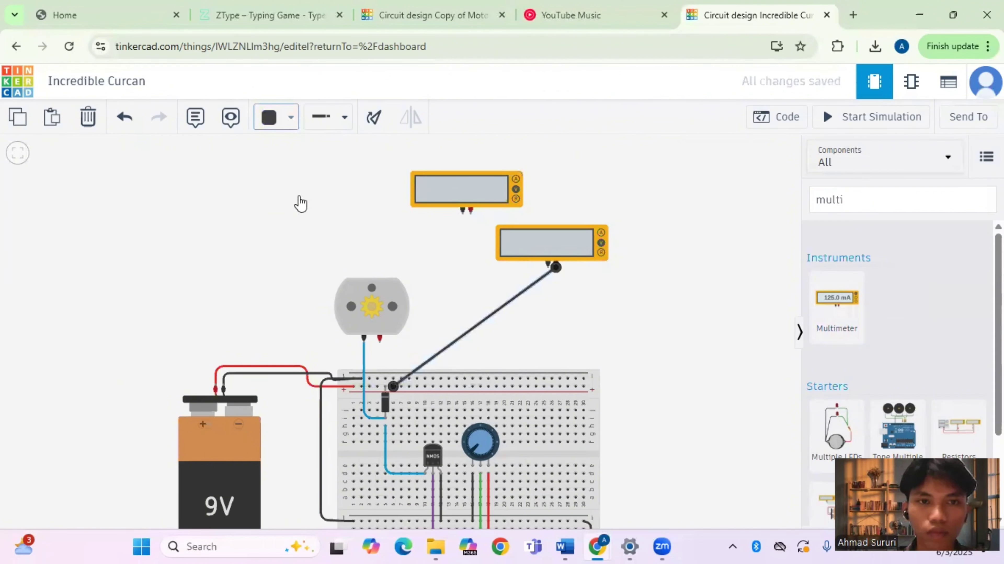
{"action": "left_click", "coordinate": [304, 194]}
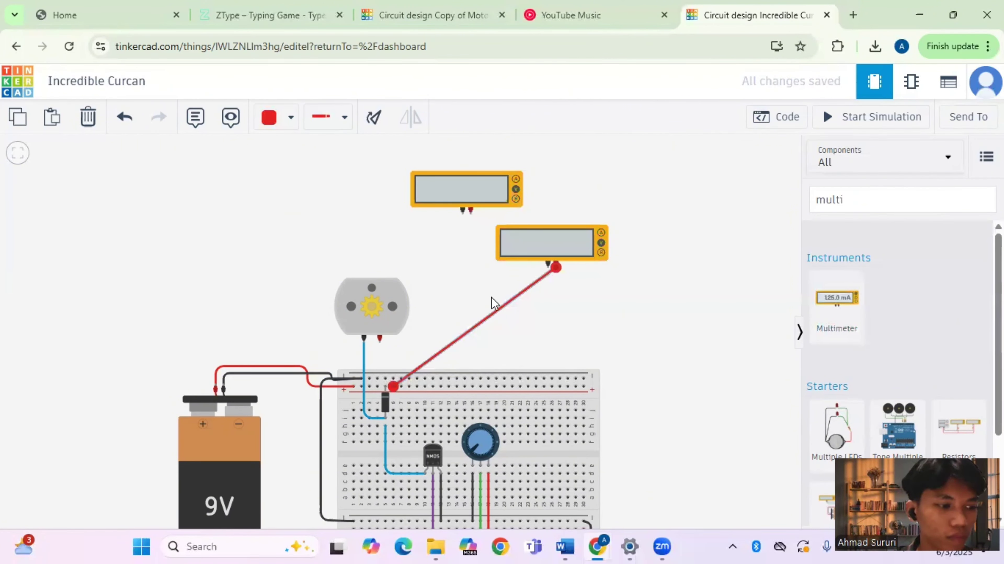
Step: Connect the lower multimeter's negative terminal to the motor's red terminal with a black wire
{"action": "left_click", "coordinate": [546, 261]}
{"action": "left_click", "coordinate": [548, 265]}
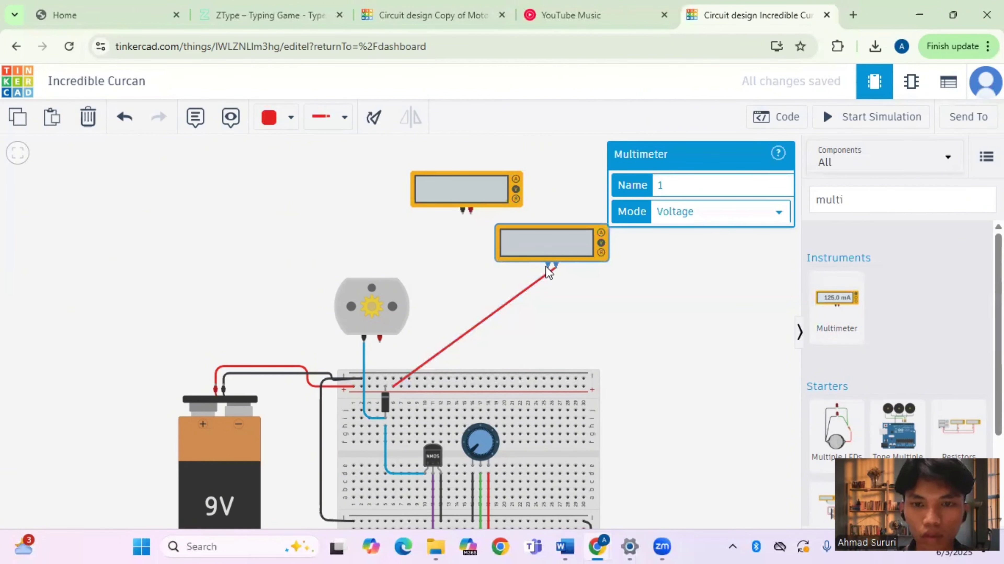
{"action": "left_click", "coordinate": [547, 267]}
{"action": "left_click", "coordinate": [381, 342]}
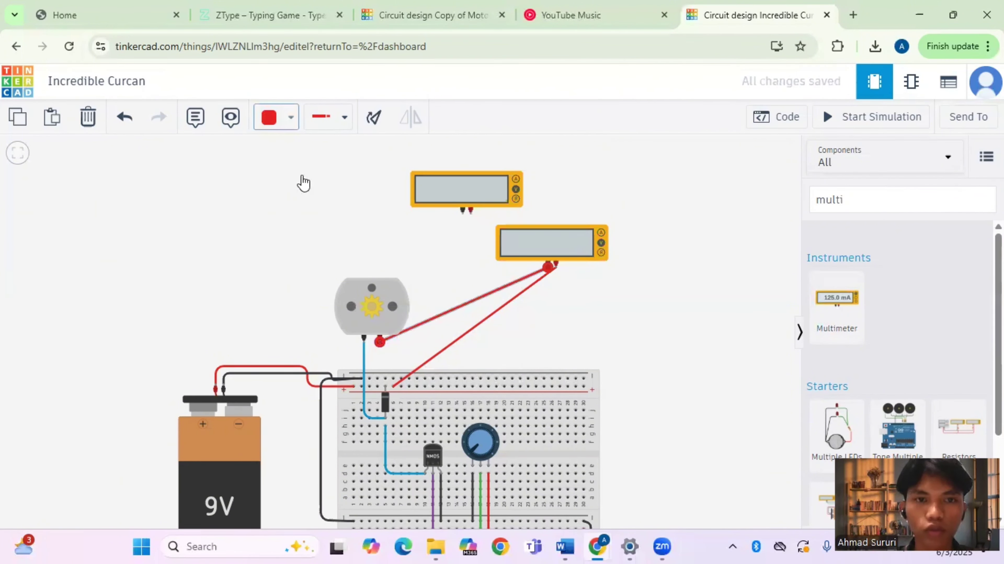
{"action": "left_click", "coordinate": [293, 118]}
{"action": "left_click", "coordinate": [308, 166]}
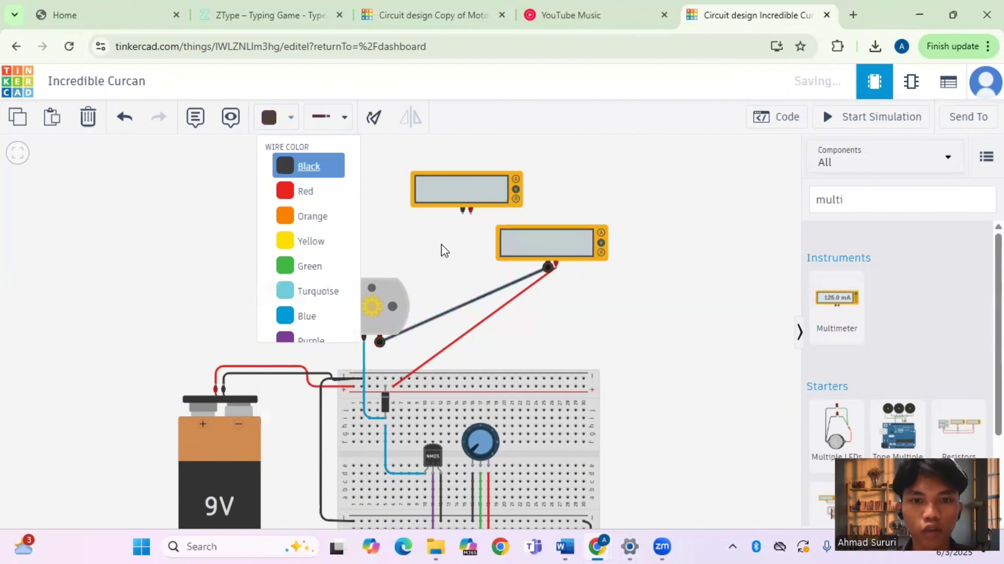
{"action": "left_click", "coordinate": [444, 251]}
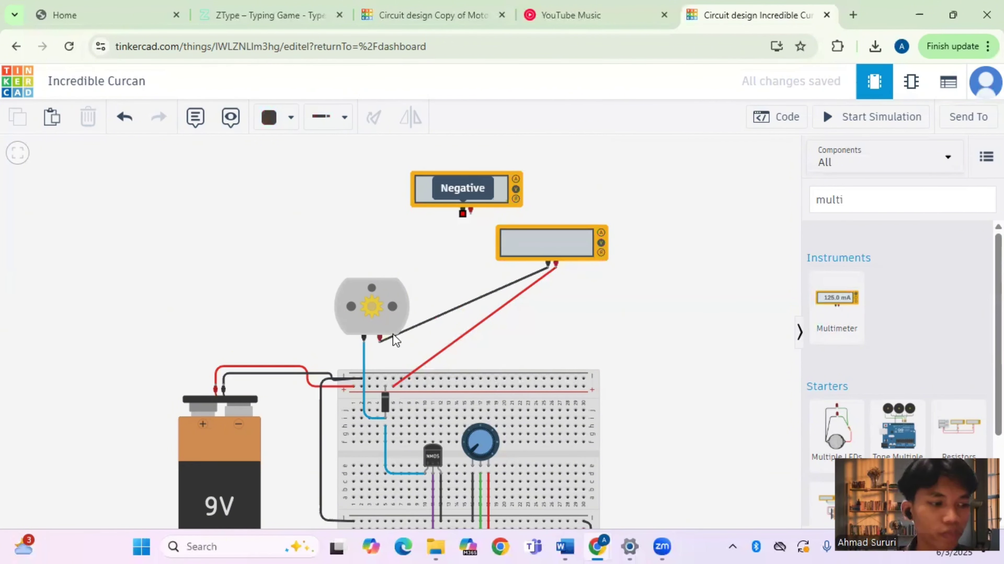
{"action": "left_click", "coordinate": [381, 340]}
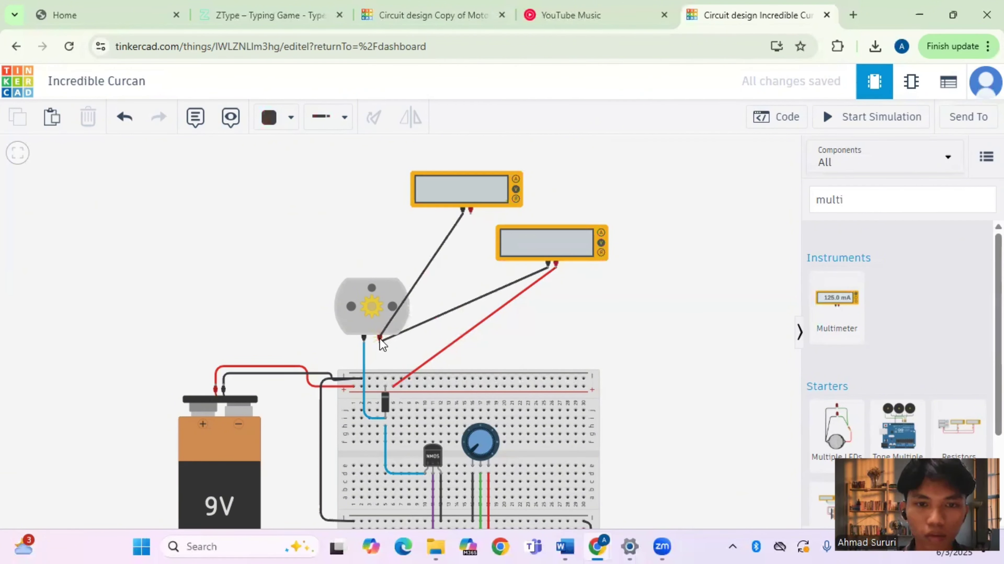
{"action": "left_click", "coordinate": [380, 339]}
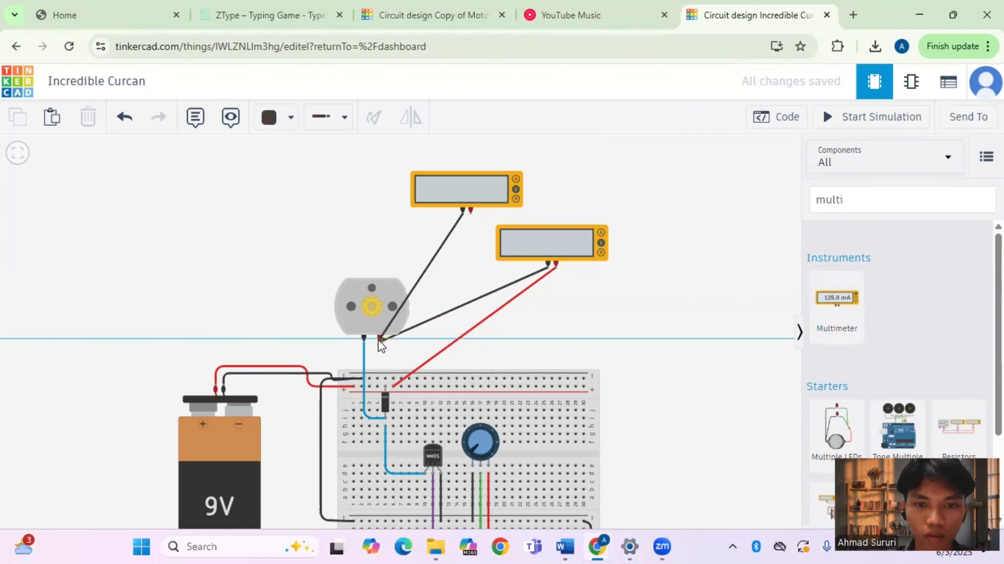
{"action": "left_click", "coordinate": [380, 340]}
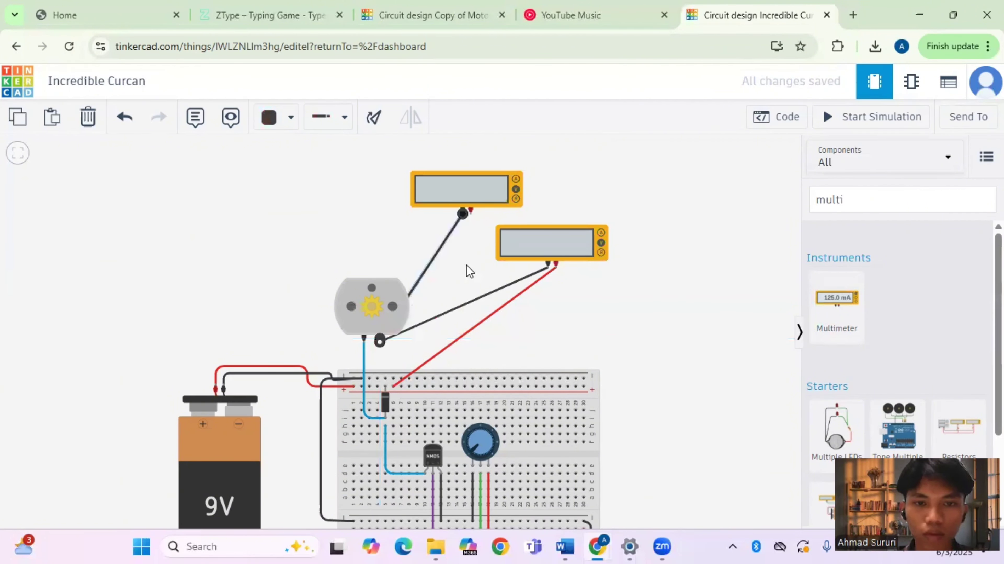
{"action": "left_click", "coordinate": [484, 217]}
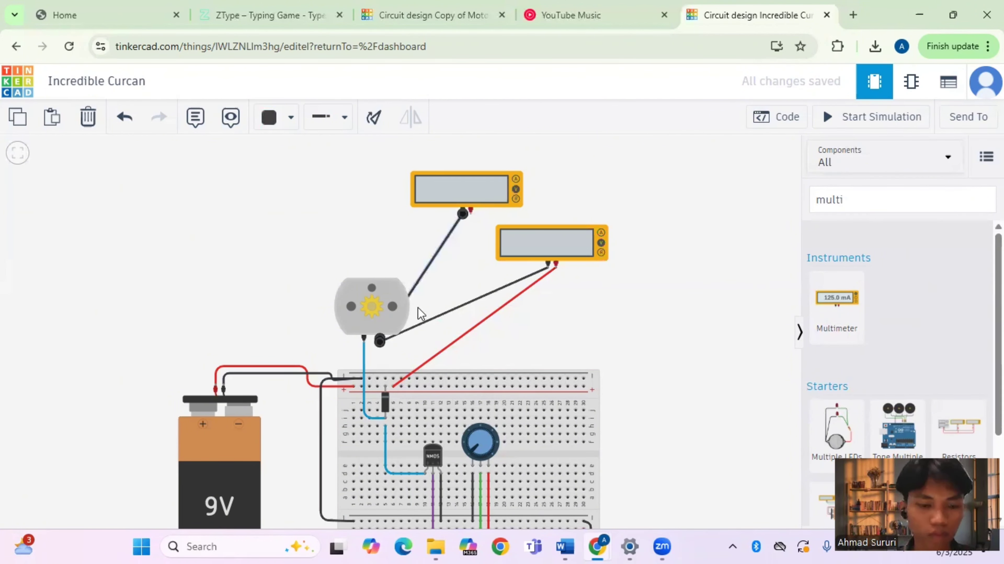
{"action": "key", "text": "ctrl+z"}
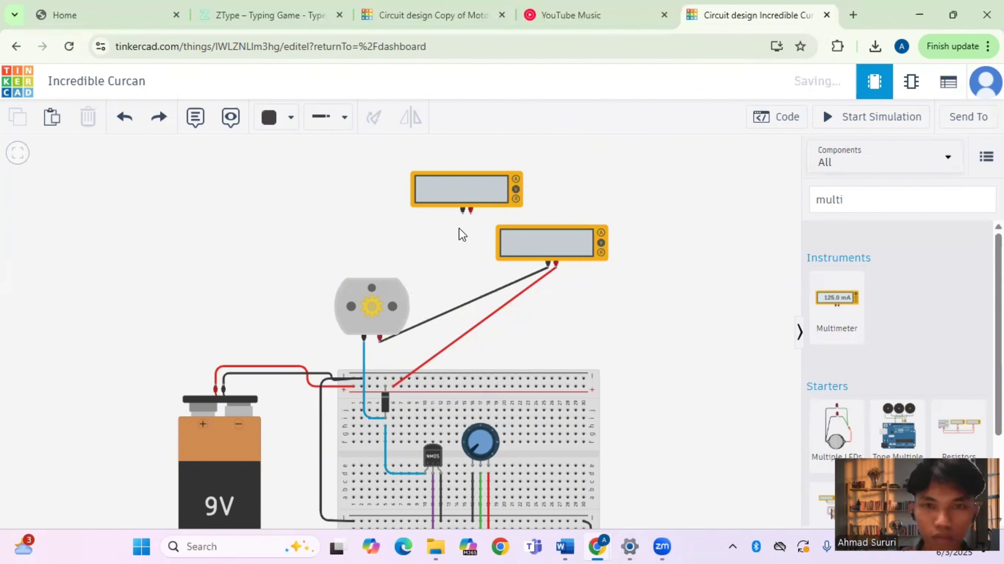
Step: Connect the upper multimeter's negative terminal to the motor's black terminal with a black wire
{"action": "left_click", "coordinate": [463, 213]}
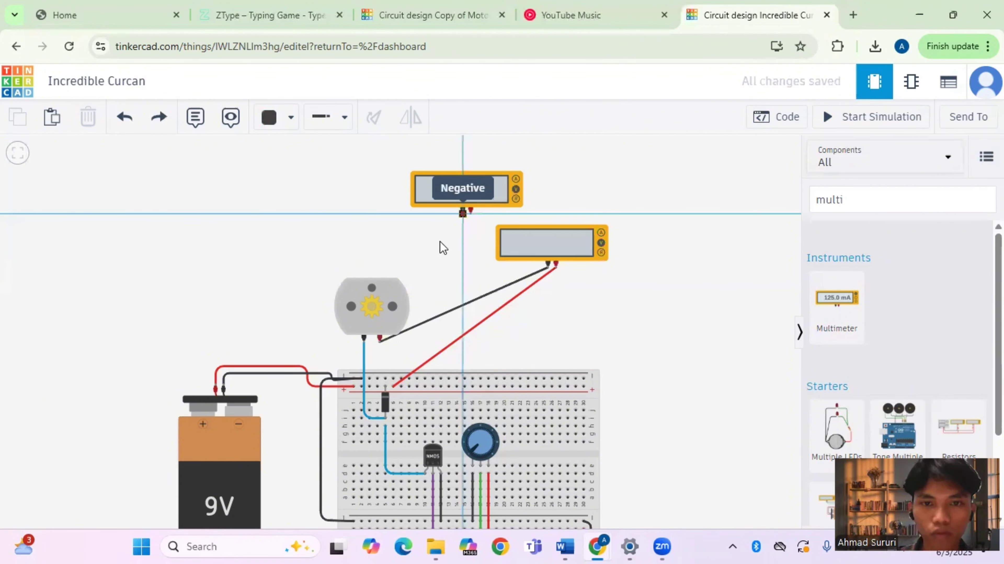
{"action": "left_click", "coordinate": [363, 339]}
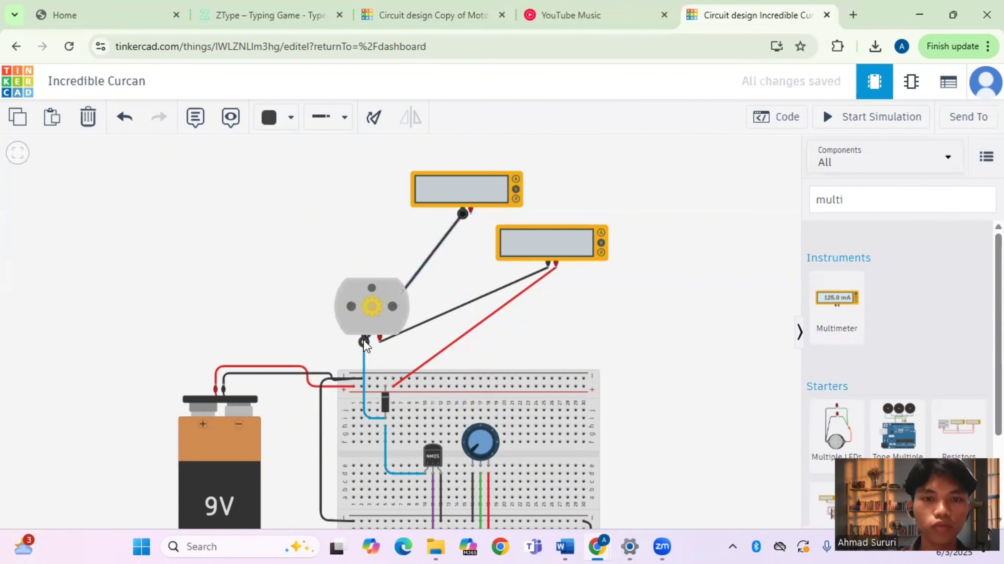
{"action": "left_click", "coordinate": [469, 218]}
Step: Connect the upper multimeter's positive terminal to the motor's red terminal (Terminal 2) and colour that wire red
{"action": "left_click", "coordinate": [470, 215]}
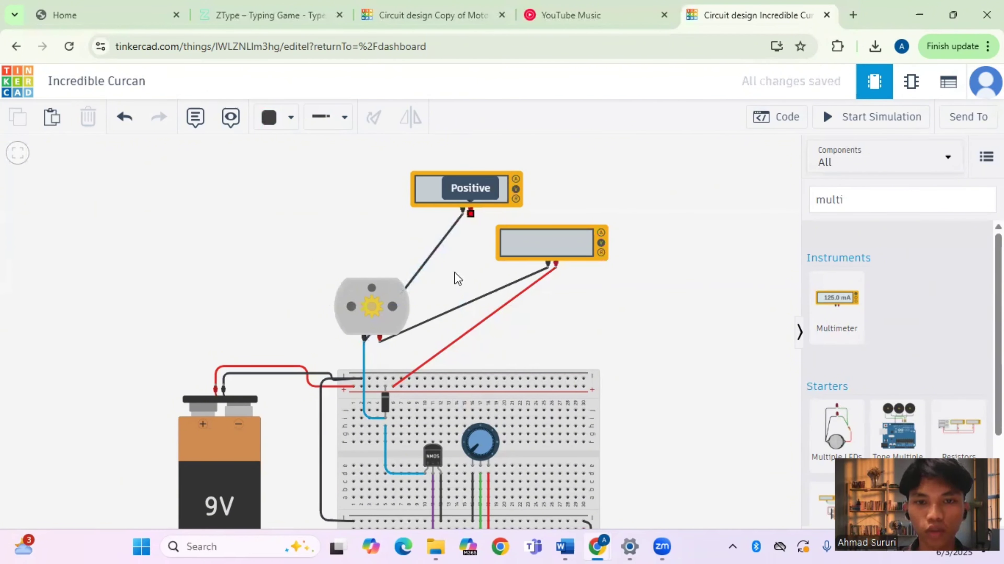
{"action": "left_click", "coordinate": [380, 340]}
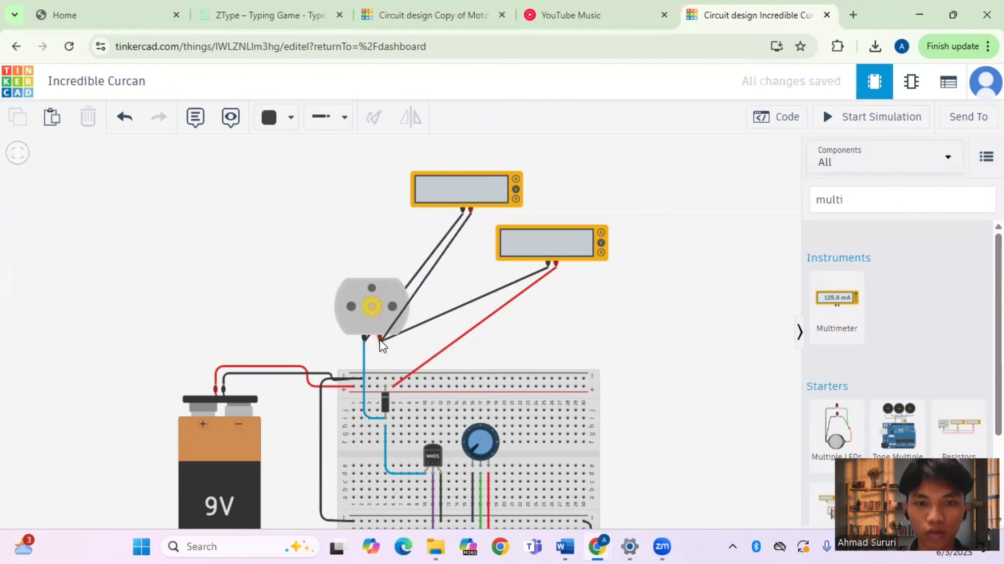
{"action": "left_click", "coordinate": [380, 339]}
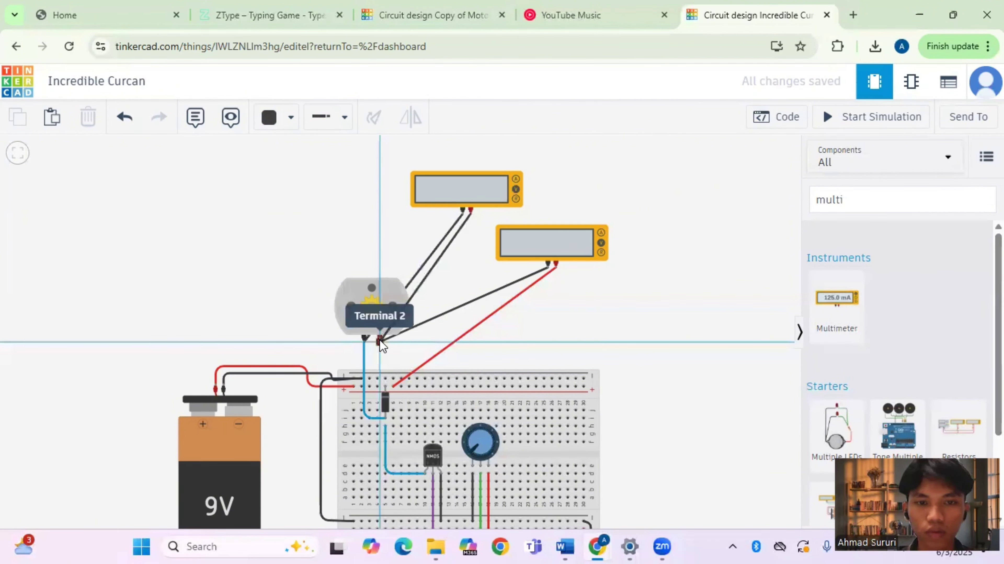
{"action": "left_click", "coordinate": [380, 341]}
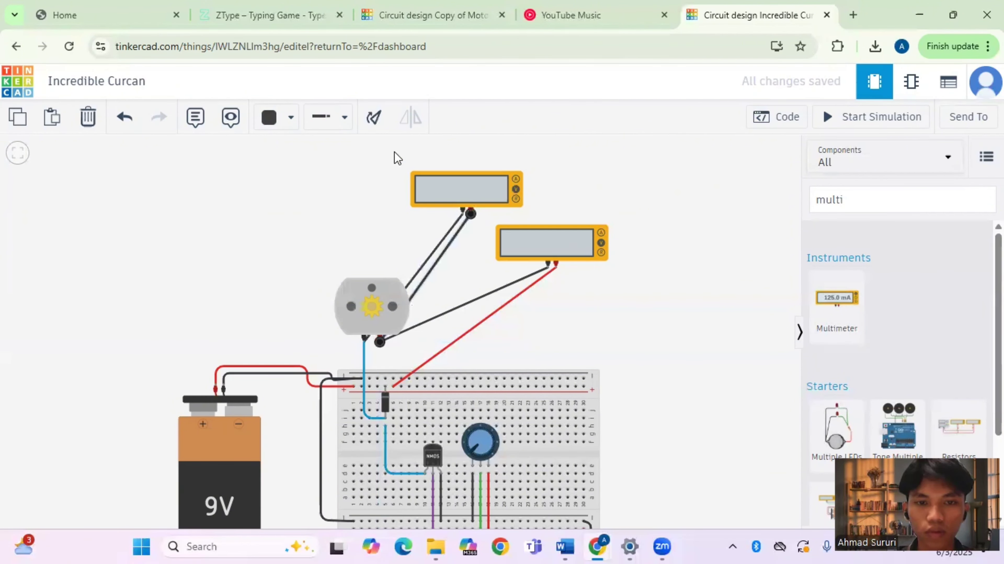
{"action": "left_click", "coordinate": [291, 117]}
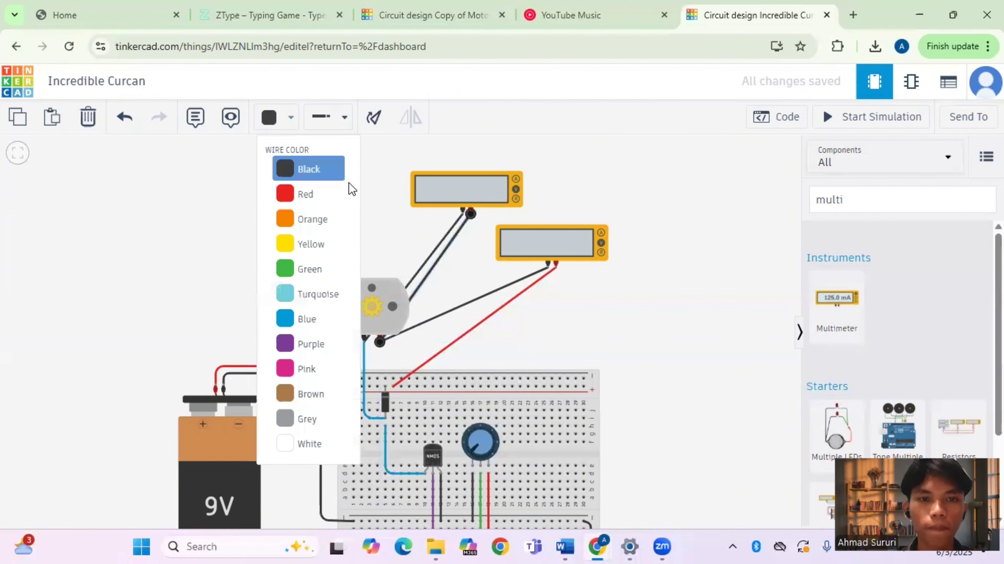
{"action": "left_click", "coordinate": [343, 194]}
{"action": "left_click", "coordinate": [685, 208]}
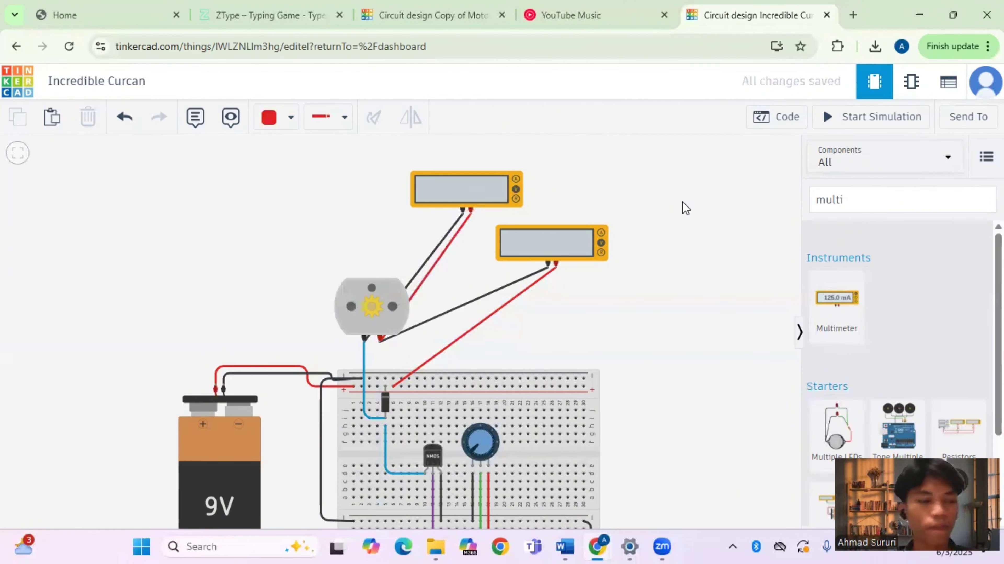
{"action": "left_click", "coordinate": [479, 442]}
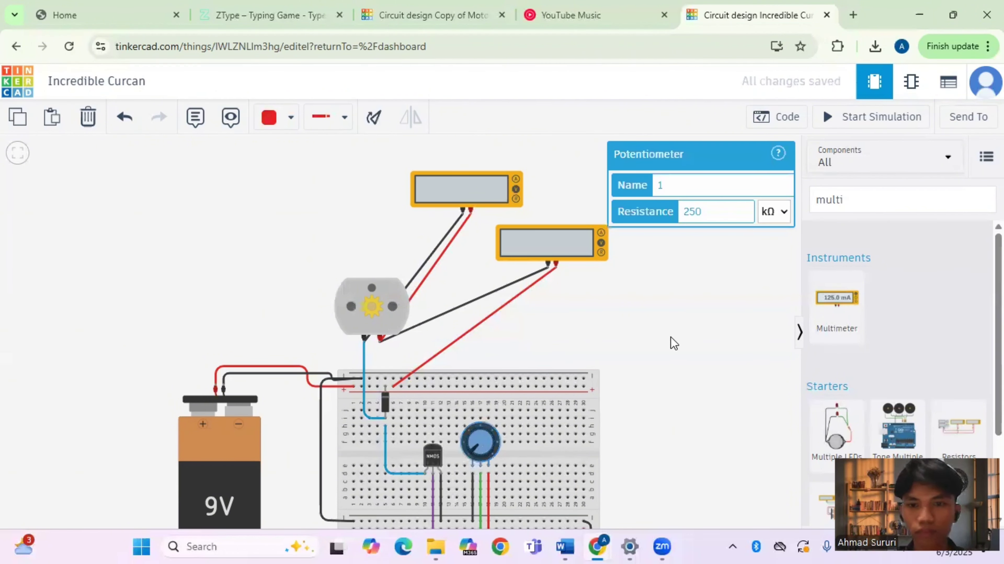
{"action": "left_click", "coordinate": [684, 372]}
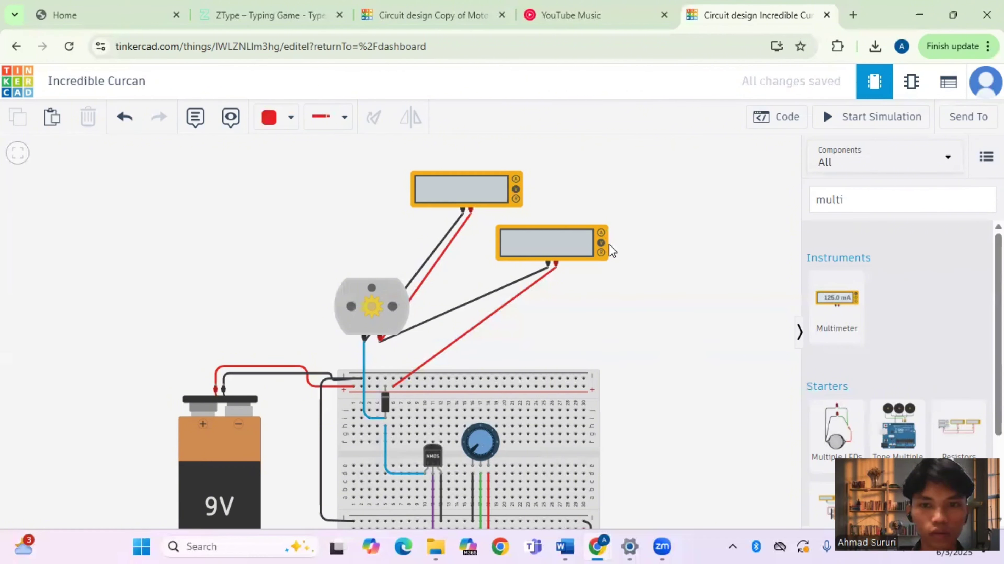
Step: Set the lower multimeter's mode to Amperage
{"action": "left_click", "coordinate": [602, 246]}
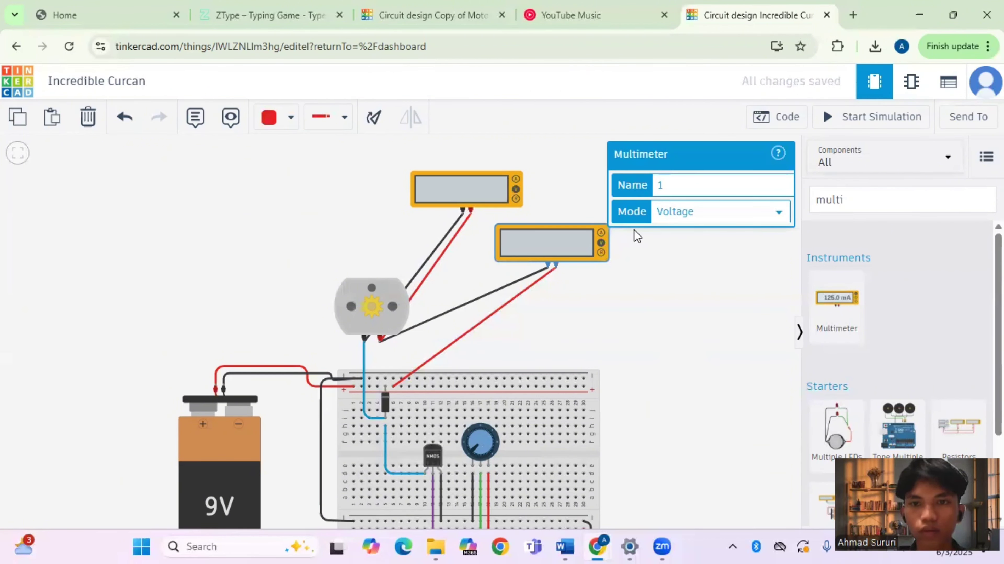
{"action": "left_click", "coordinate": [768, 216]}
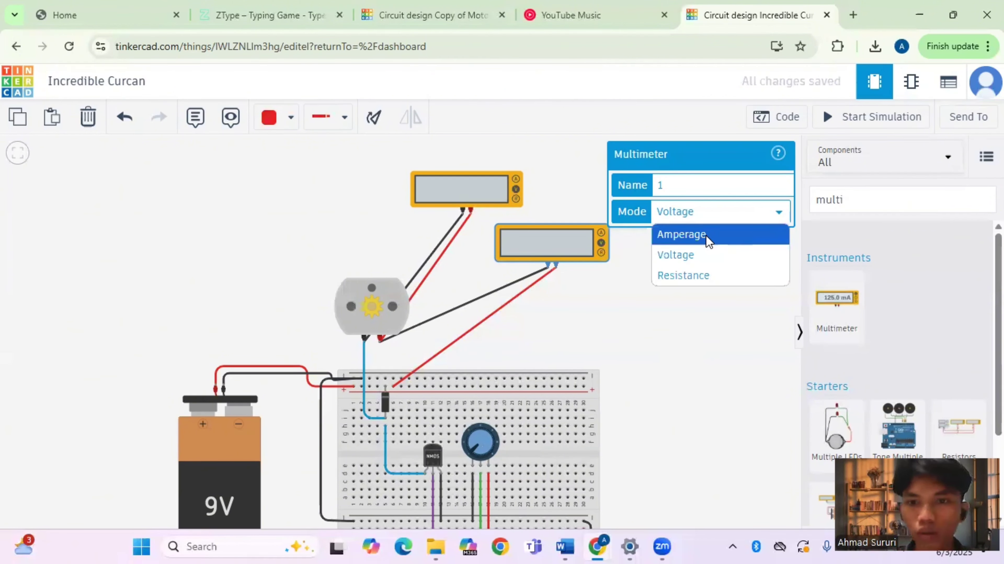
{"action": "left_click", "coordinate": [676, 240]}
{"action": "left_click", "coordinate": [522, 212]}
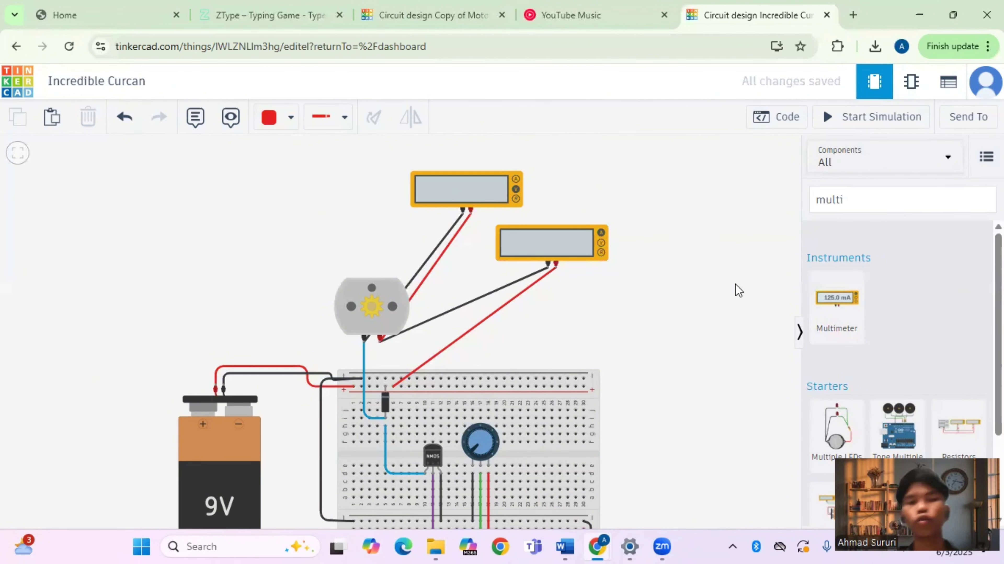
Step: Test the Arduino motor circuit by running the simulation and turning the potentiometer, and stop the simulation
{"action": "scroll", "coordinate": [735, 367], "scroll_direction": "down", "scroll_amount": 1}
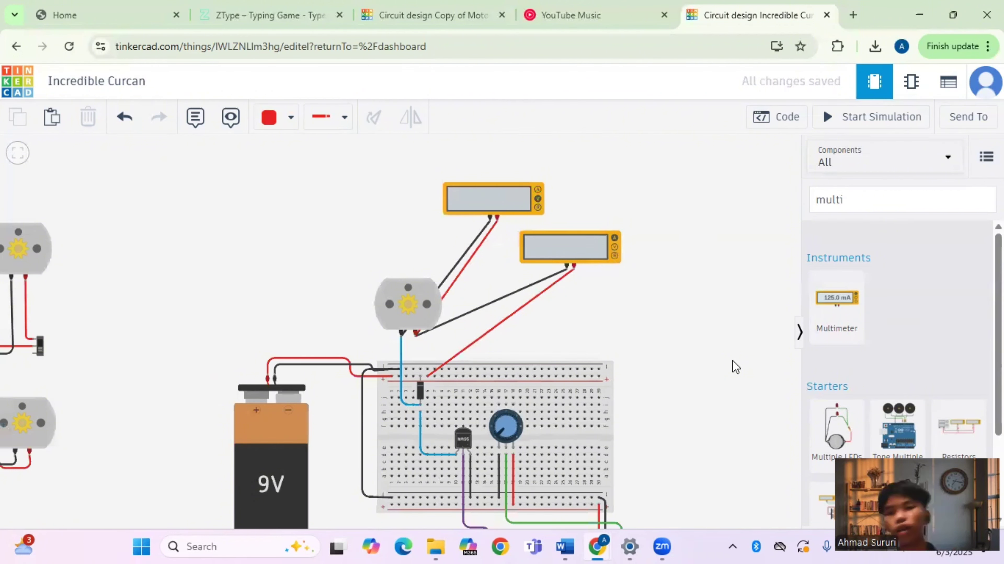
{"action": "scroll", "coordinate": [735, 367], "scroll_direction": "down", "scroll_amount": 2}
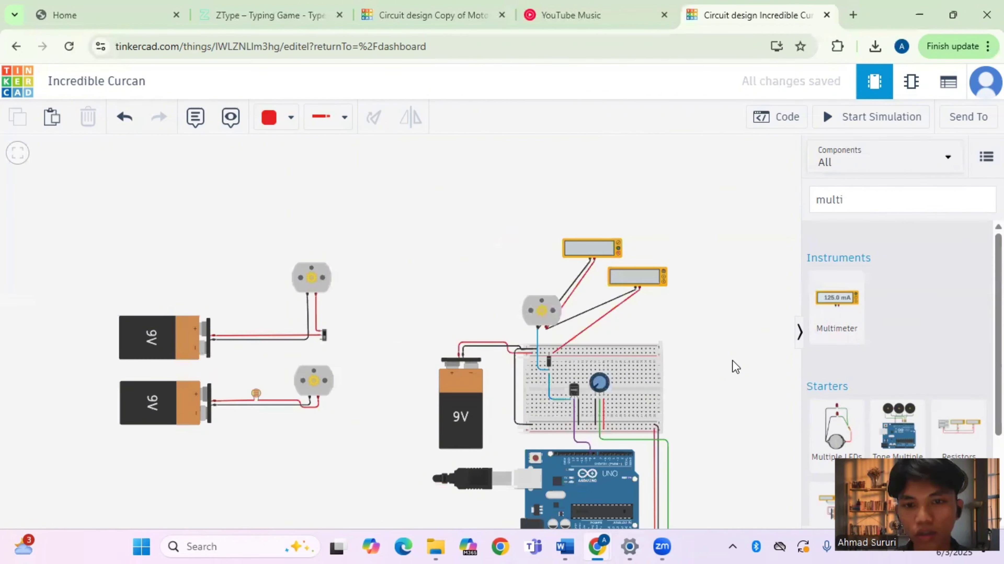
{"action": "scroll", "coordinate": [735, 366], "scroll_direction": "up", "scroll_amount": 1}
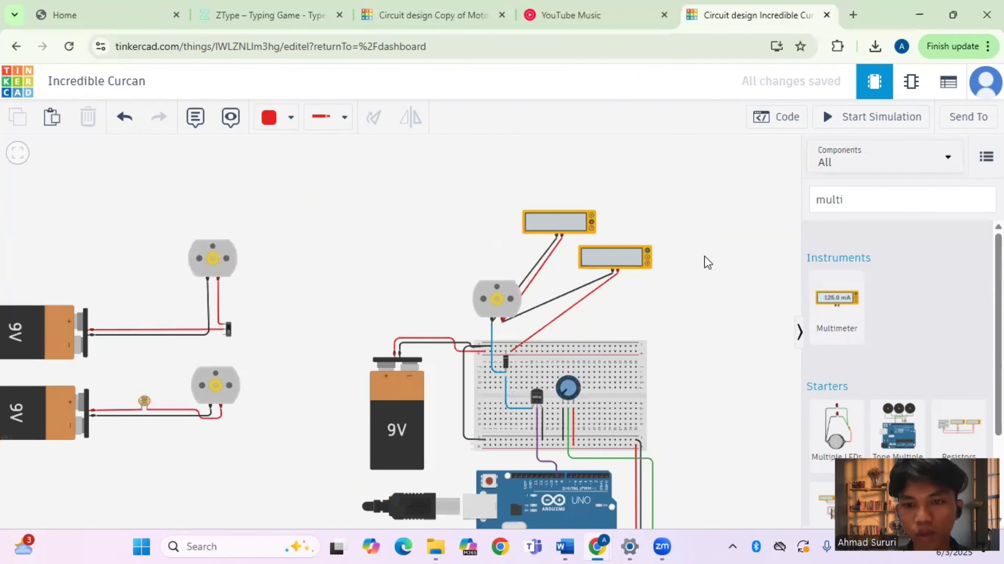
{"action": "scroll", "coordinate": [706, 263], "scroll_direction": "down", "scroll_amount": 1}
{"action": "scroll", "coordinate": [671, 299], "scroll_direction": "right", "scroll_amount": 1}
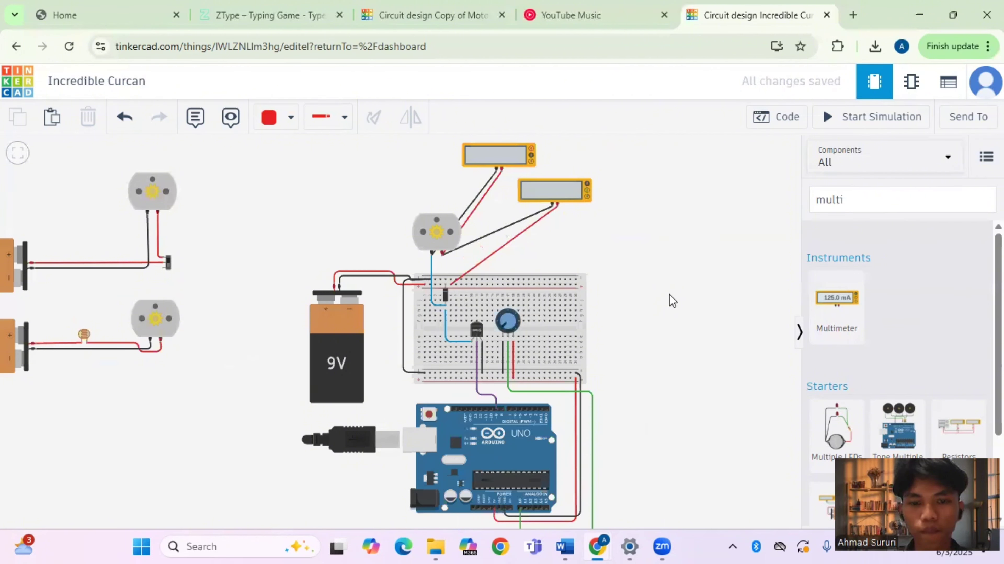
{"action": "scroll", "coordinate": [670, 300], "scroll_direction": "down", "scroll_amount": 1}
{"action": "scroll", "coordinate": [665, 295], "scroll_direction": "right", "scroll_amount": 1}
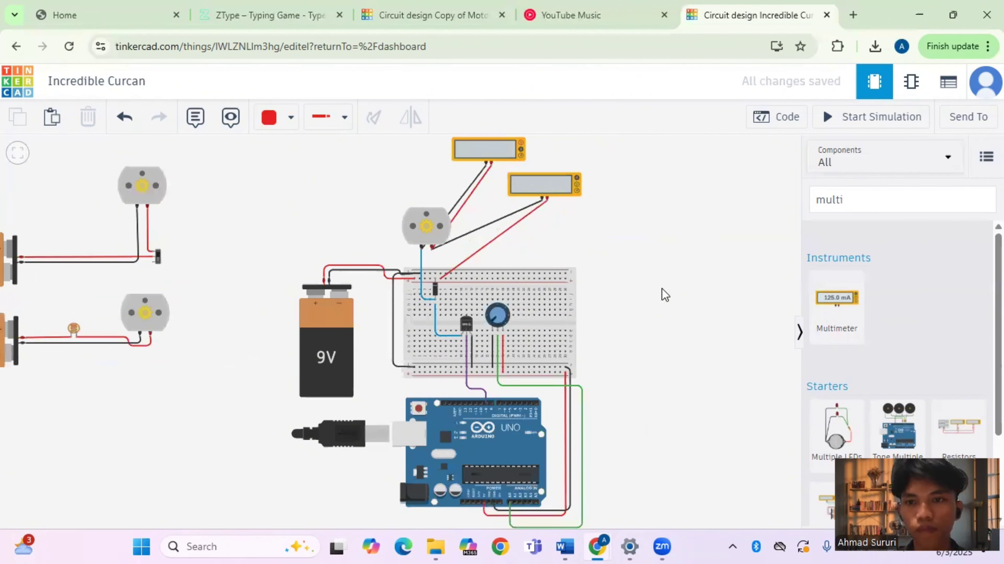
{"action": "left_click", "coordinate": [841, 128]}
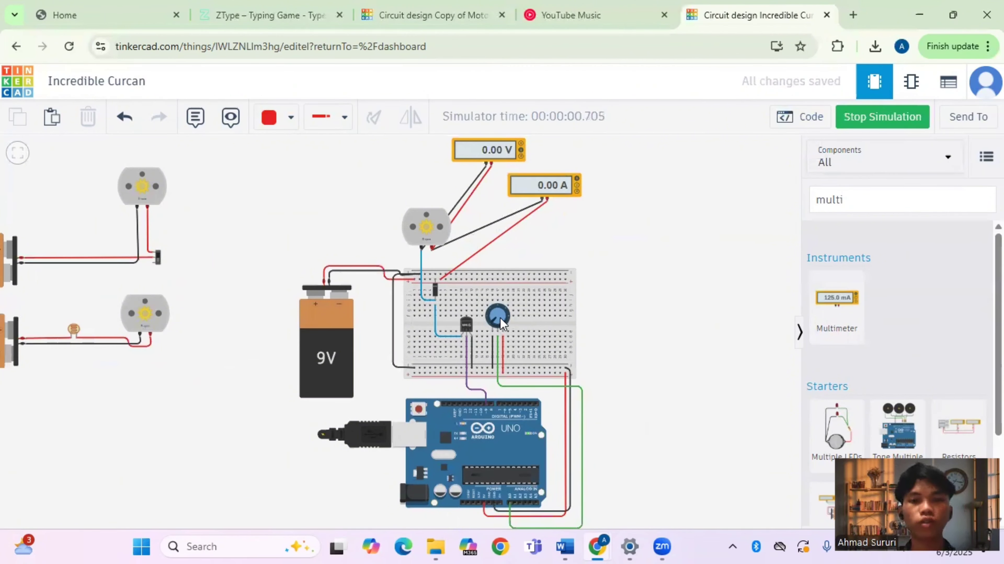
{"action": "left_click_drag", "start_coordinate": [500, 319], "coordinate": [502, 321]}
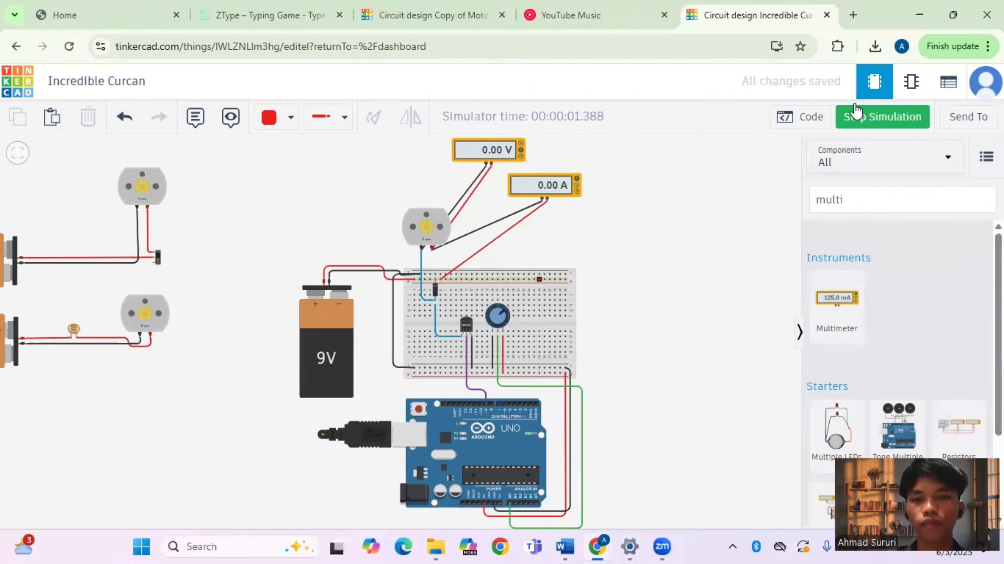
{"action": "left_click", "coordinate": [863, 127]}
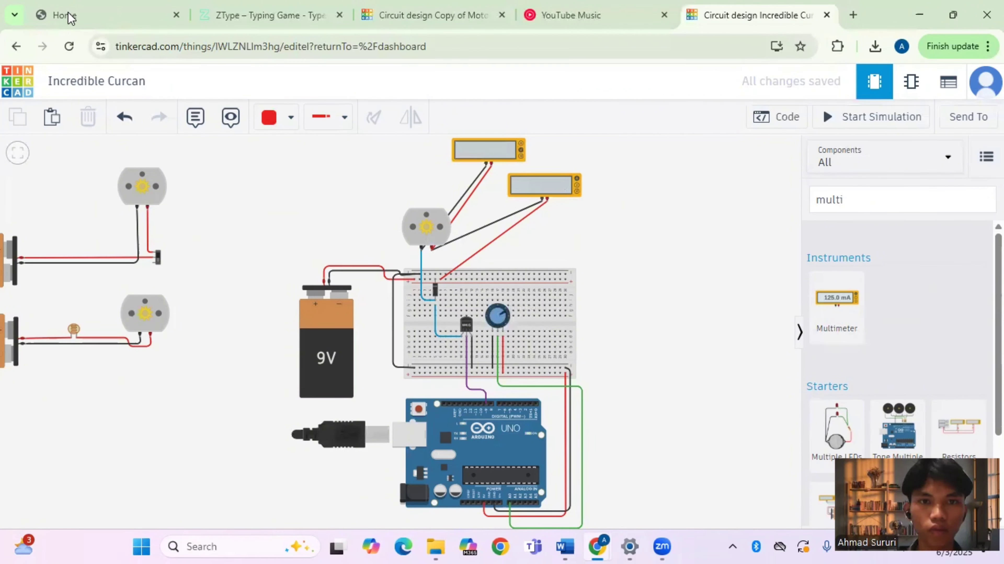
Step: Switch to the already finished copy of the motor circuit design and copy all of its Arduino code
{"action": "key", "text": "ctrl+2"}
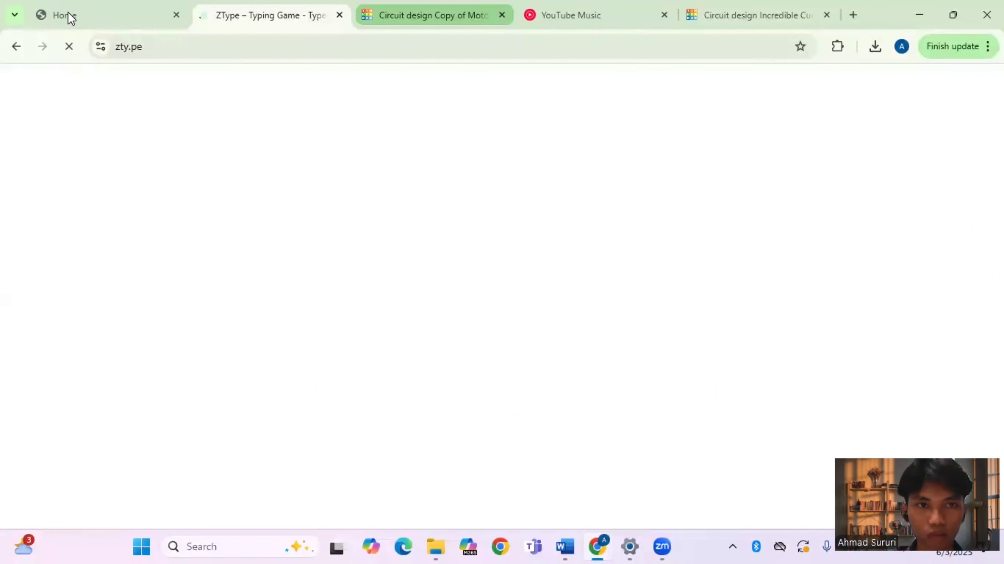
{"action": "key", "text": "ctrl+3"}
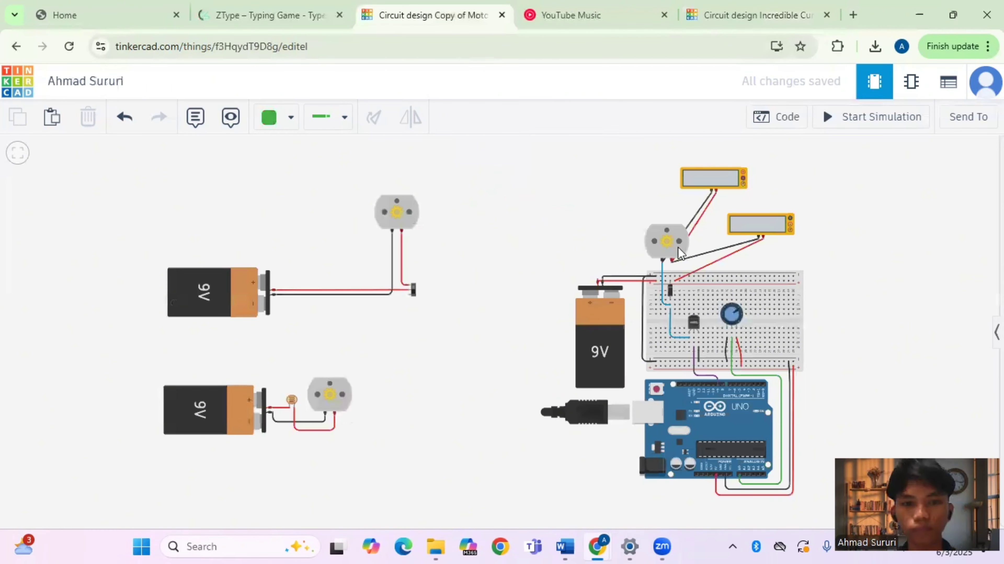
{"action": "left_click", "coordinate": [786, 123]}
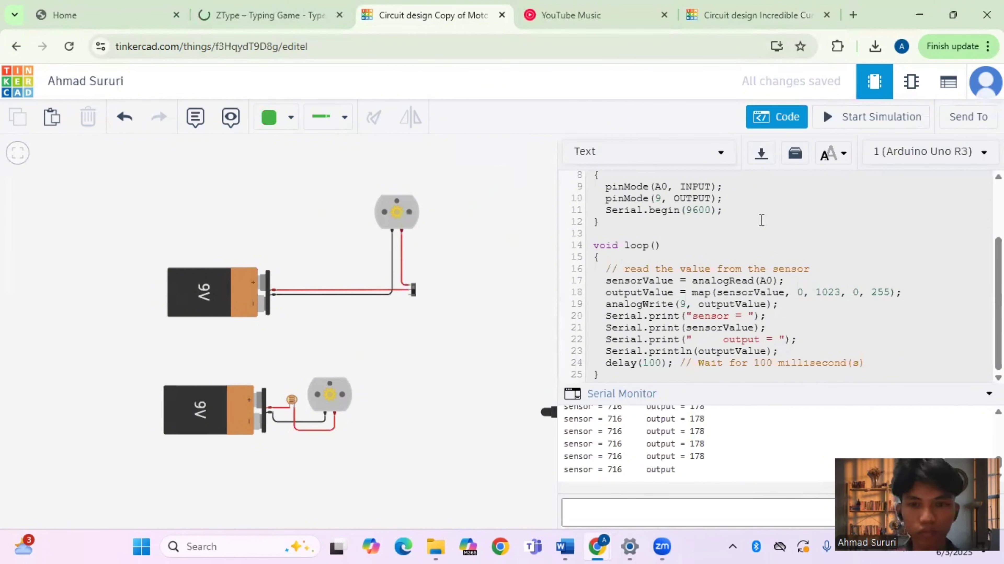
{"action": "key", "text": "ctrl+a"}
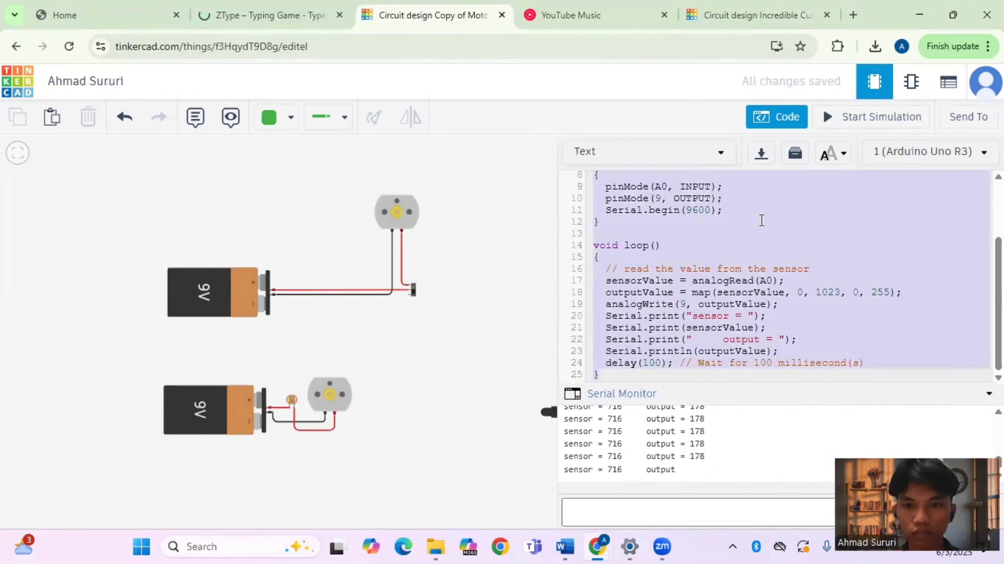
Step: Return to the Incredible Curcan design, open its Arduino code and change the edit mode to Text, discarding the blocks
{"action": "left_click", "coordinate": [730, 16]}
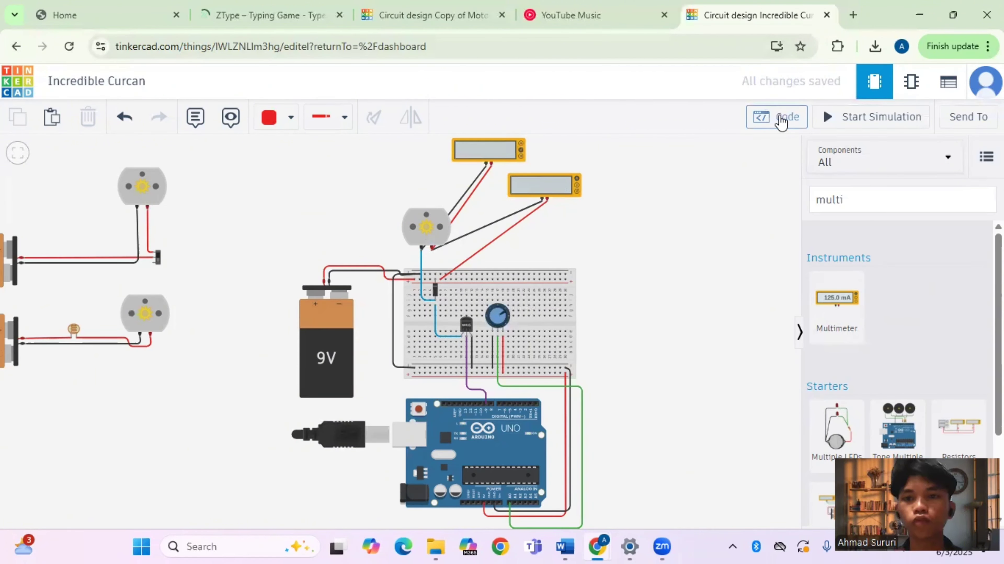
{"action": "left_click", "coordinate": [781, 121]}
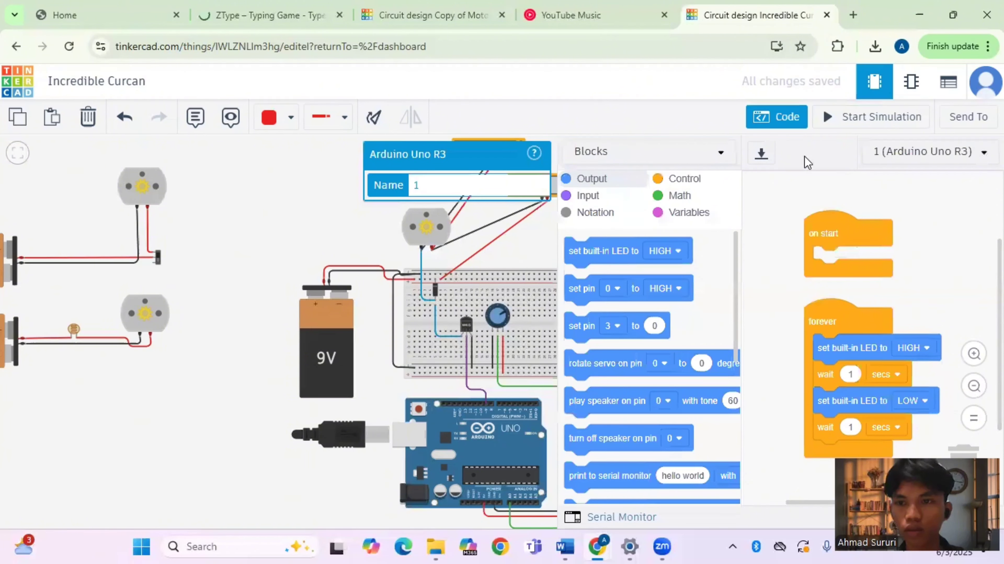
{"action": "left_click", "coordinate": [717, 161]}
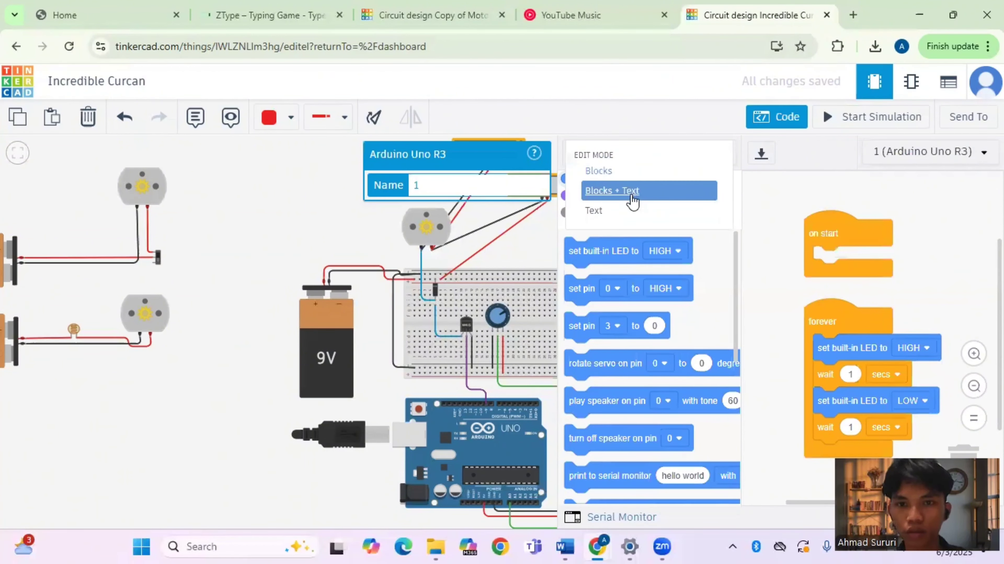
{"action": "left_click", "coordinate": [621, 212]}
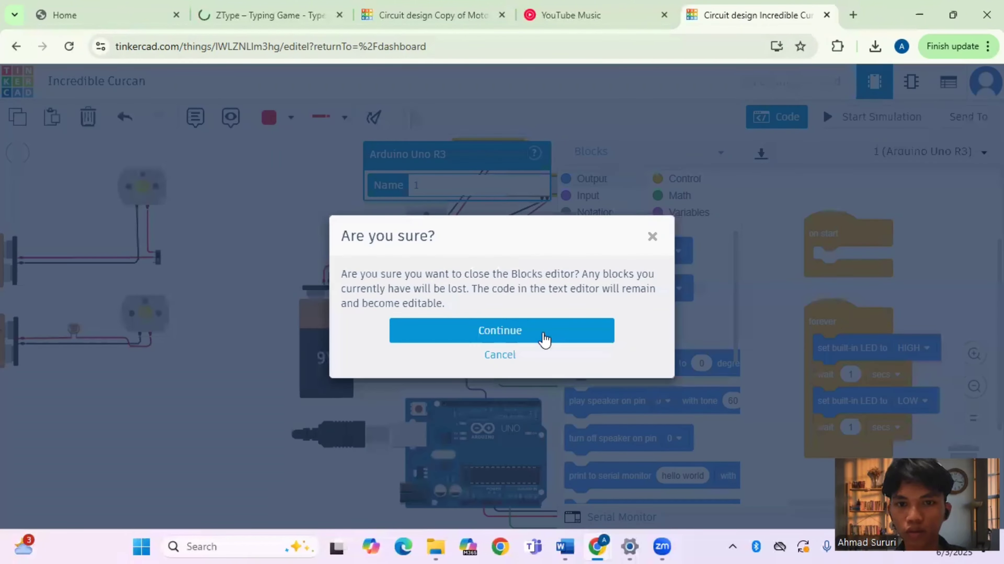
{"action": "left_click", "coordinate": [540, 336]}
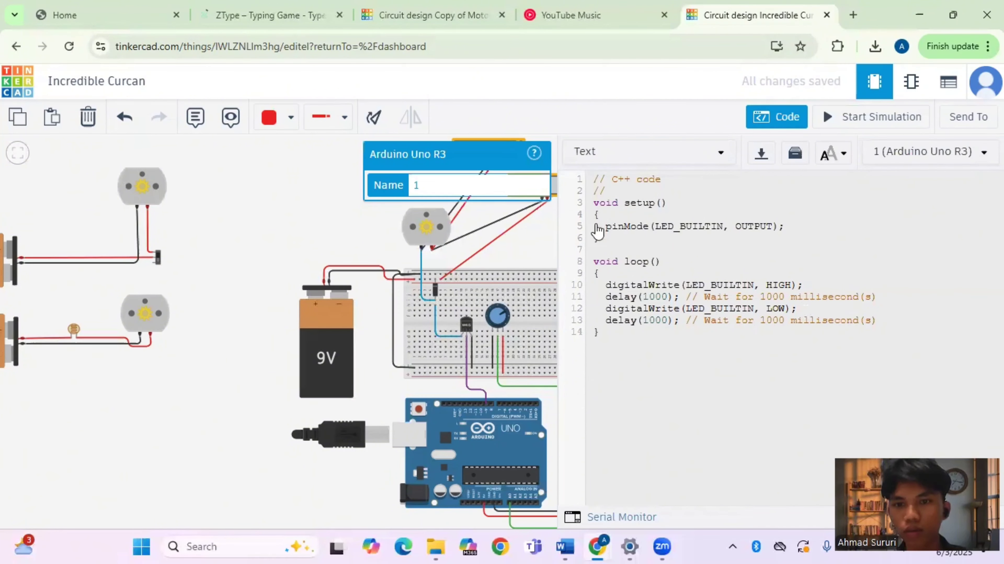
Step: Replace all of the Arduino's default code with the copied sensorValue/outputValue motor control code and close the code editor
{"action": "key", "text": "ctrl+a"}
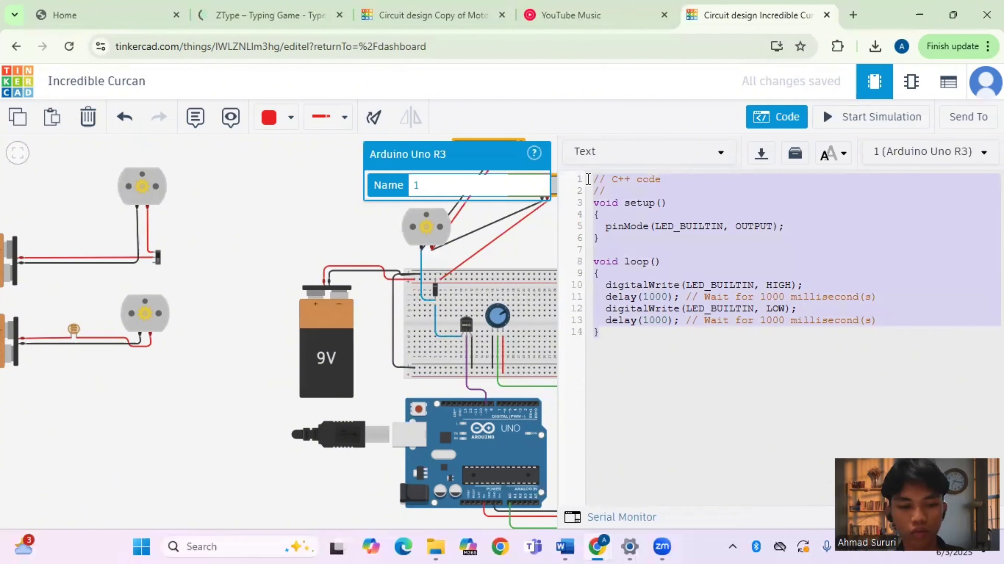
{"action": "key", "text": "ctrl+v"}
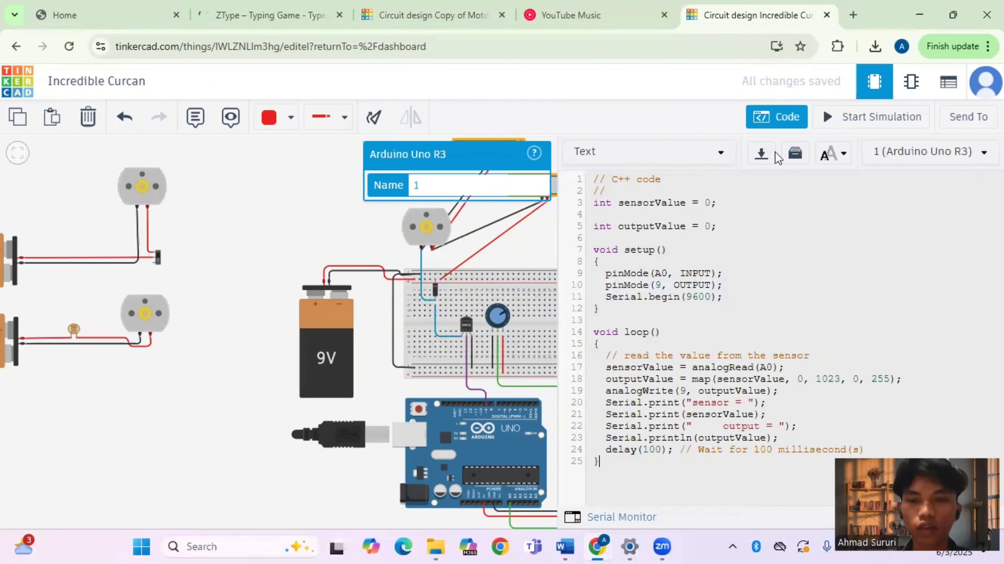
{"action": "left_click", "coordinate": [777, 117]}
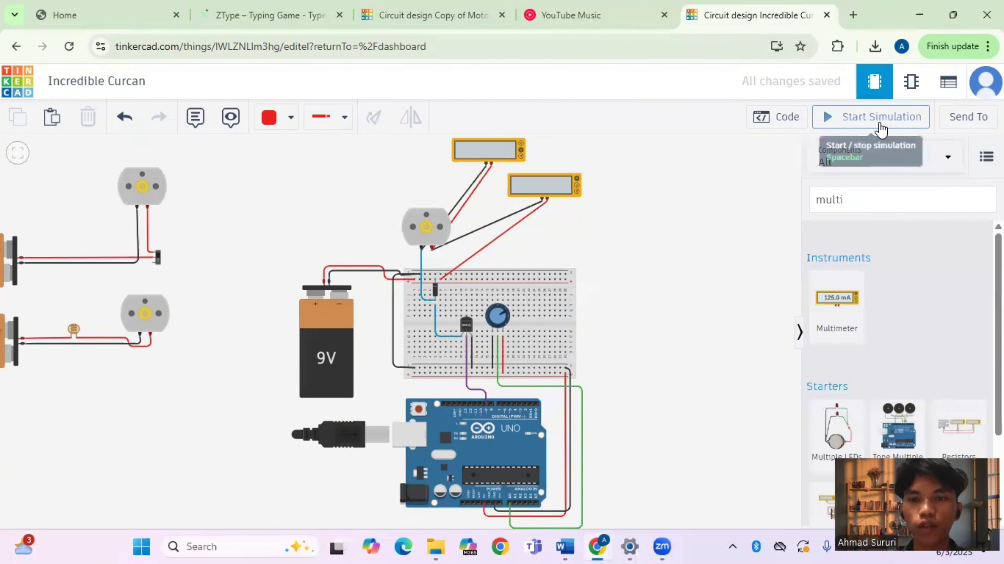
Step: Start the simulation and examine the Arduino circuit's motor speed along with the voltage and current on its two multimeters
{"action": "left_click", "coordinate": [880, 128]}
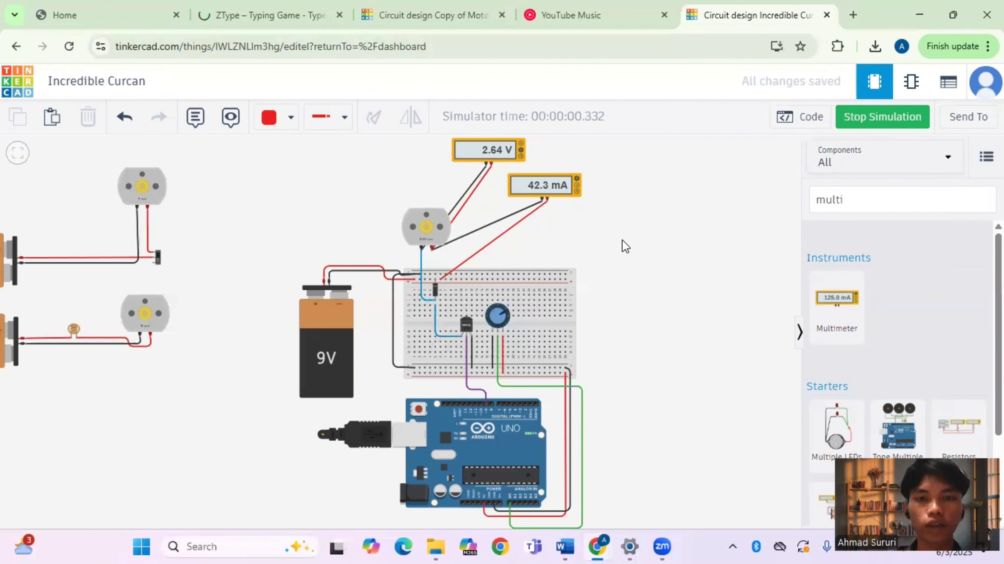
{"action": "scroll", "coordinate": [393, 269], "scroll_direction": "up", "scroll_amount": 2}
{"action": "scroll", "coordinate": [259, 222], "scroll_direction": "up", "scroll_amount": 2}
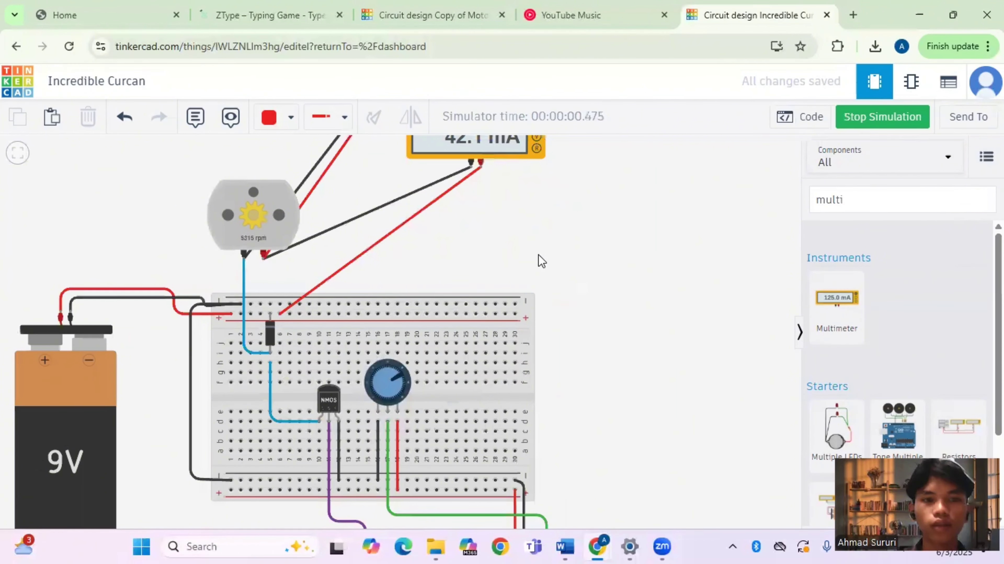
{"action": "scroll", "coordinate": [541, 260], "scroll_direction": "down", "scroll_amount": 1}
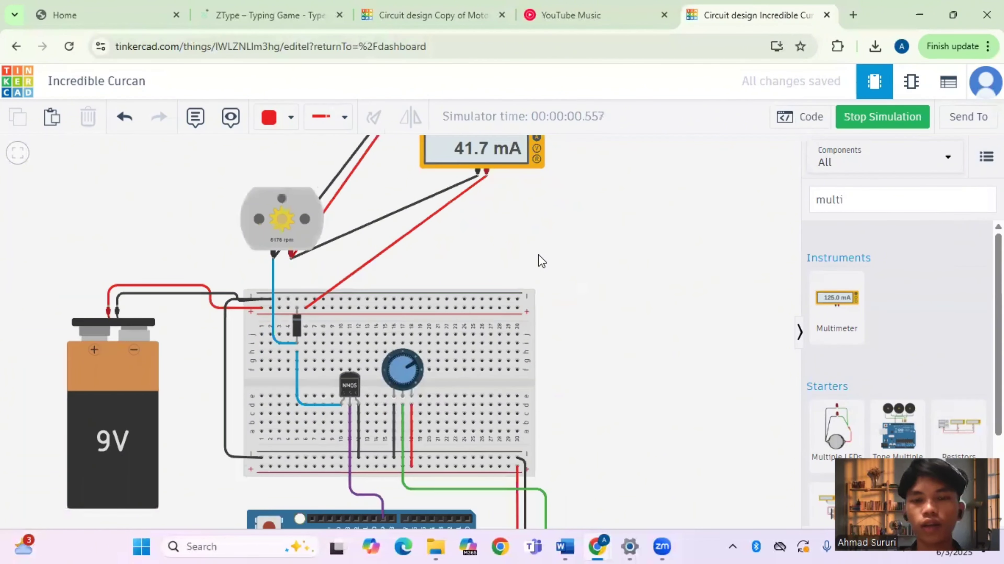
{"action": "scroll", "coordinate": [588, 267], "scroll_direction": "down", "scroll_amount": 1}
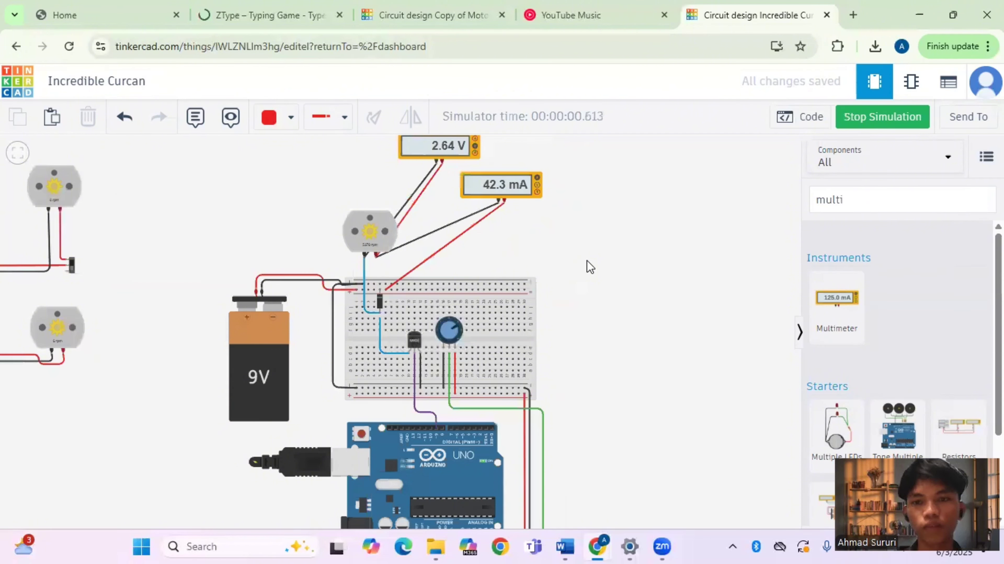
{"action": "scroll", "coordinate": [590, 268], "scroll_direction": "down", "scroll_amount": 1}
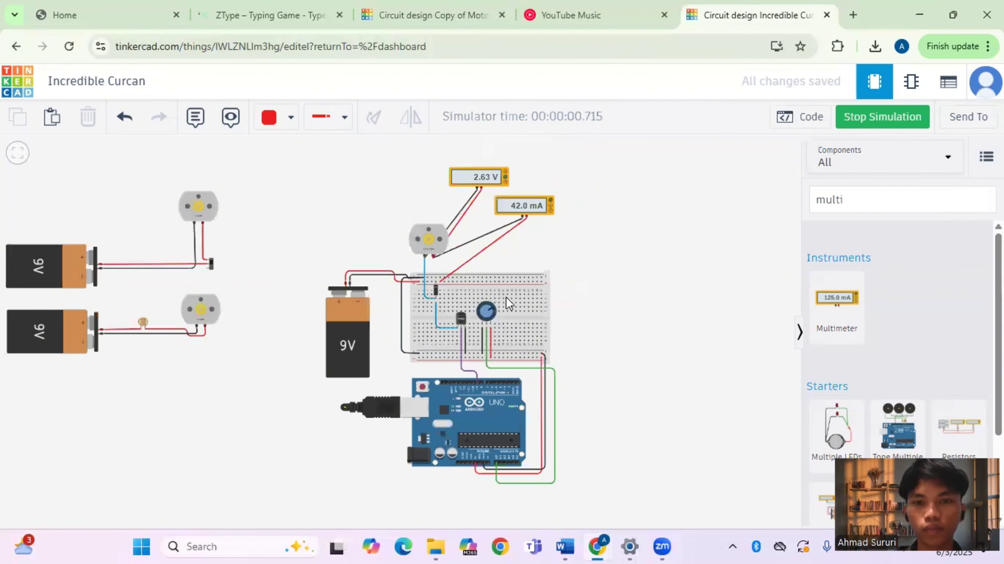
{"action": "scroll", "coordinate": [593, 288], "scroll_direction": "down", "scroll_amount": 1}
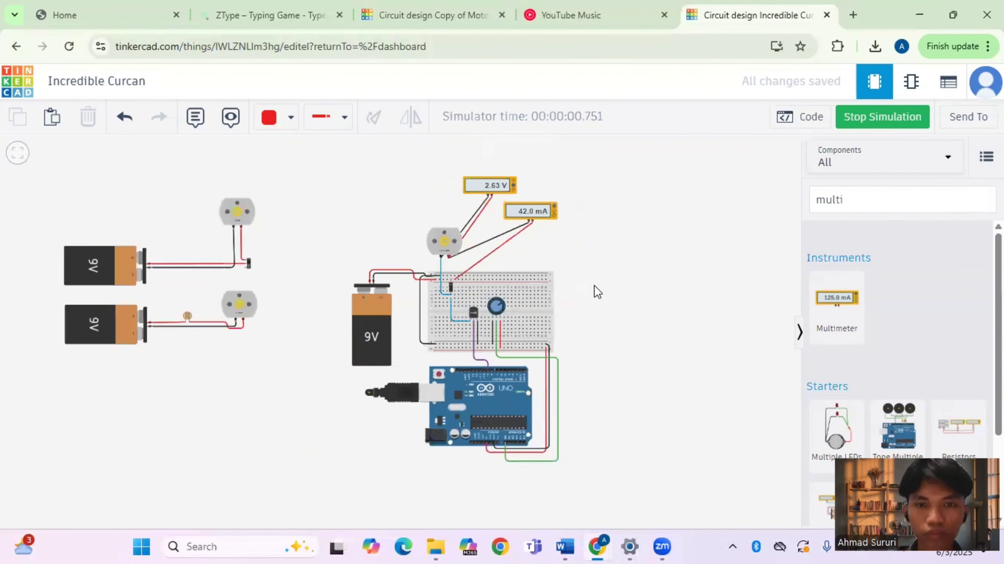
{"action": "scroll", "coordinate": [427, 308], "scroll_direction": "up", "scroll_amount": 3}
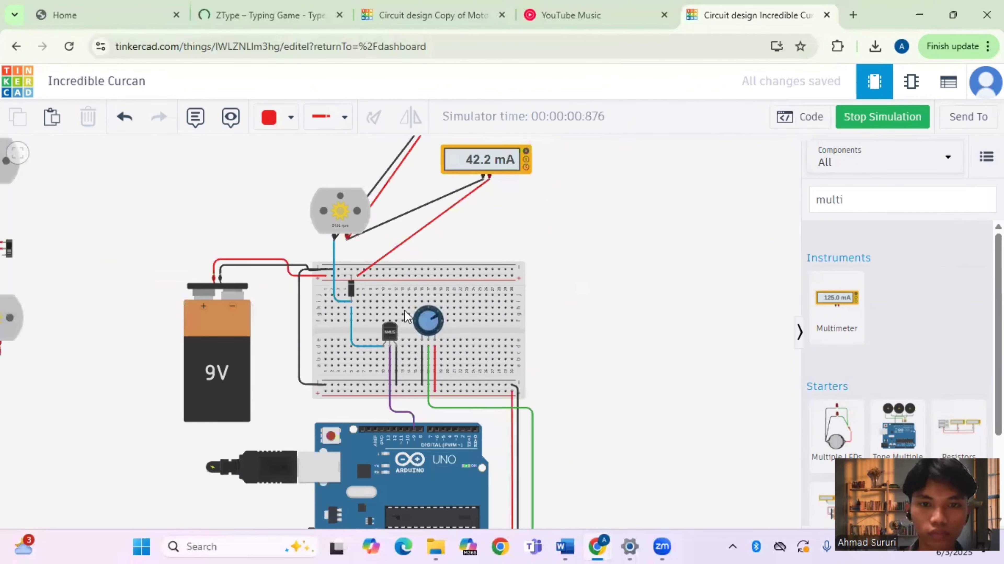
Step: Test the motor's response by turning the potentiometer down, up to its maximum and back to zero, and stop the simulation
{"action": "left_click_drag", "start_coordinate": [404, 310], "coordinate": [437, 363]}
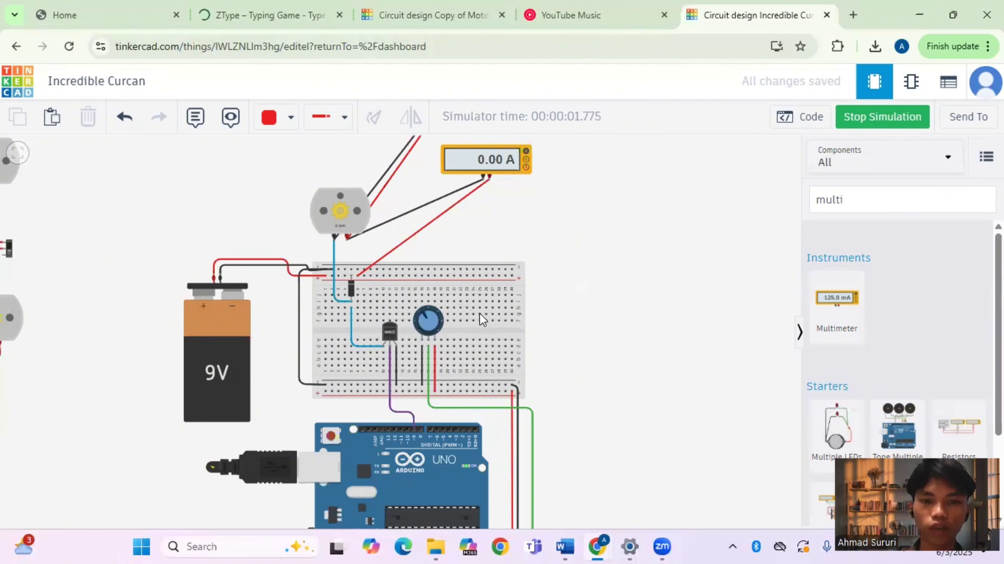
{"action": "left_click_drag", "start_coordinate": [479, 314], "coordinate": [478, 360]}
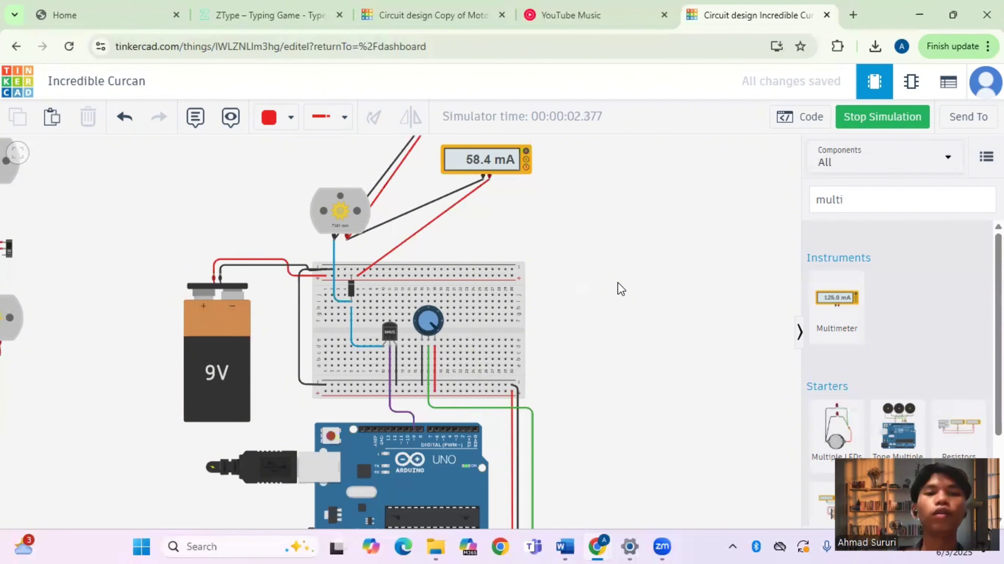
{"action": "scroll", "coordinate": [617, 282], "scroll_direction": "down", "scroll_amount": 2}
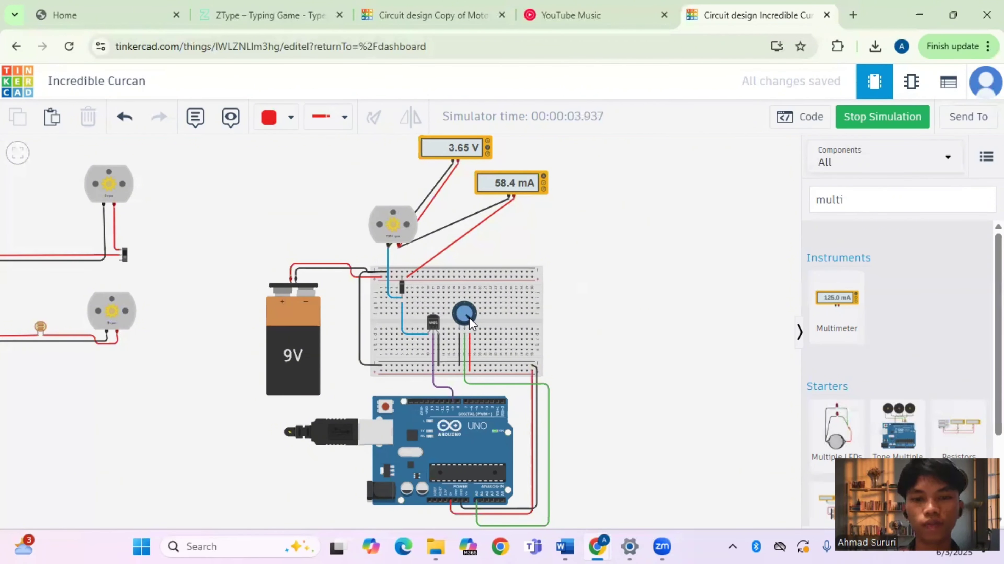
{"action": "left_click_drag", "start_coordinate": [449, 301], "coordinate": [440, 311]}
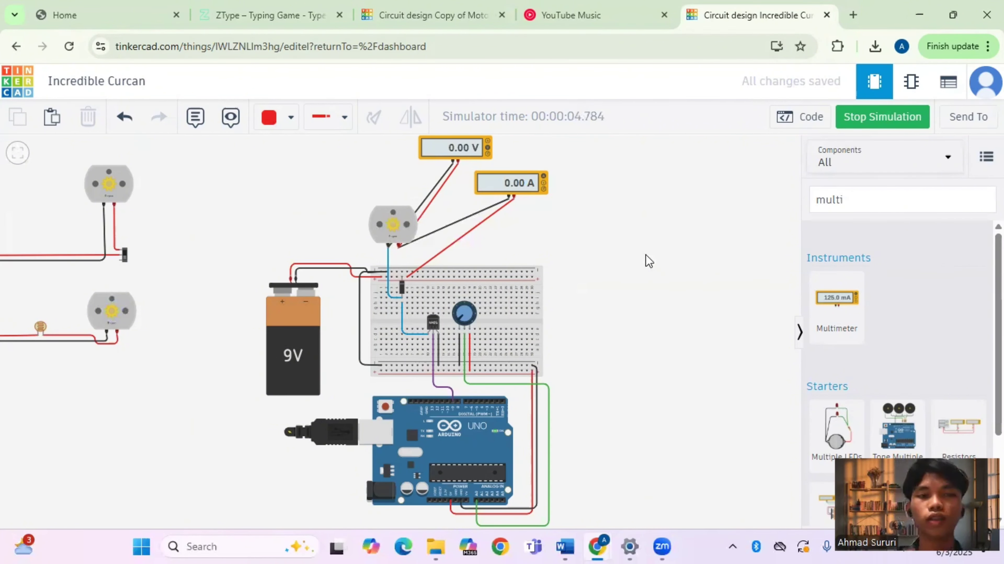
{"action": "left_click", "coordinate": [880, 120]}
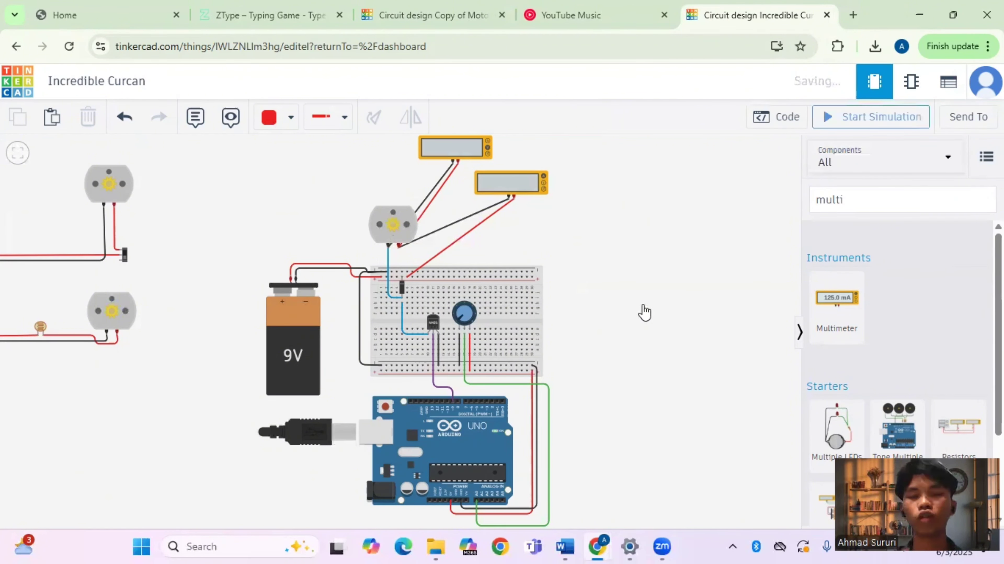